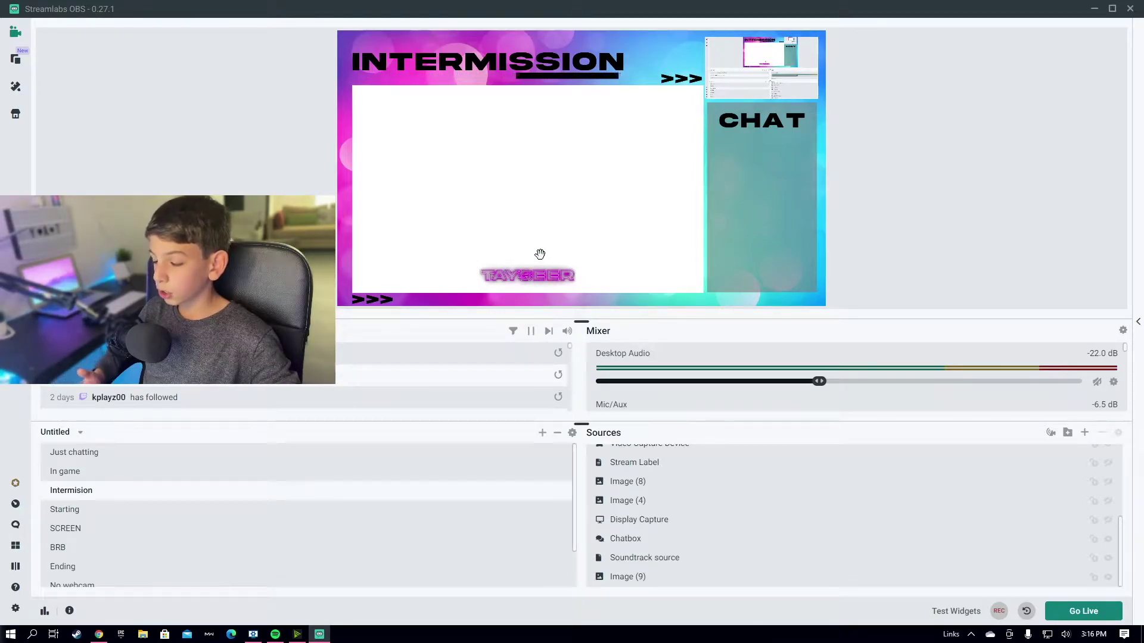
click(525, 267)
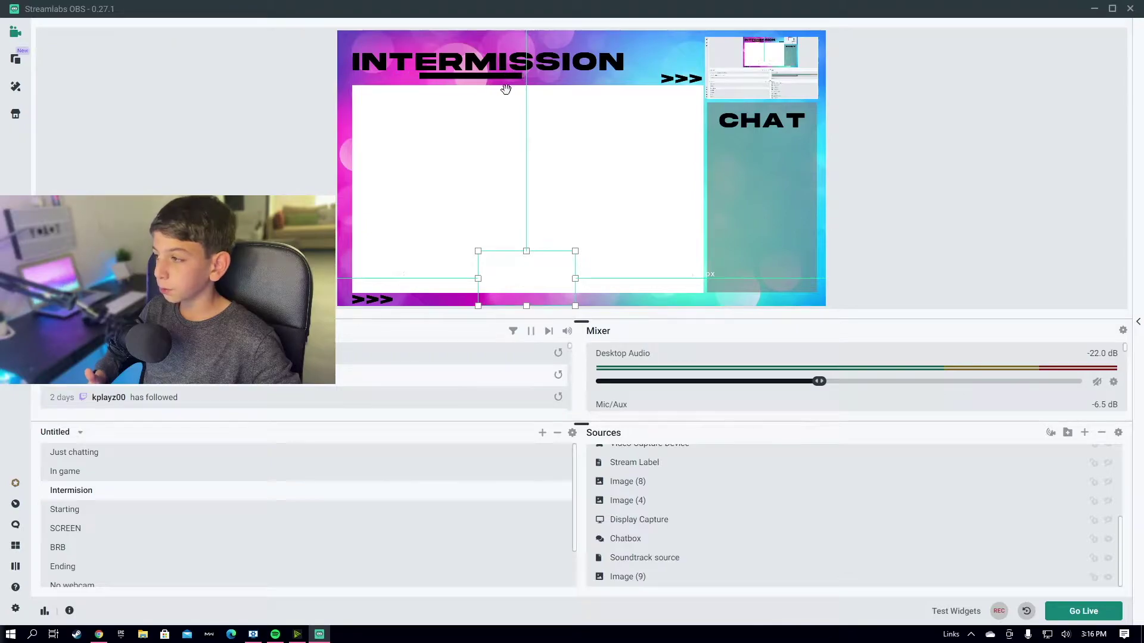
click(848, 110)
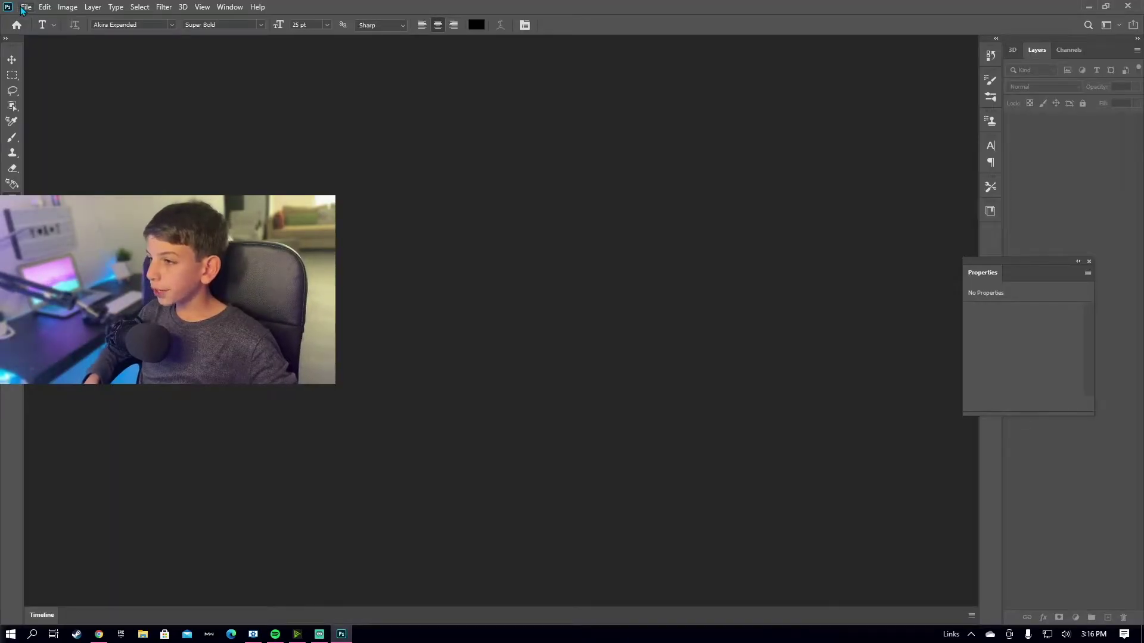
- In Photoshop, create a new 1920 x 1080 pixel document at 300 pixels/inch in RGB Color with a white background
click(21, 8)
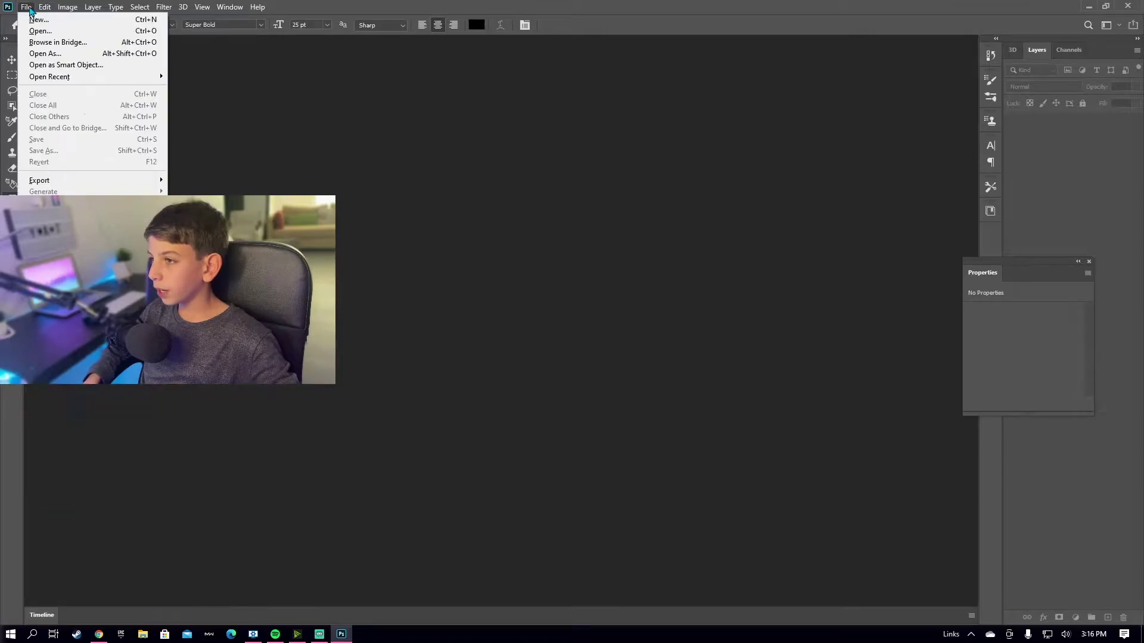
click(36, 20)
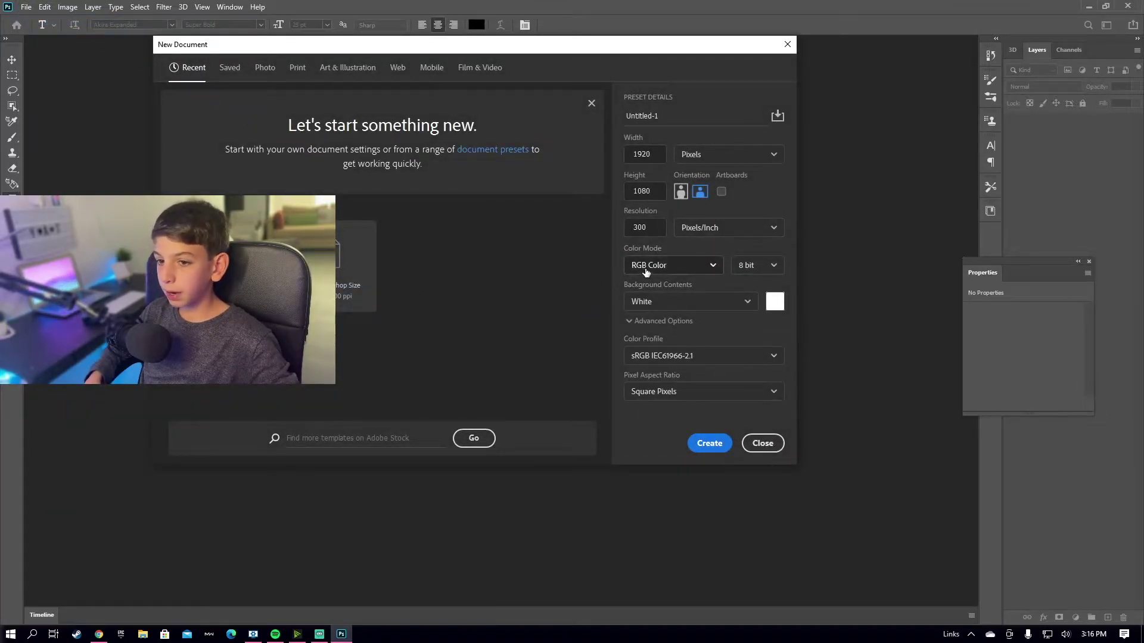
click(655, 159)
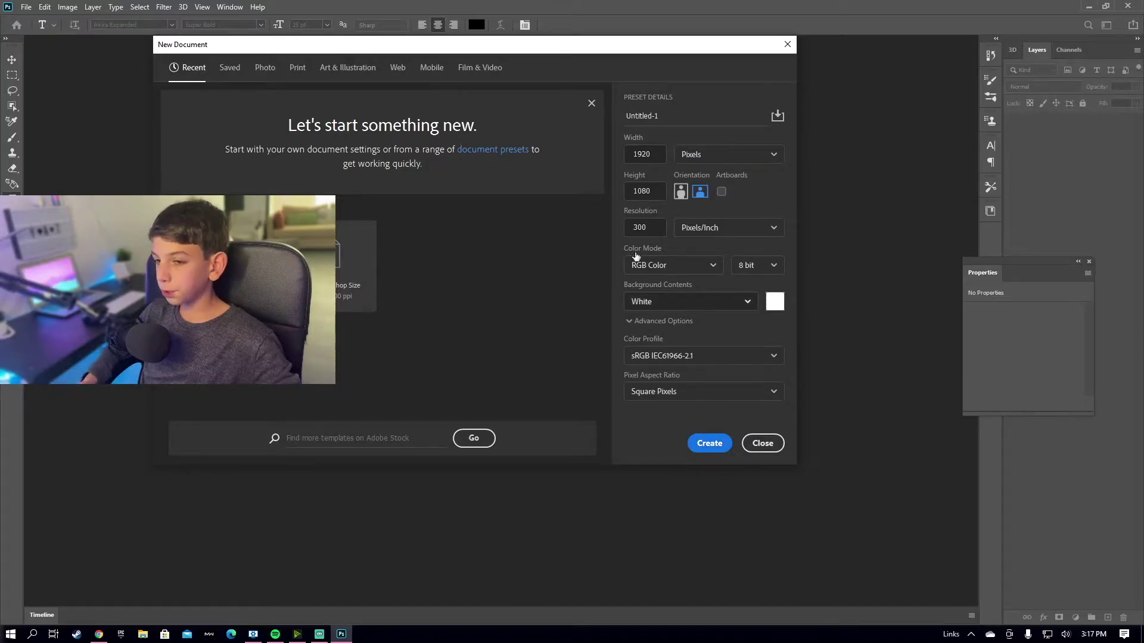
click(710, 444)
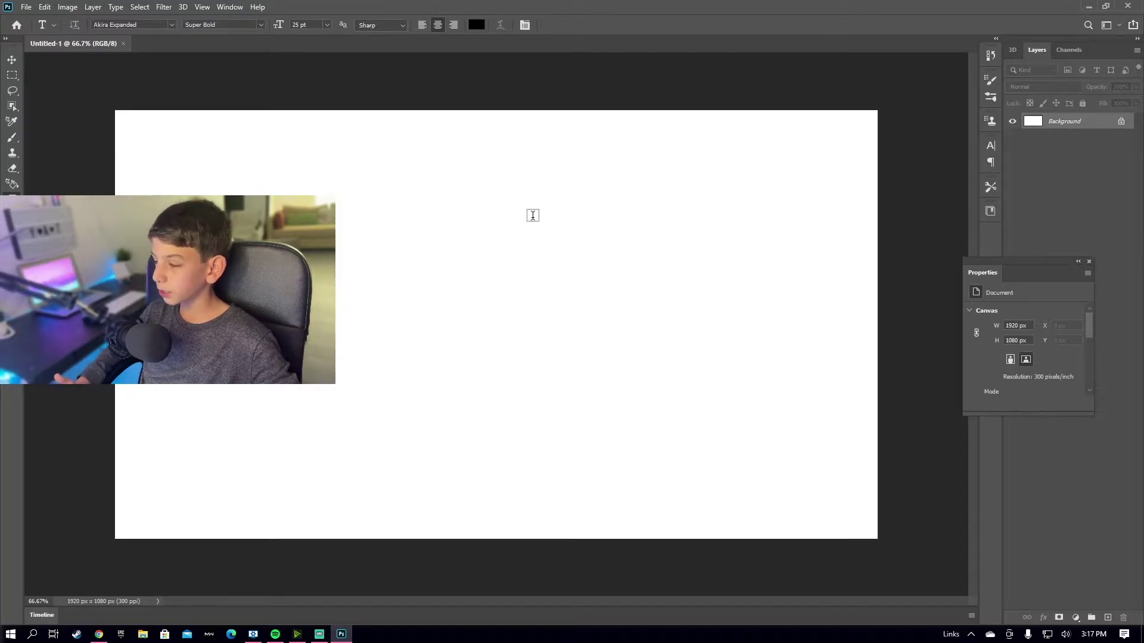
- Switch to Chrome, search Google for "black background" and open the Freepik grunge-textured image from the image results
key(alt+Tab)
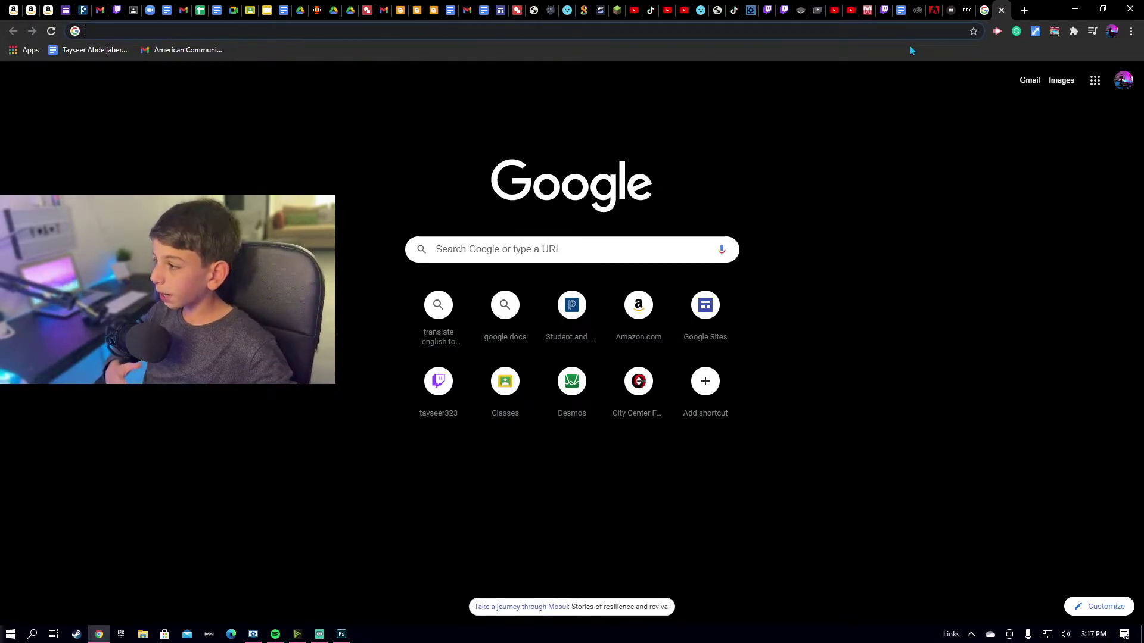
text(black background)
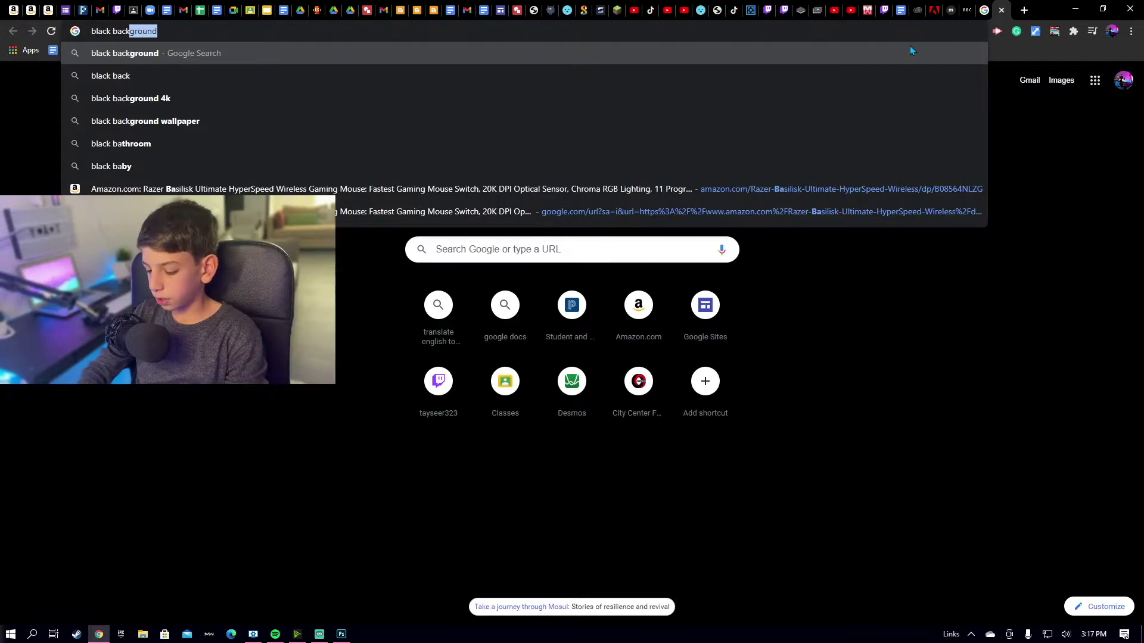
key(Return)
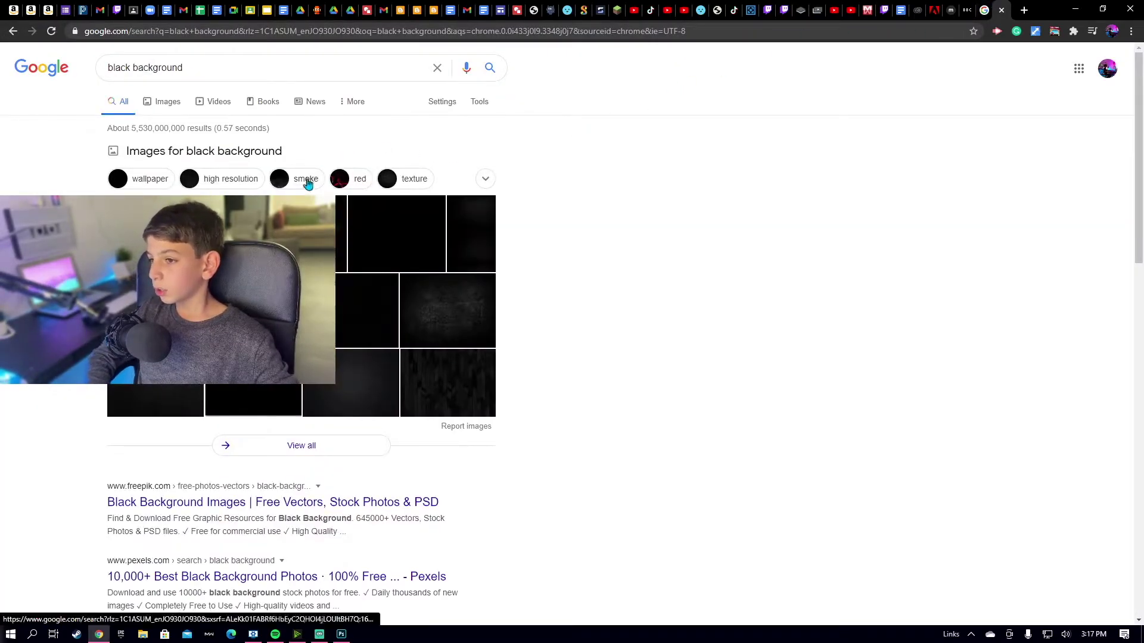
click(251, 298)
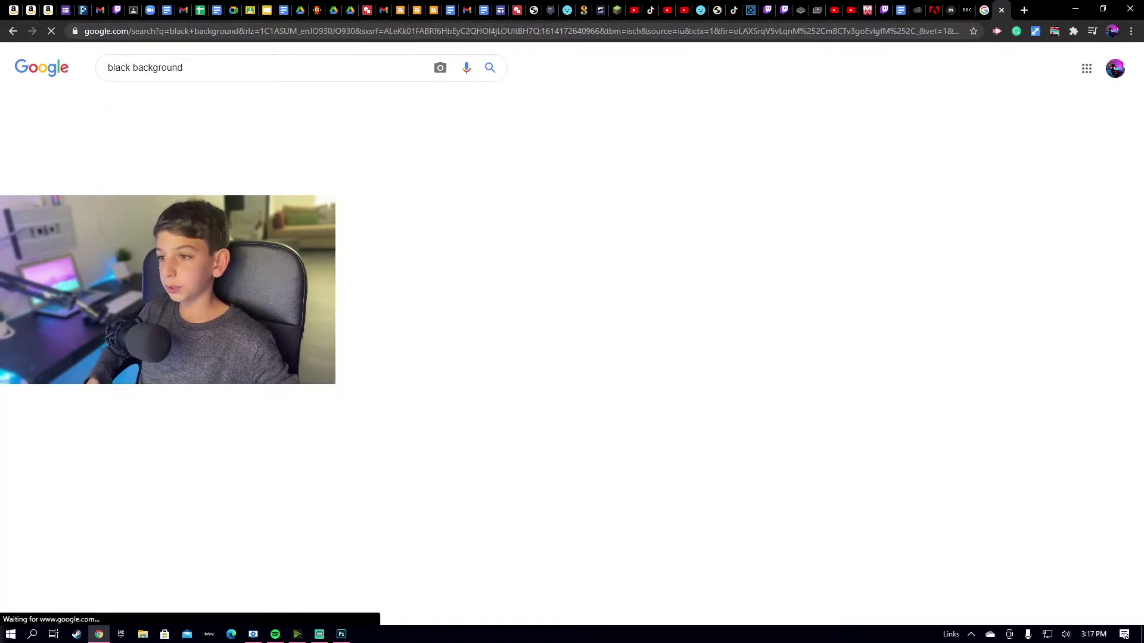
click(562, 285)
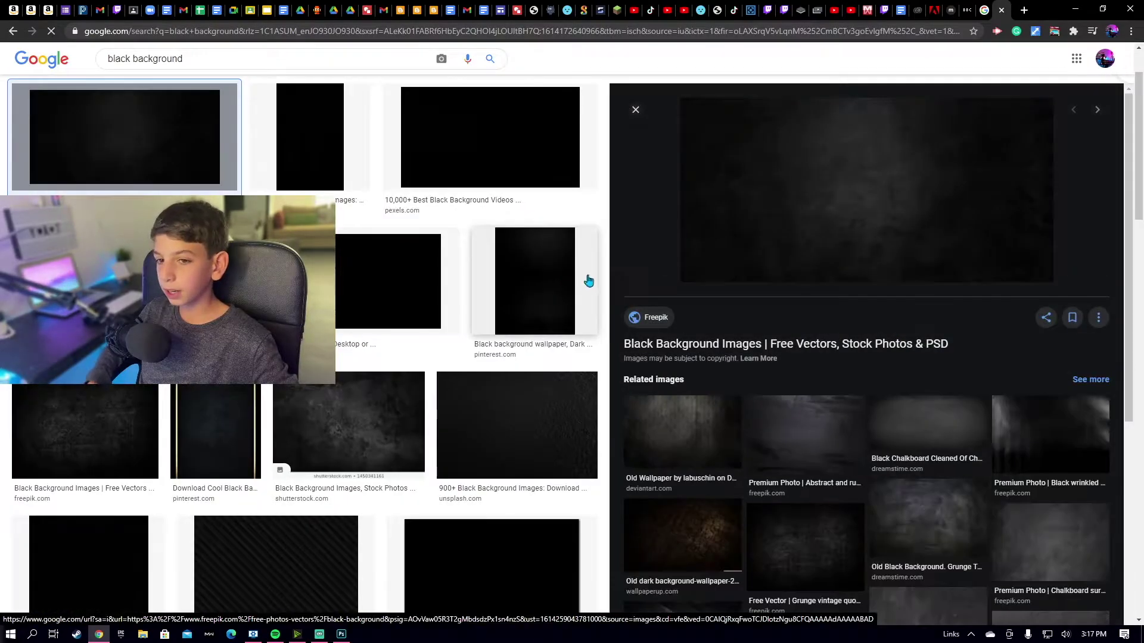
- Copy the Freepik black grunge image out of the browser to the desktop and place it in the Untitled-1 Photoshop document
click(1103, 9)
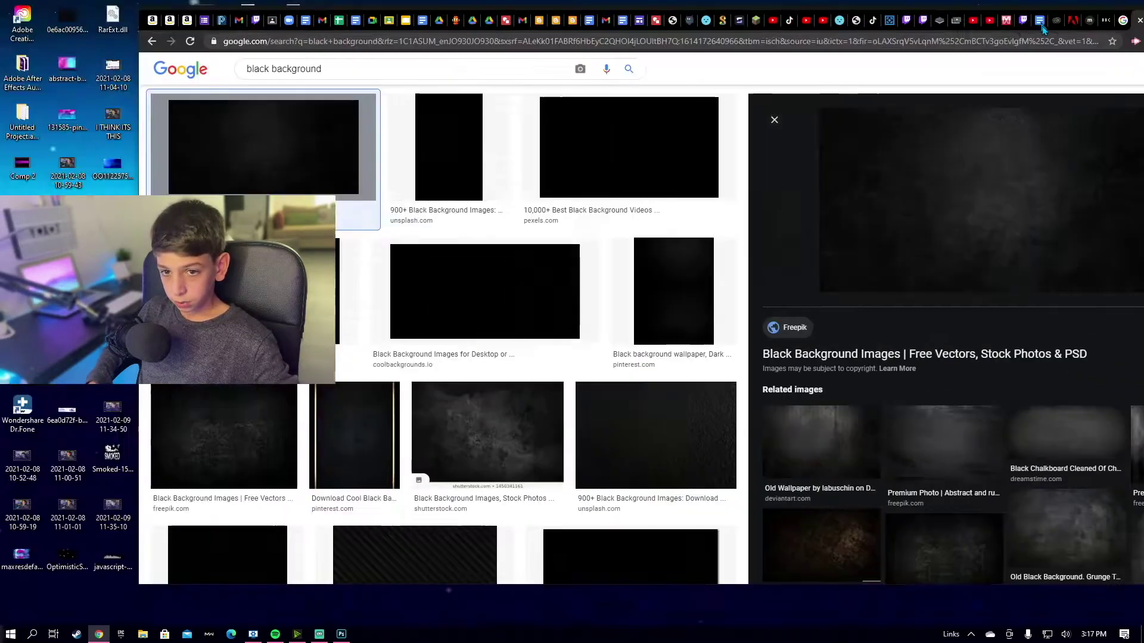
drag(929, 286, 34, 36)
scroll(453, 358, down, 1)
key(alt+Tab)
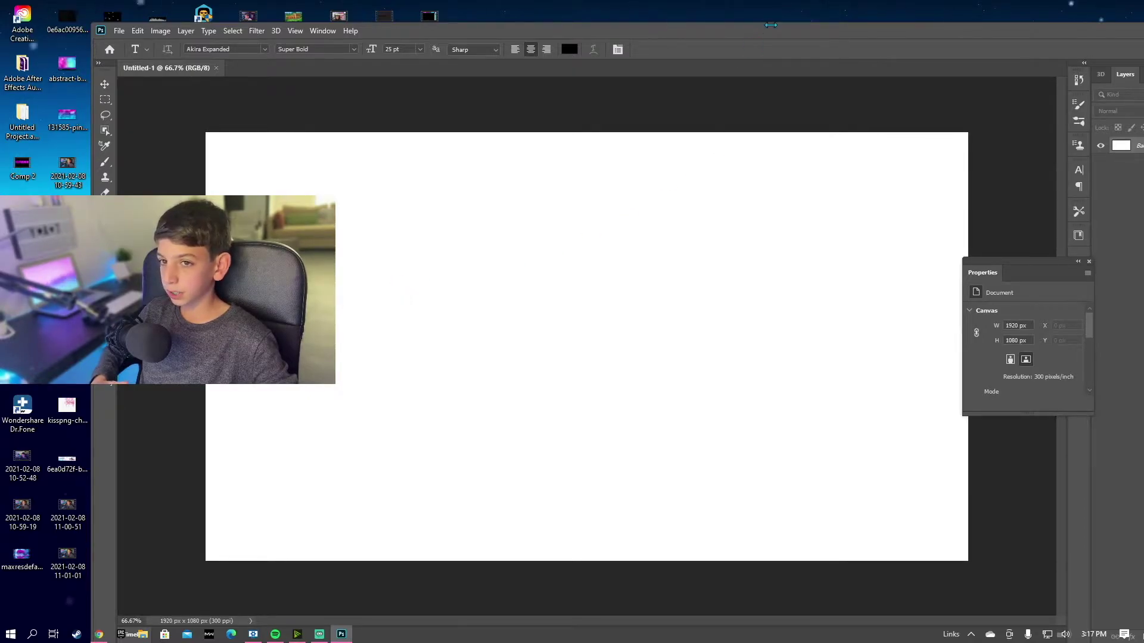
drag(766, 35, 710, 34)
double_click(710, 34)
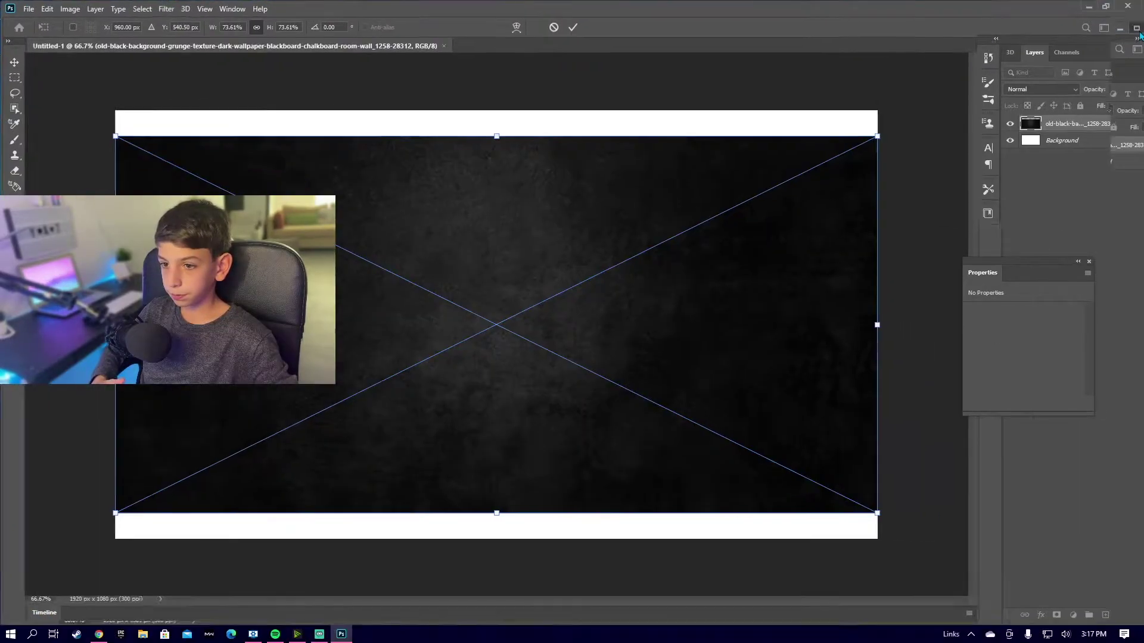
- Scale the placed black texture to about 90% and position it so it covers the whole canvas
drag(654, 315, 642, 271)
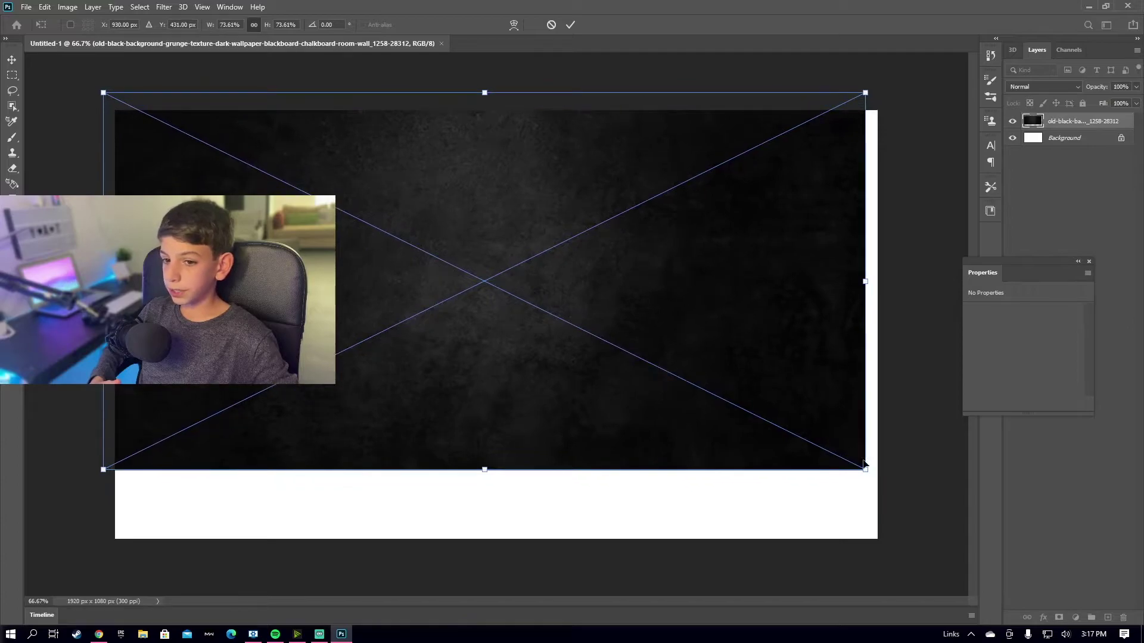
drag(867, 471, 1026, 549)
drag(869, 494, 785, 481)
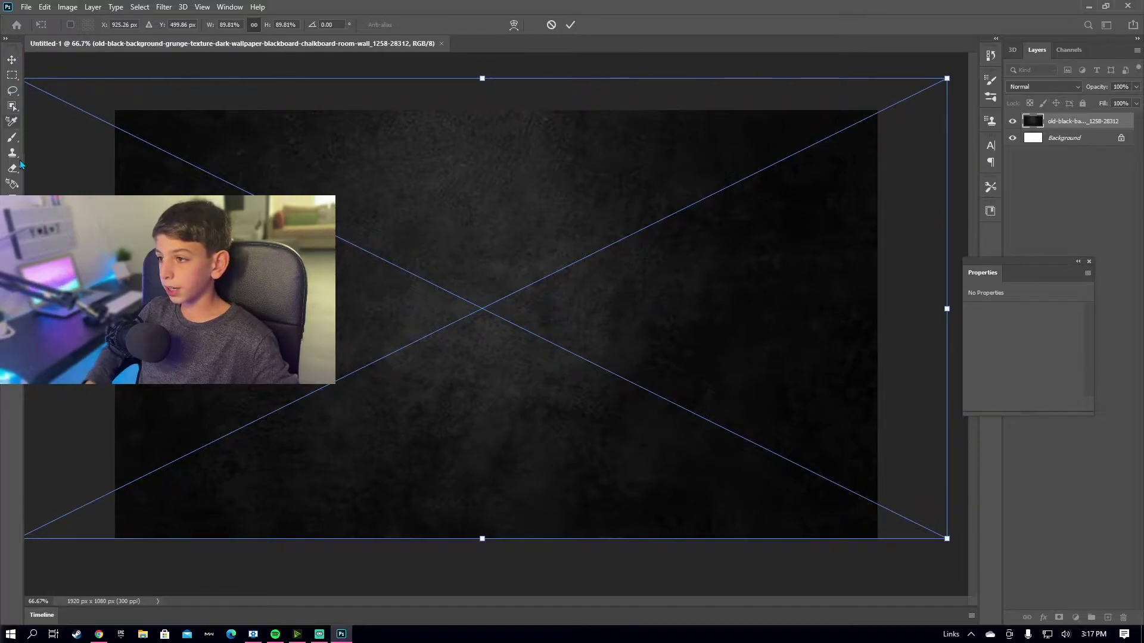
key(Return)
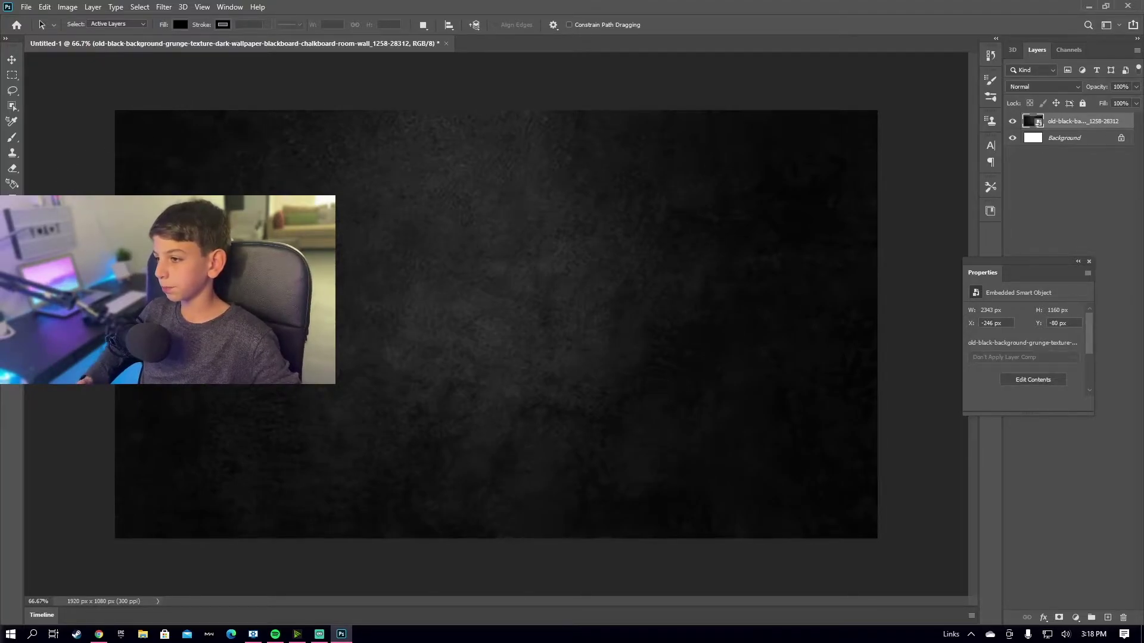
- Draw a rectangle shape about 1425 x 798 px in the lower-left area of the canvas for the main frame
key(u)
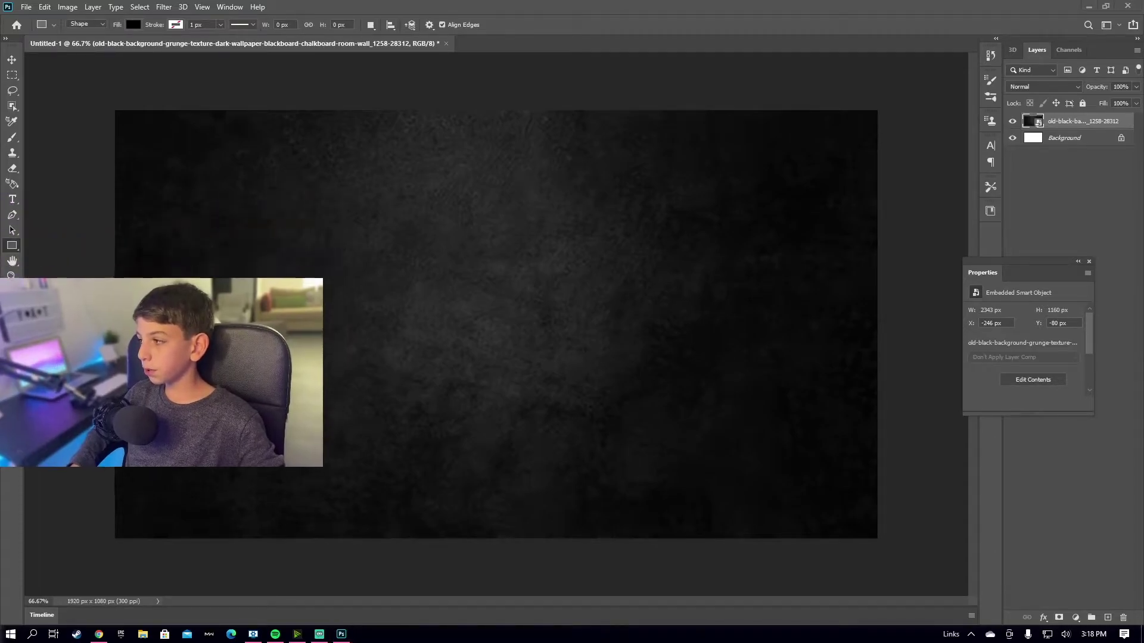
right_click(11, 246)
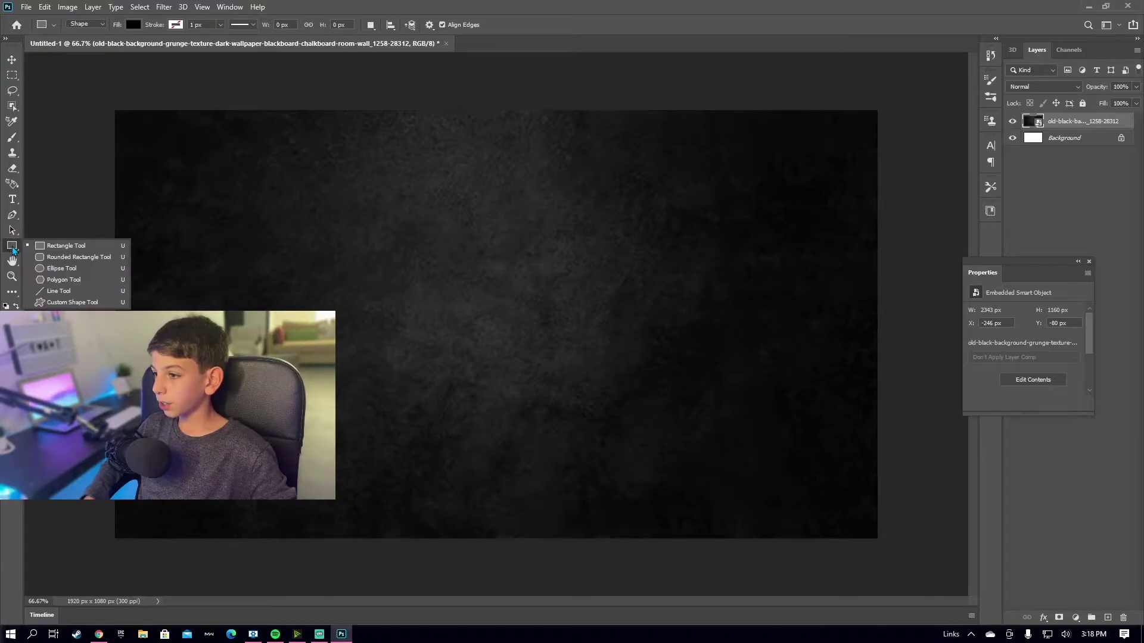
click(42, 249)
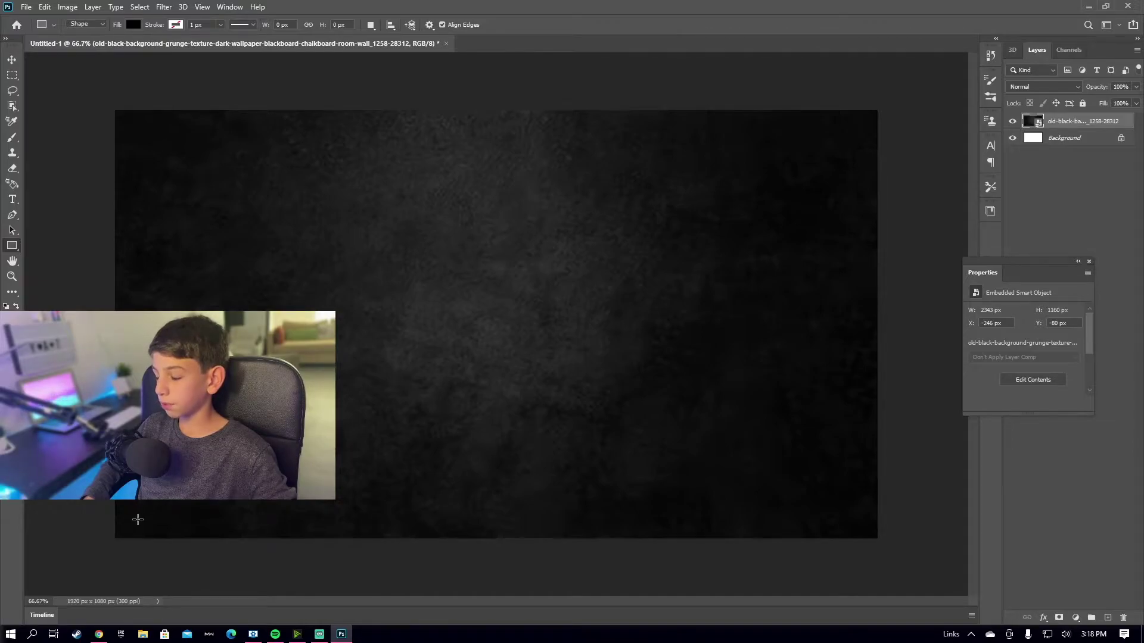
drag(151, 513, 703, 203)
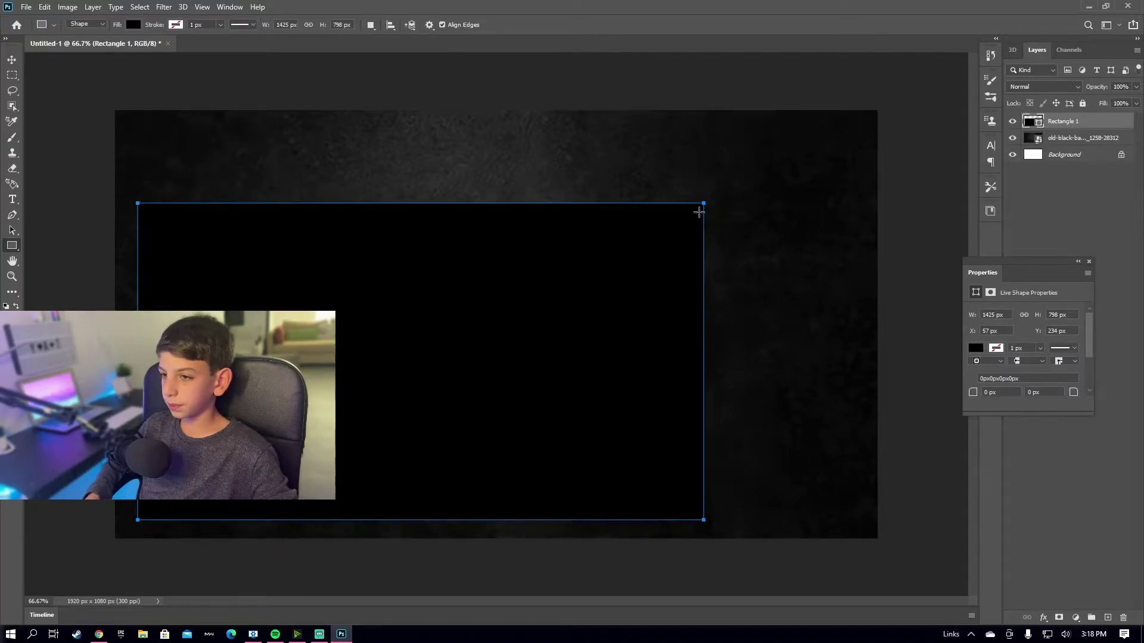
- Change the large rectangle's fill colour to white
click(134, 24)
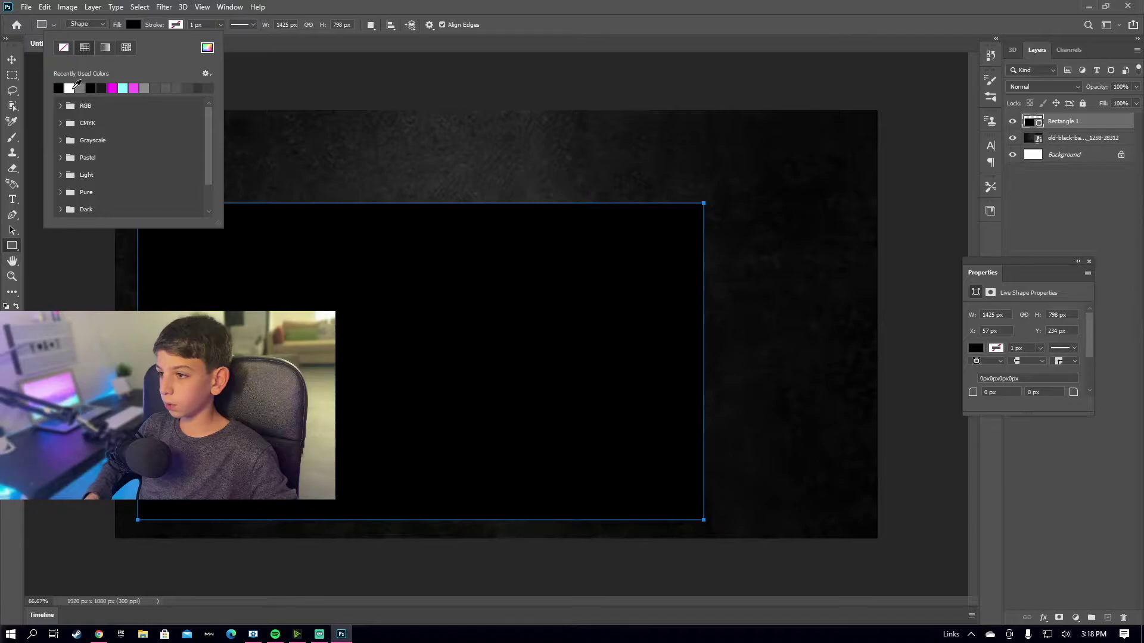
click(74, 87)
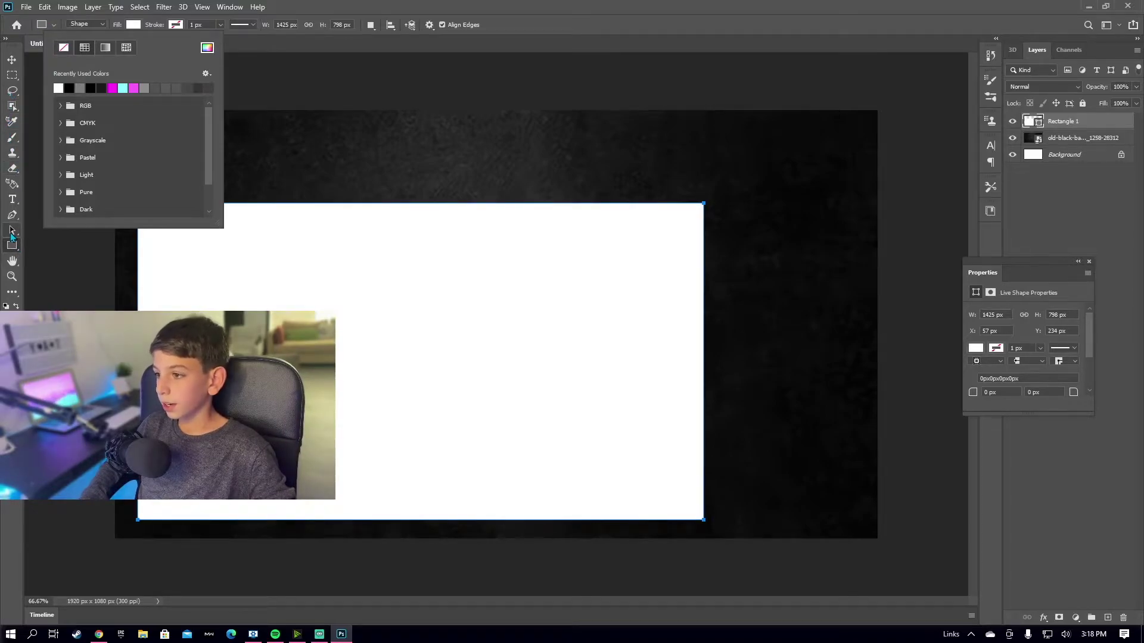
click(12, 230)
click(12, 230)
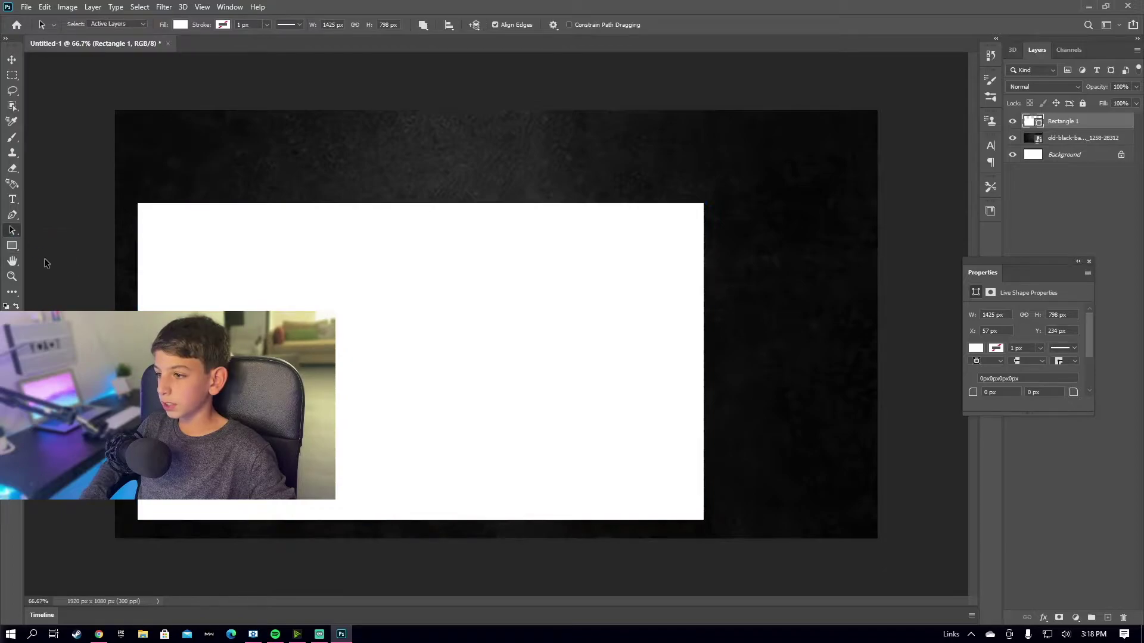
- Draw a rectangle about 379 x 250 px in the canvas's upper-right corner and one about 377 x 725 px directly beneath it
click(9, 248)
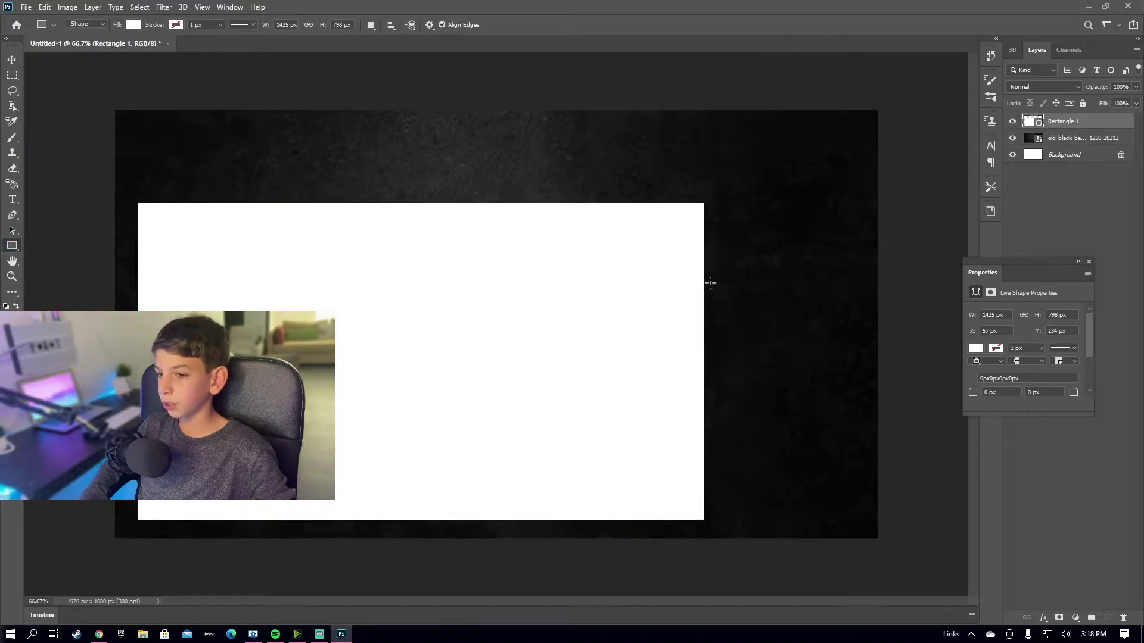
drag(714, 226, 863, 129)
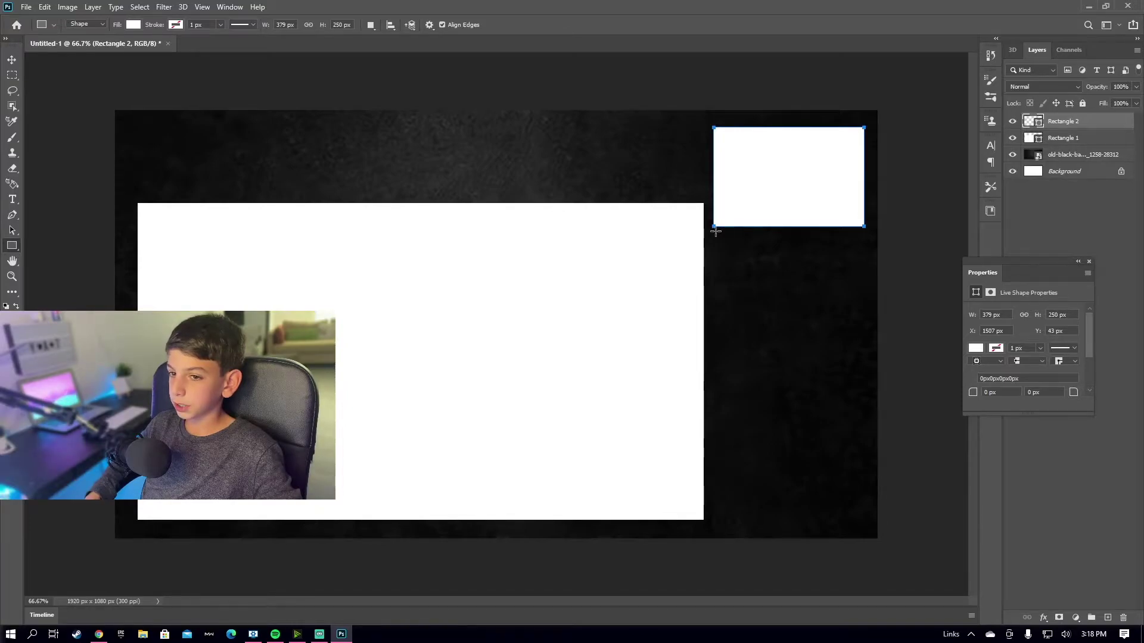
drag(715, 231, 863, 519)
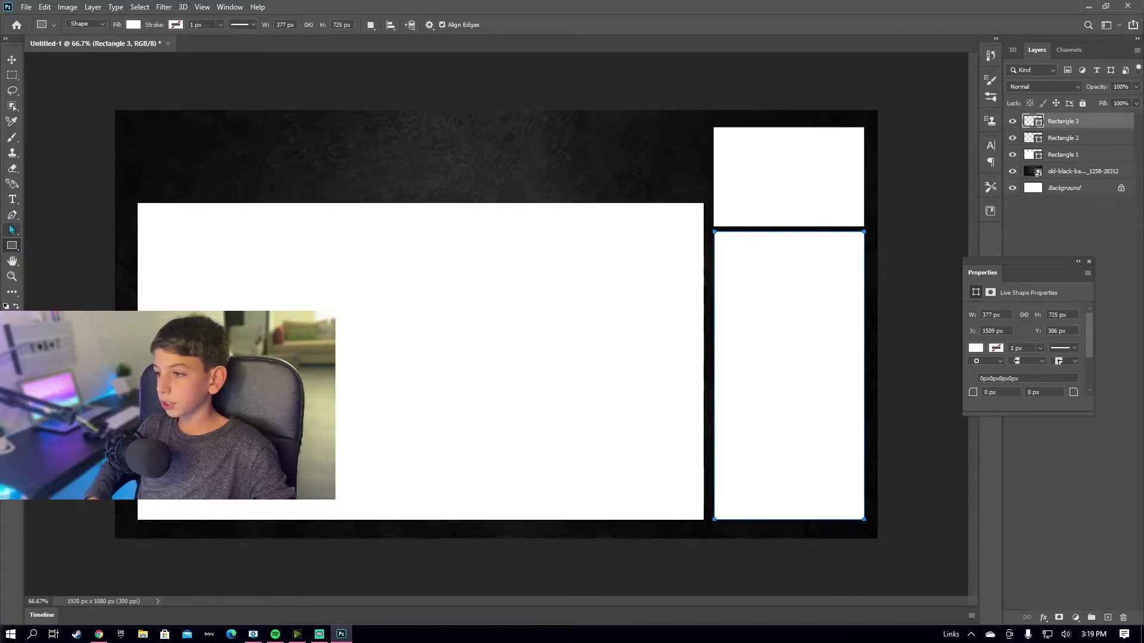
- Set the opacity of the tall lower-right rectangle's layer to 48% in its layer style
click(12, 230)
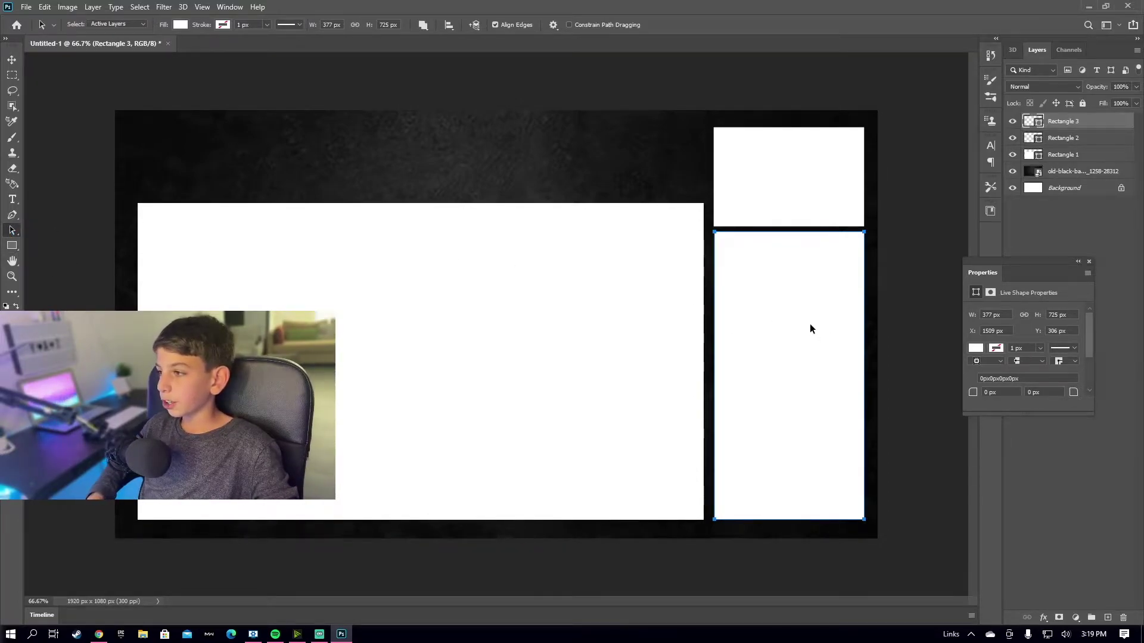
double_click(1104, 126)
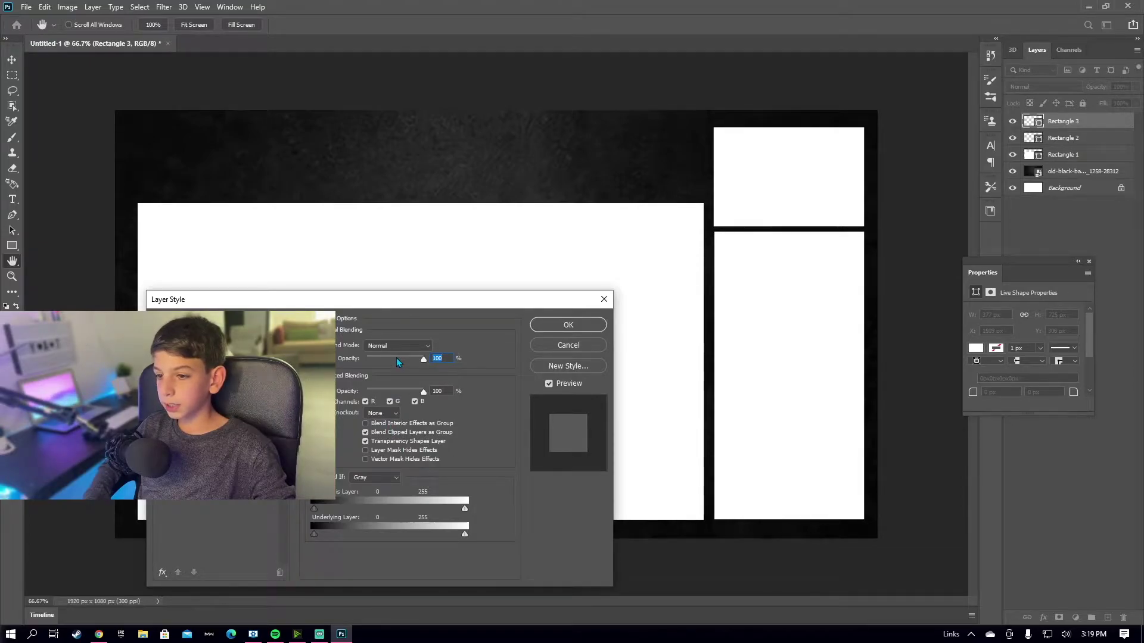
click(395, 358)
drag(397, 361, 395, 361)
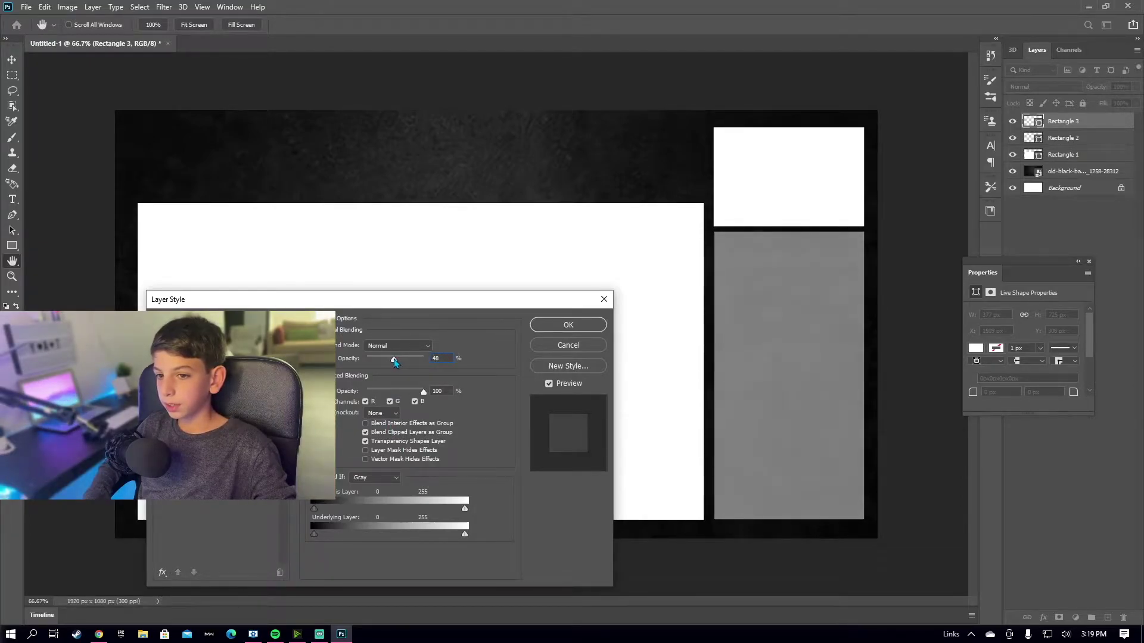
click(550, 327)
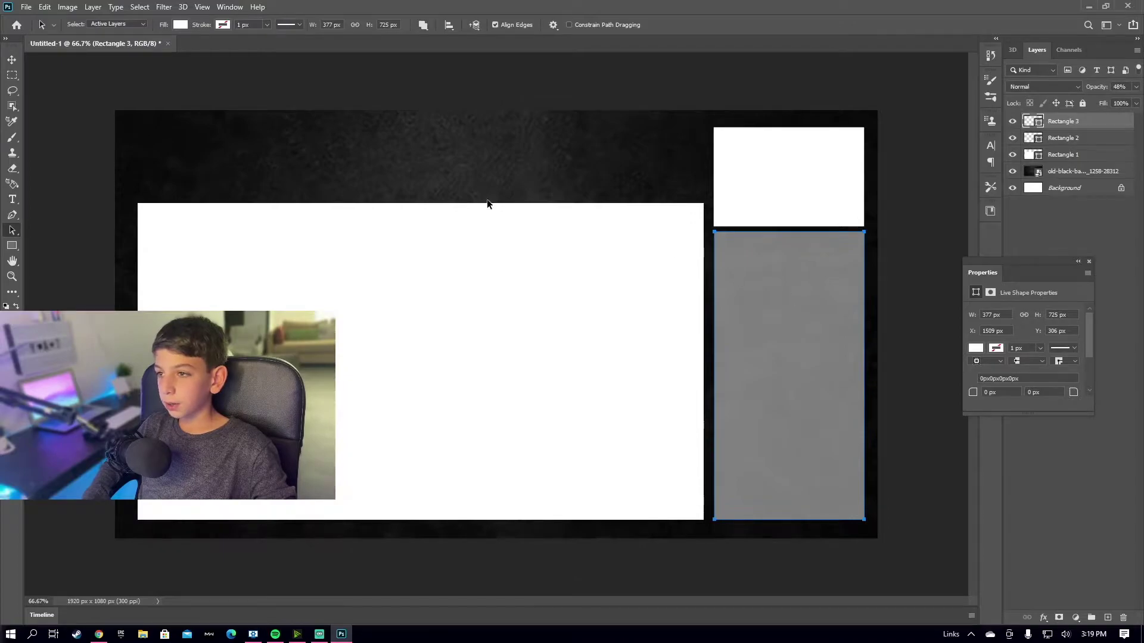
- Change the fill of the tall semi-transparent rectangle to the recently used grey
click(180, 26)
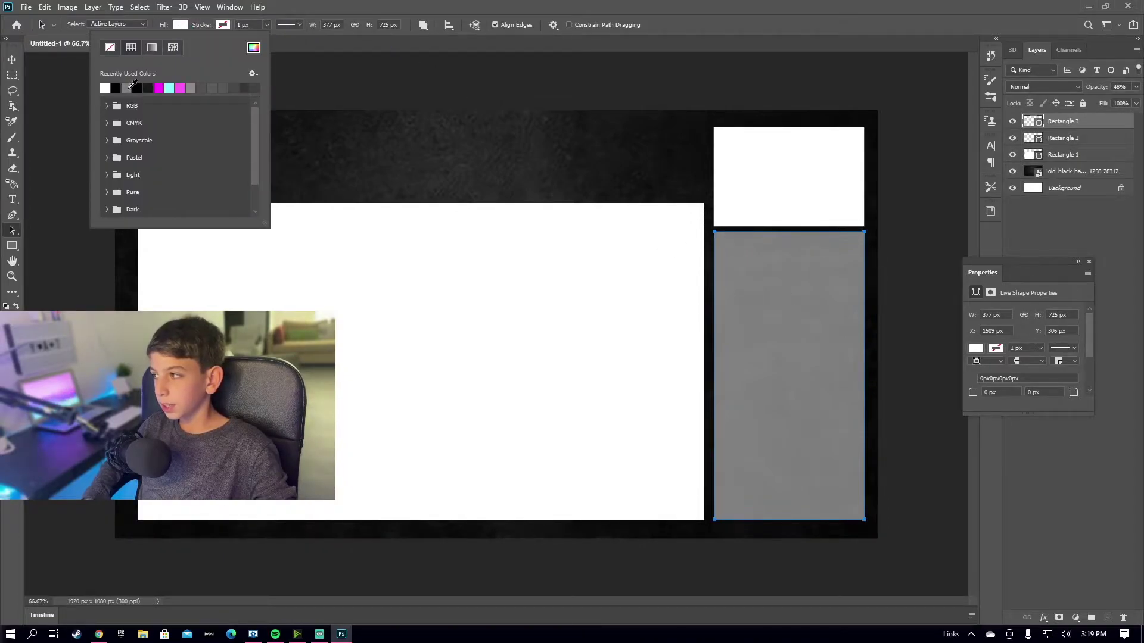
click(129, 88)
click(375, 67)
click(375, 66)
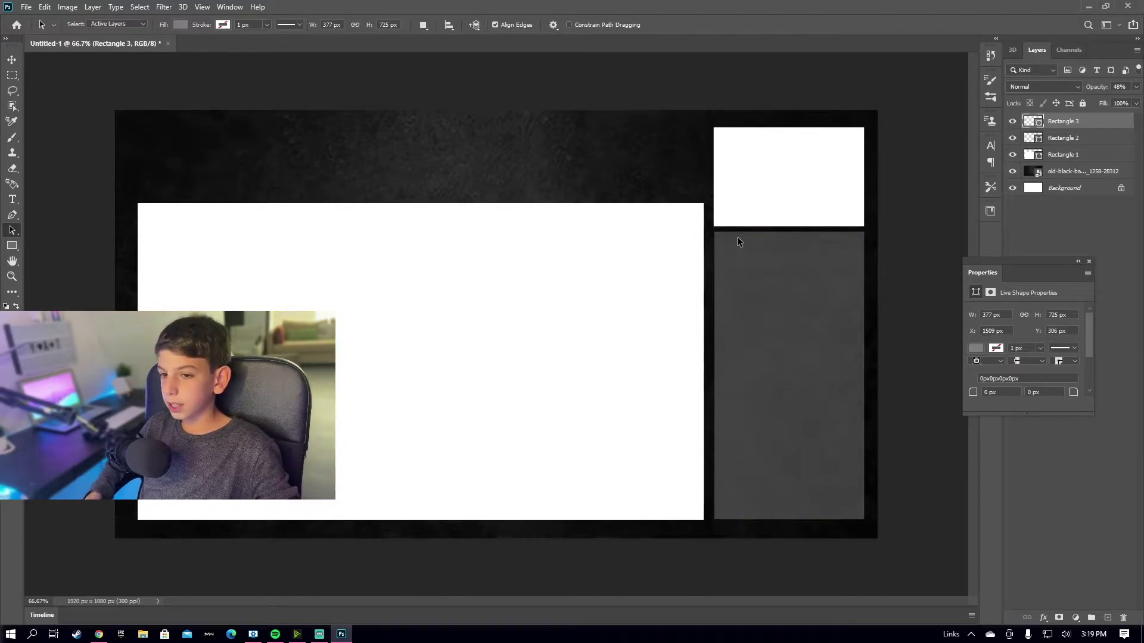
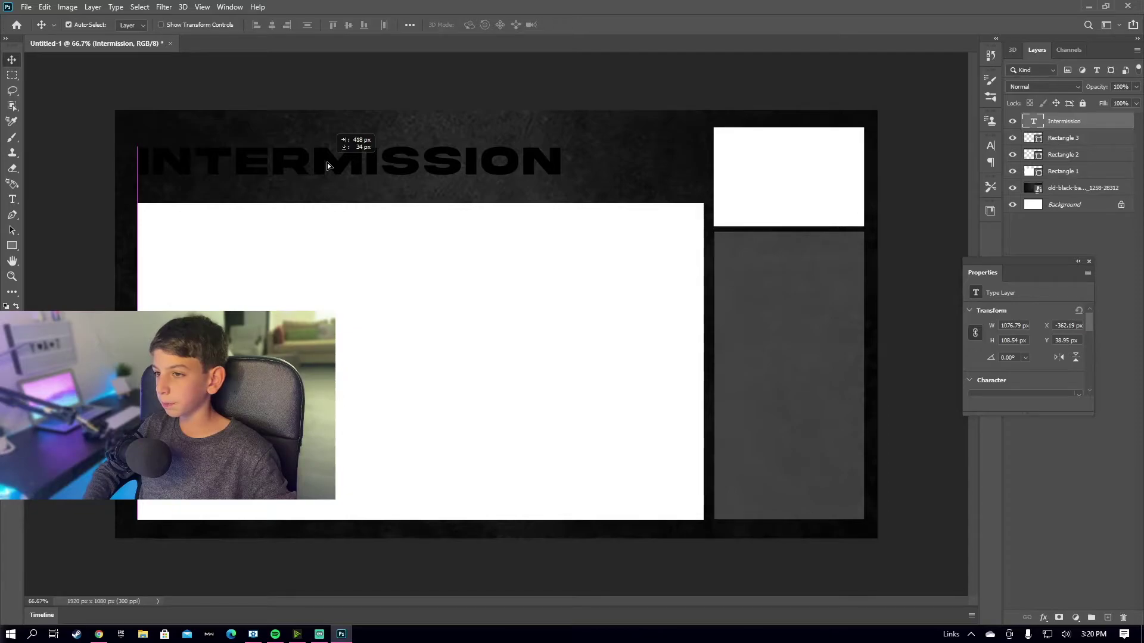
- Set the INTERMISSION title's font to Akira Expanded and its text colour to white (ffffff)
double_click(326, 160)
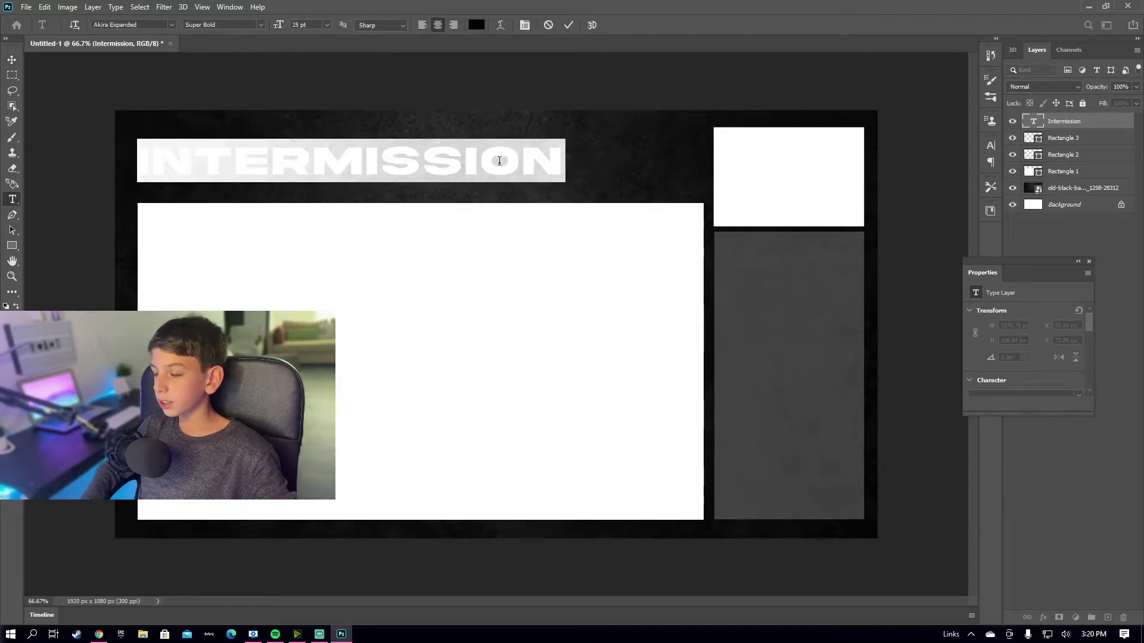
click(992, 151)
click(919, 164)
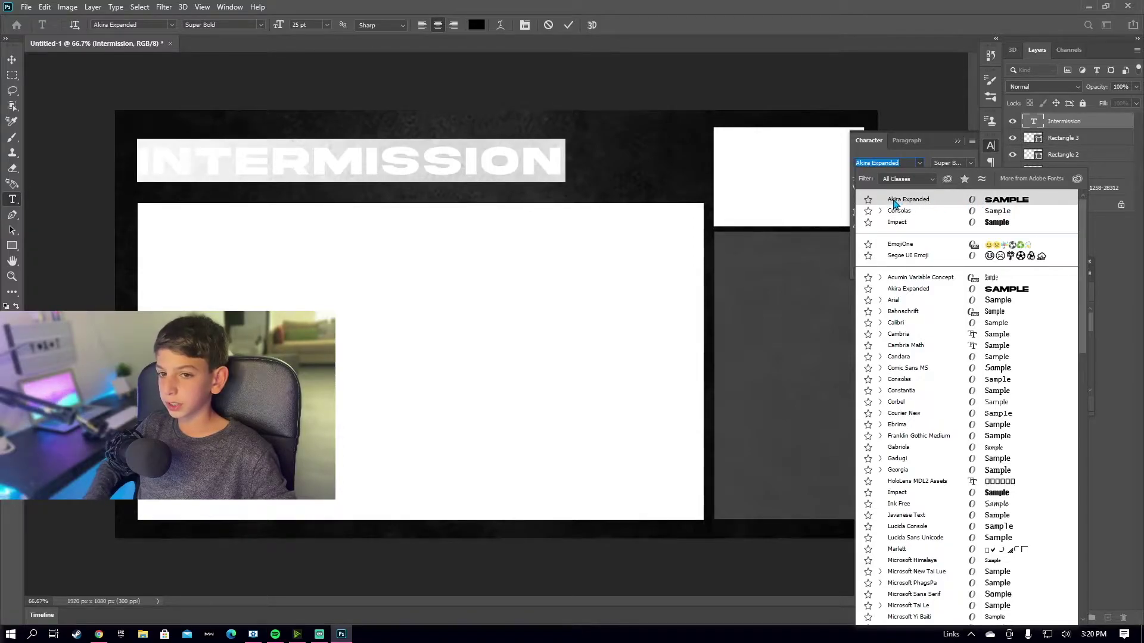
click(938, 200)
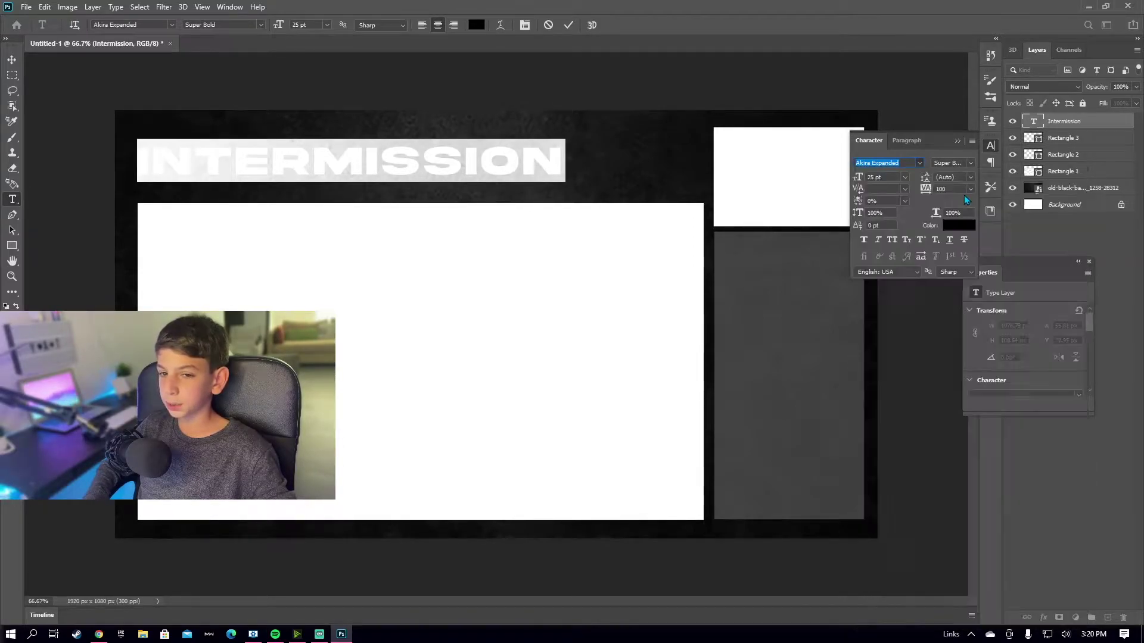
click(961, 229)
drag(581, 191, 412, 140)
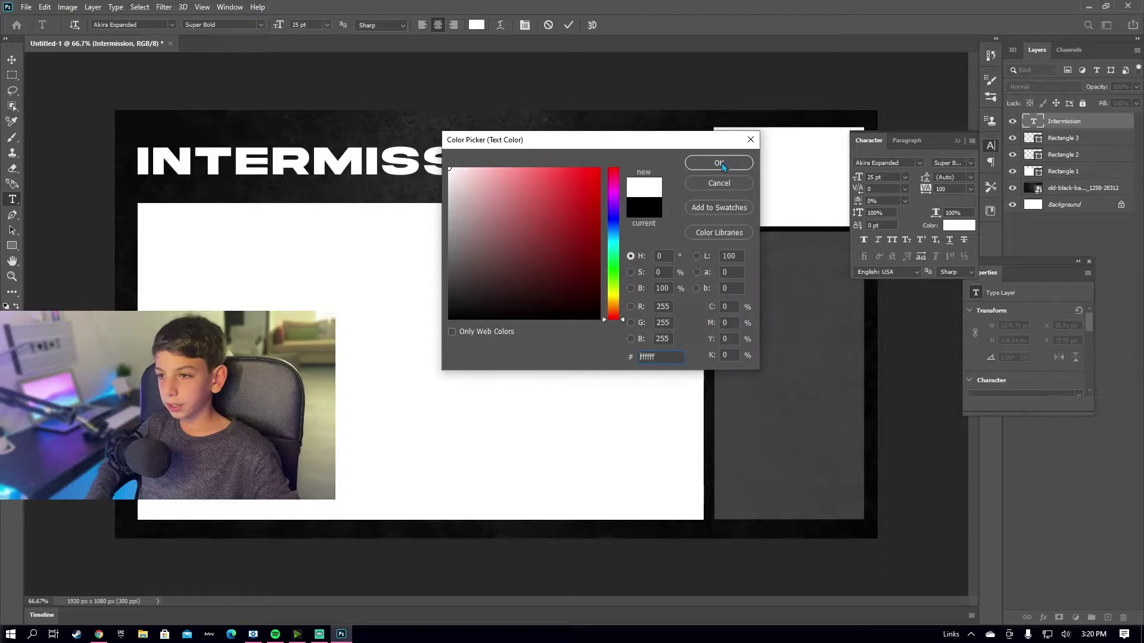
click(719, 163)
click(561, 156)
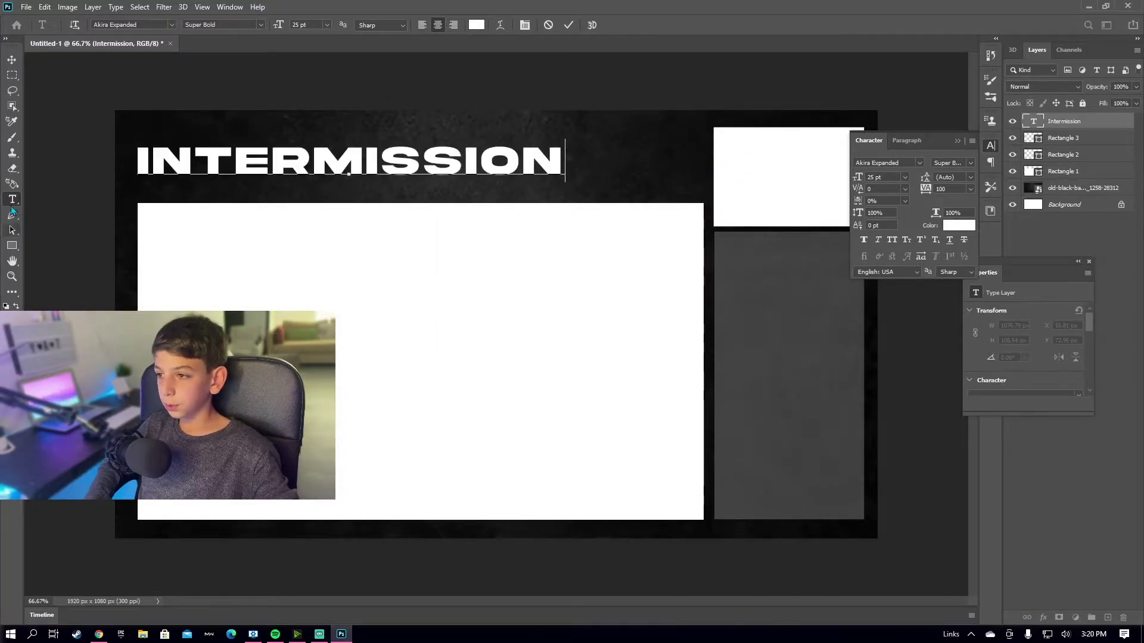
click(17, 232)
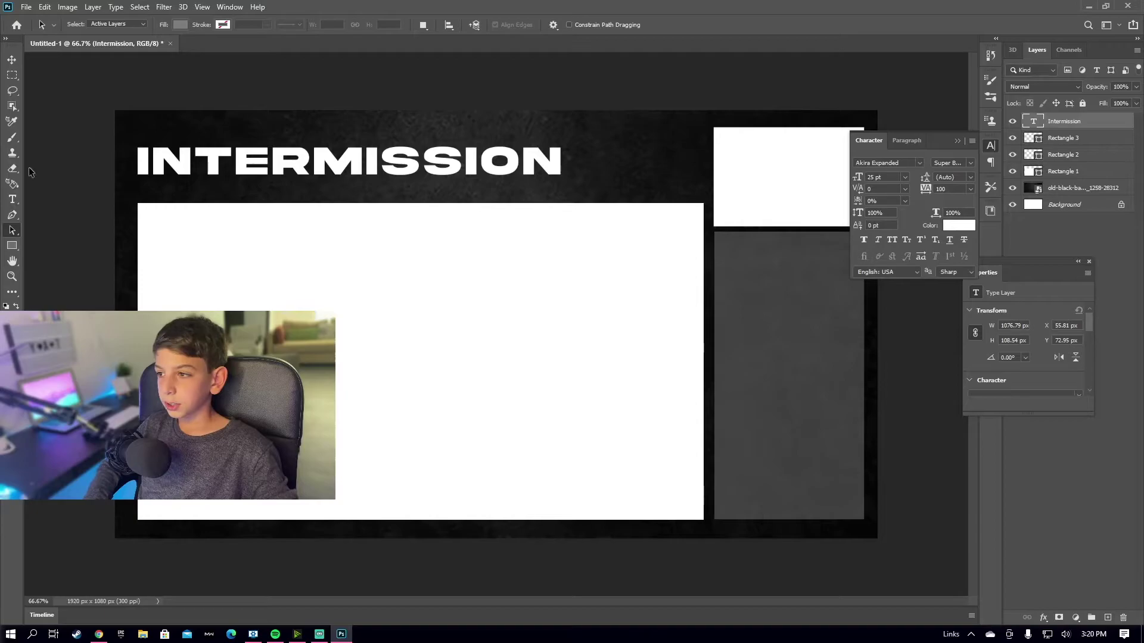
- Add the text CHAT near the top of the tall grey rectangle and set its size to 20 pt
click(12, 200)
click(731, 260)
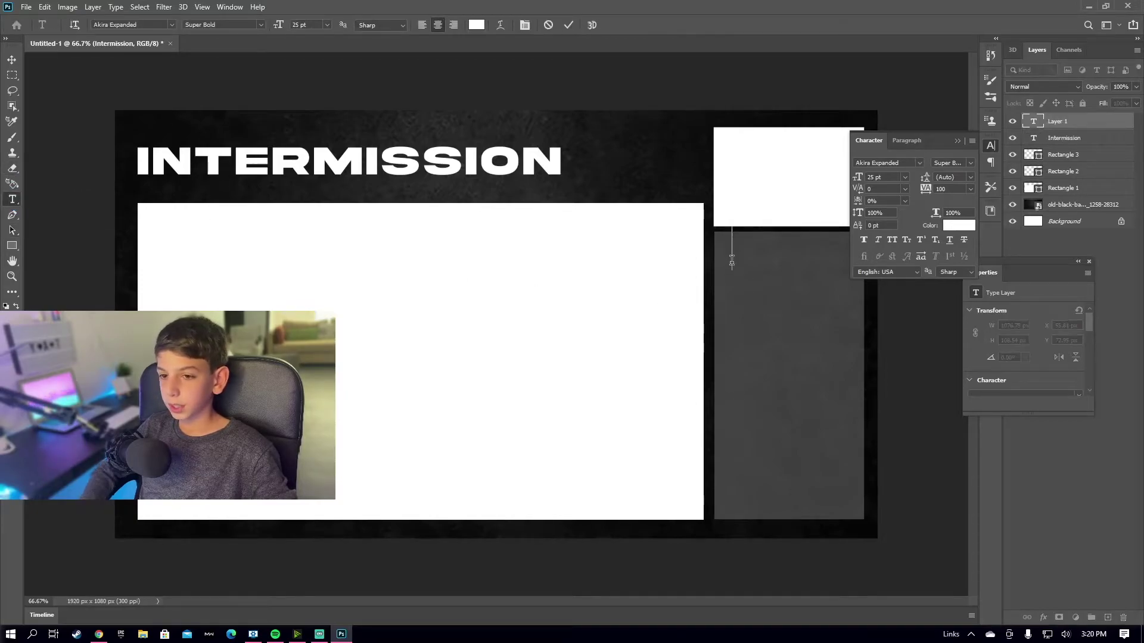
text(CHAT)
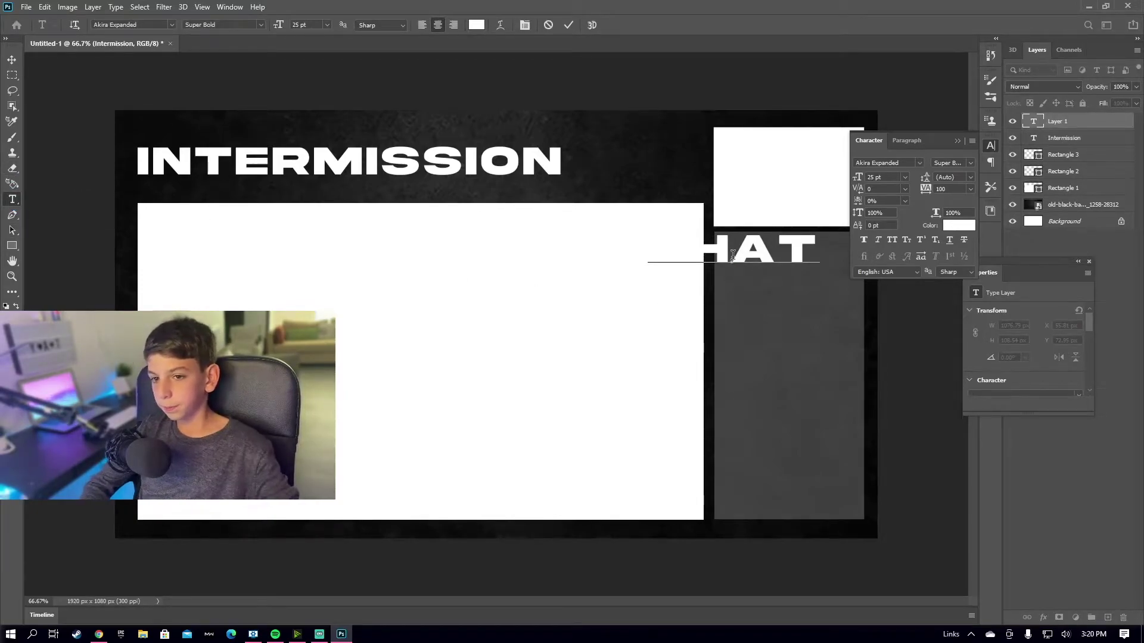
key(shift+Left)
key(shift+Left)
key(shift+Left)
key(shift+Left)
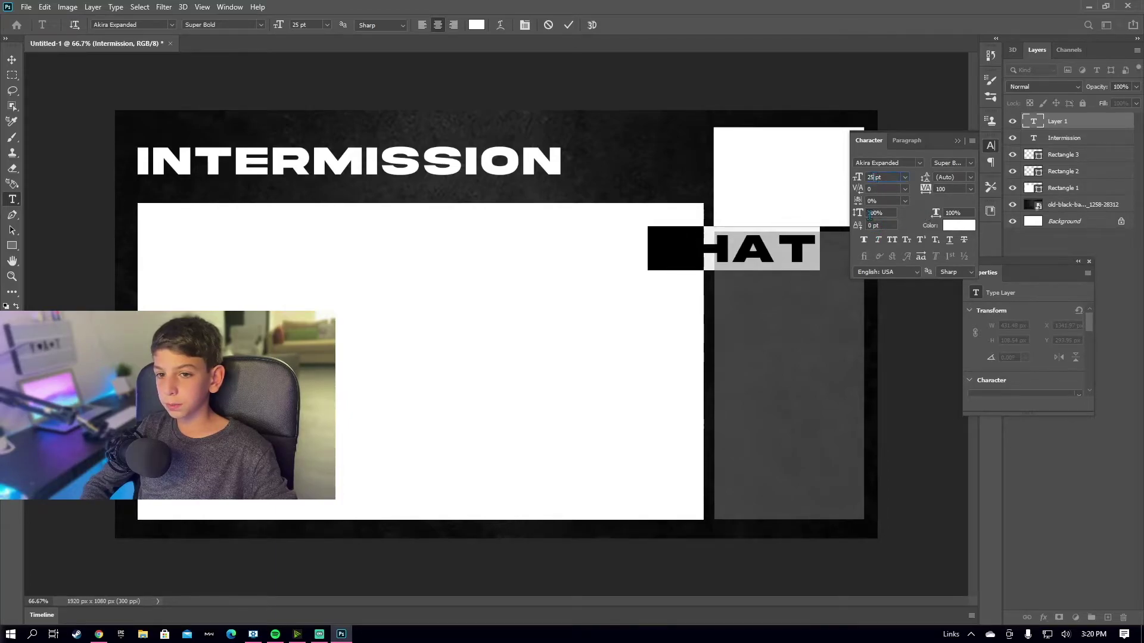
text(20)
key(Return)
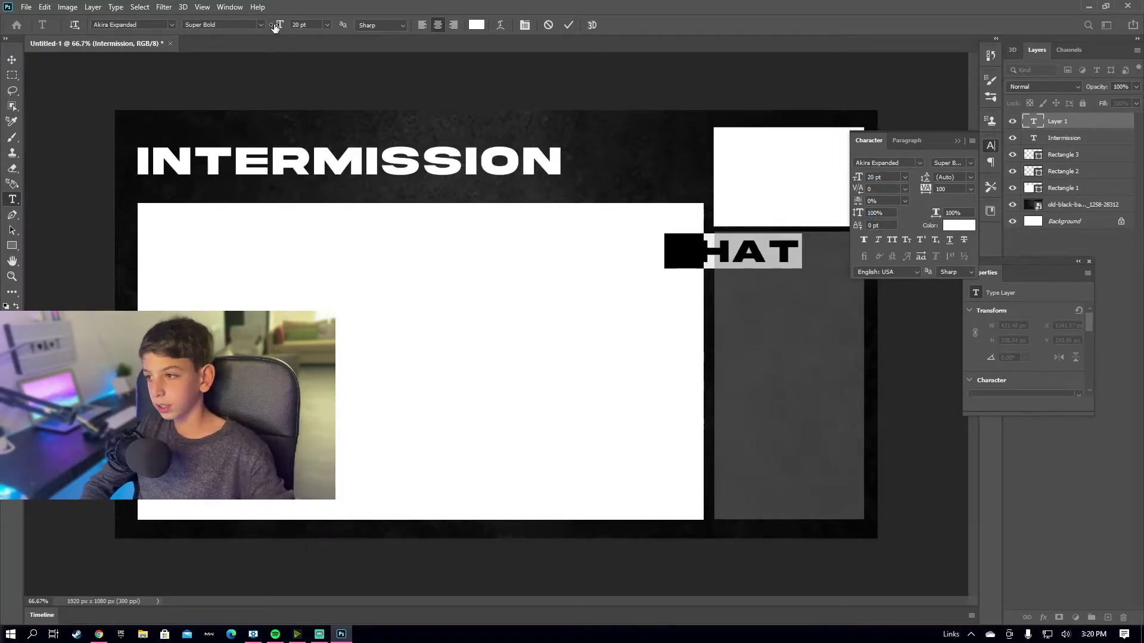
- Move the CHAT text so it sits centred within the top of the tall grey rectangle
click(12, 59)
drag(728, 252, 799, 250)
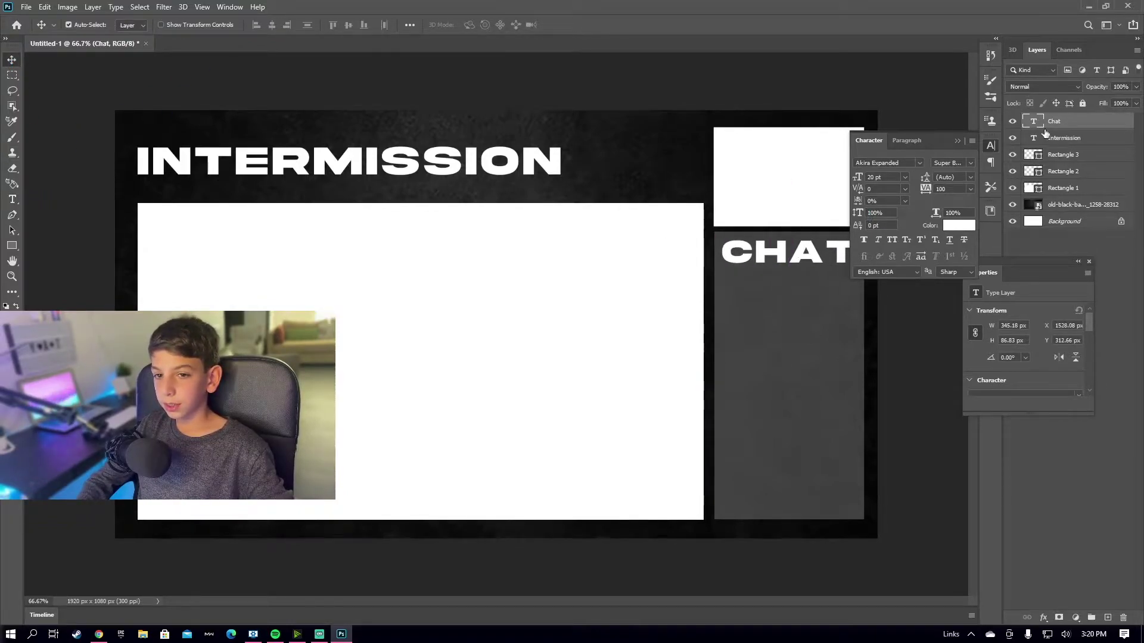
click(958, 142)
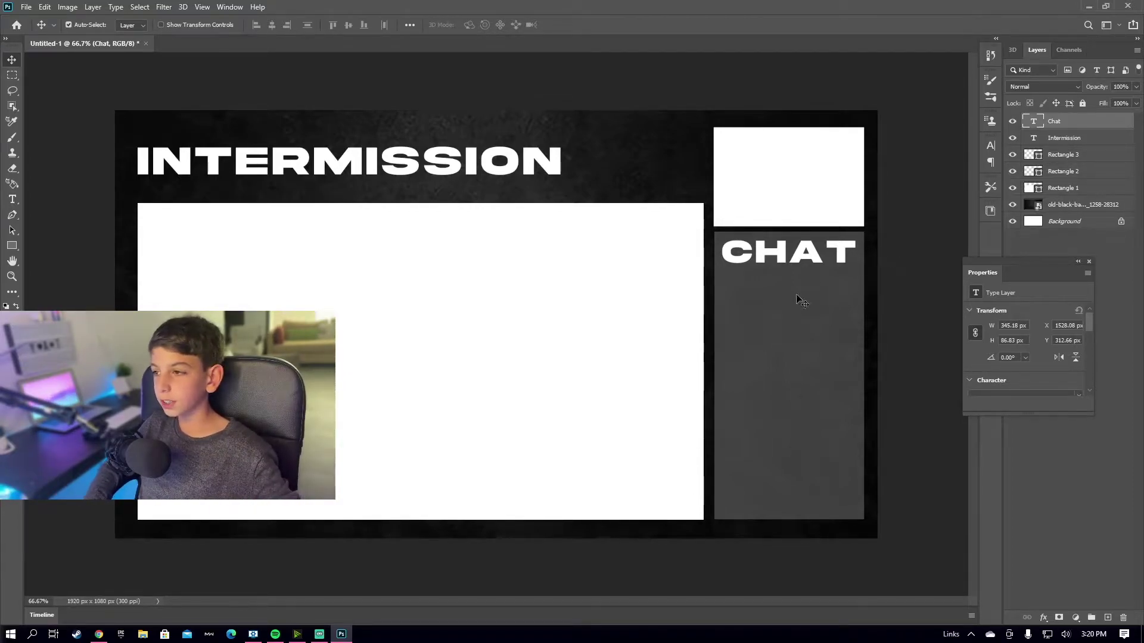
- Add the text >>> and place it just above the large white rectangle's upper-right corner
click(12, 200)
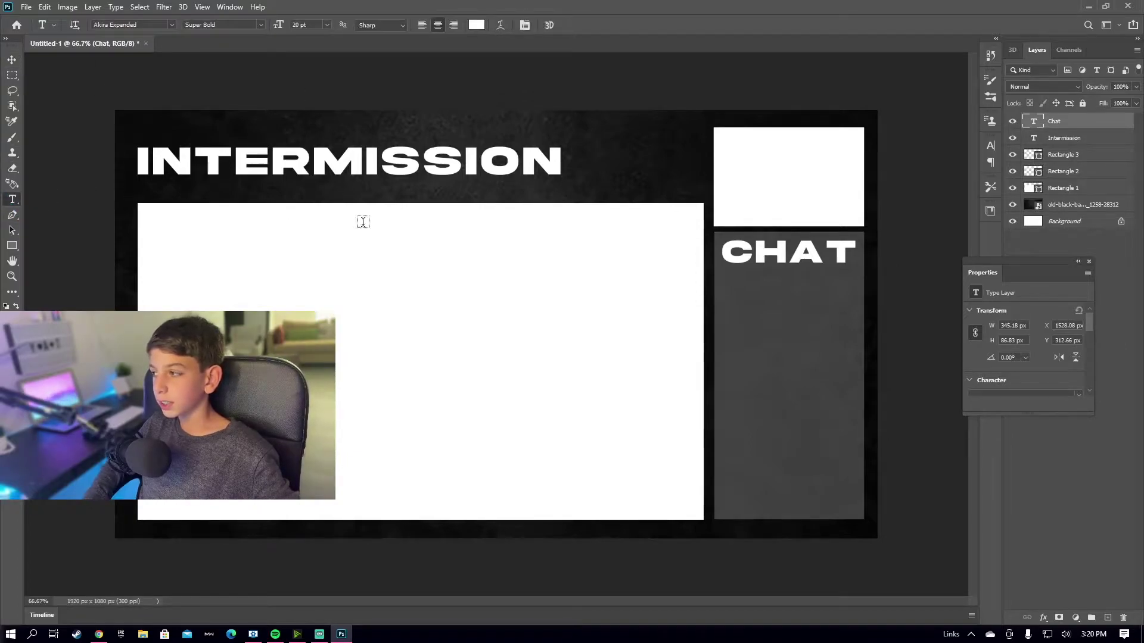
click(605, 191)
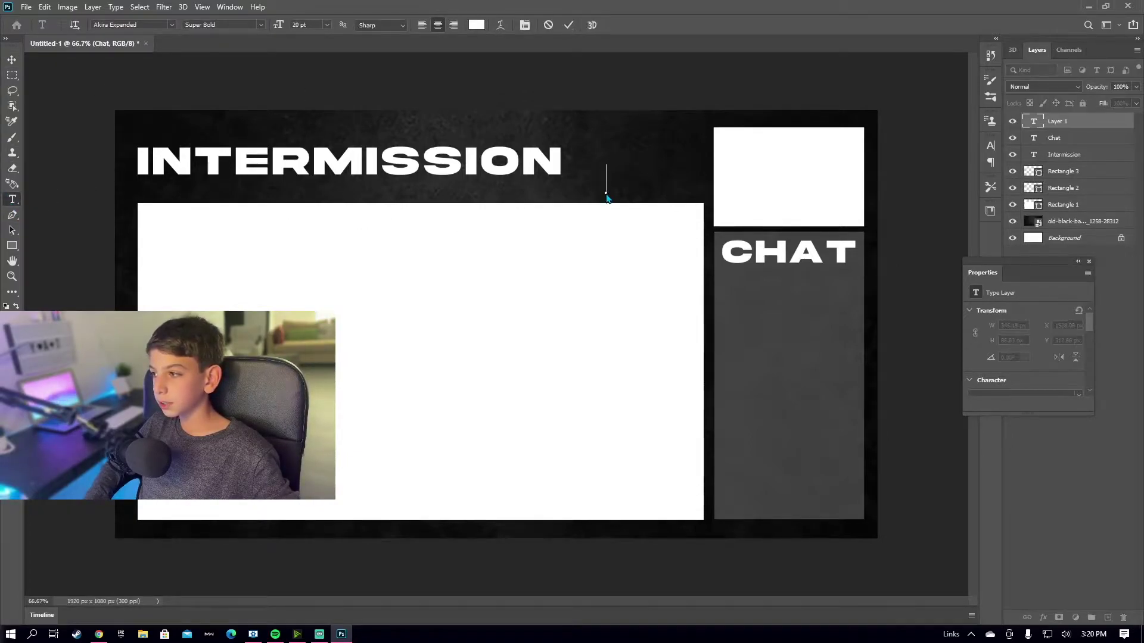
text(>>>)
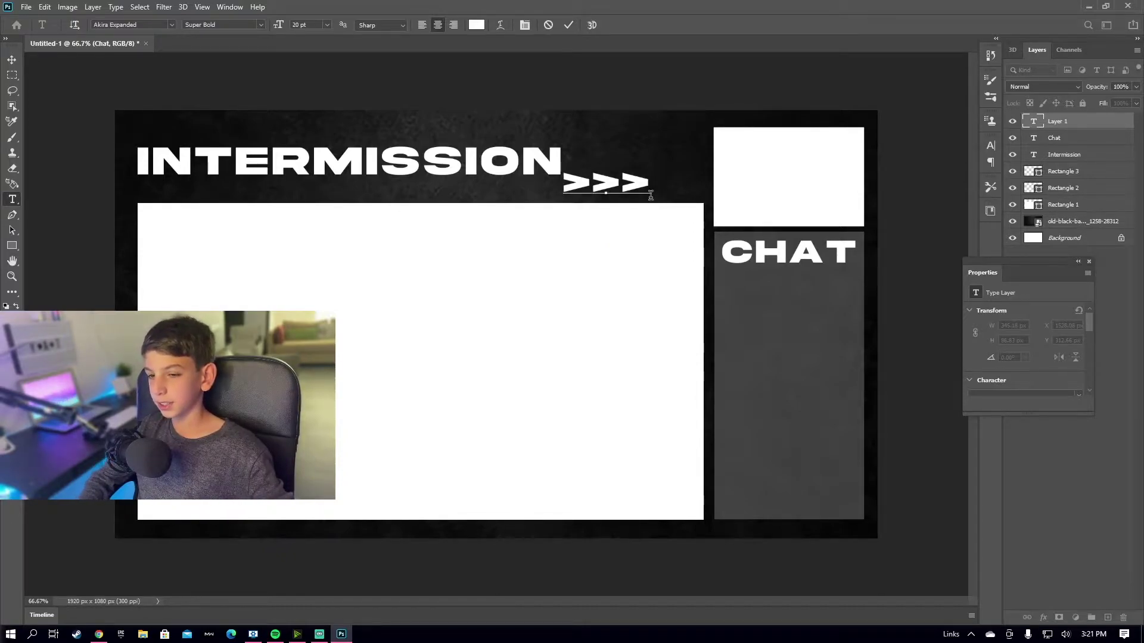
click(11, 59)
drag(640, 196, 684, 200)
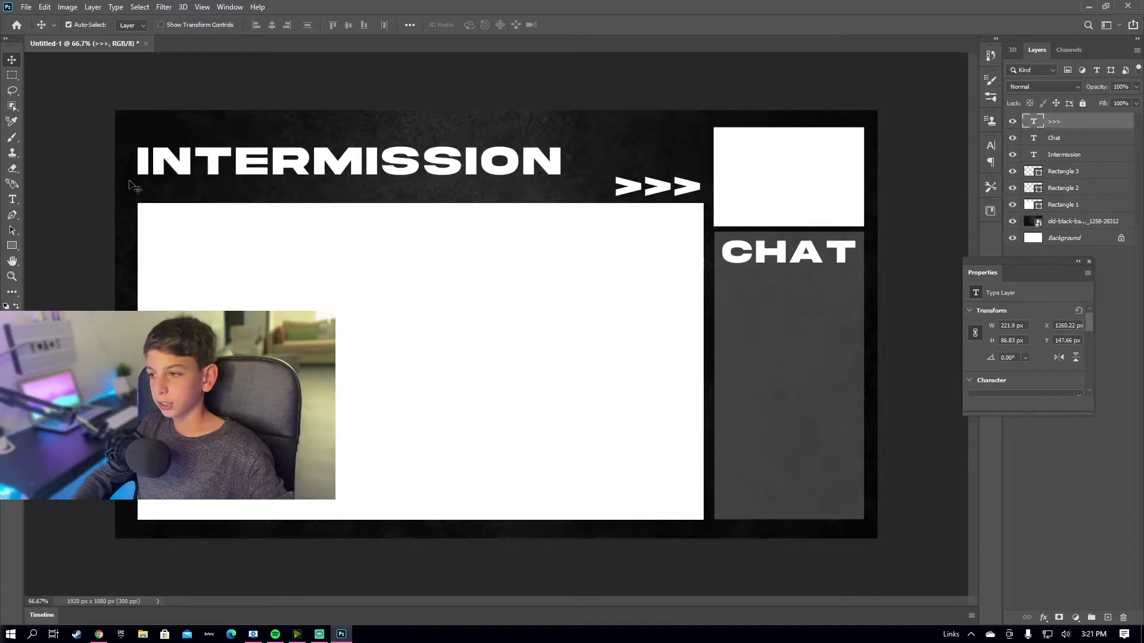
- Add a second >>> text and move it onto the large white rectangle's left edge, in its upper part
click(12, 200)
click(224, 287)
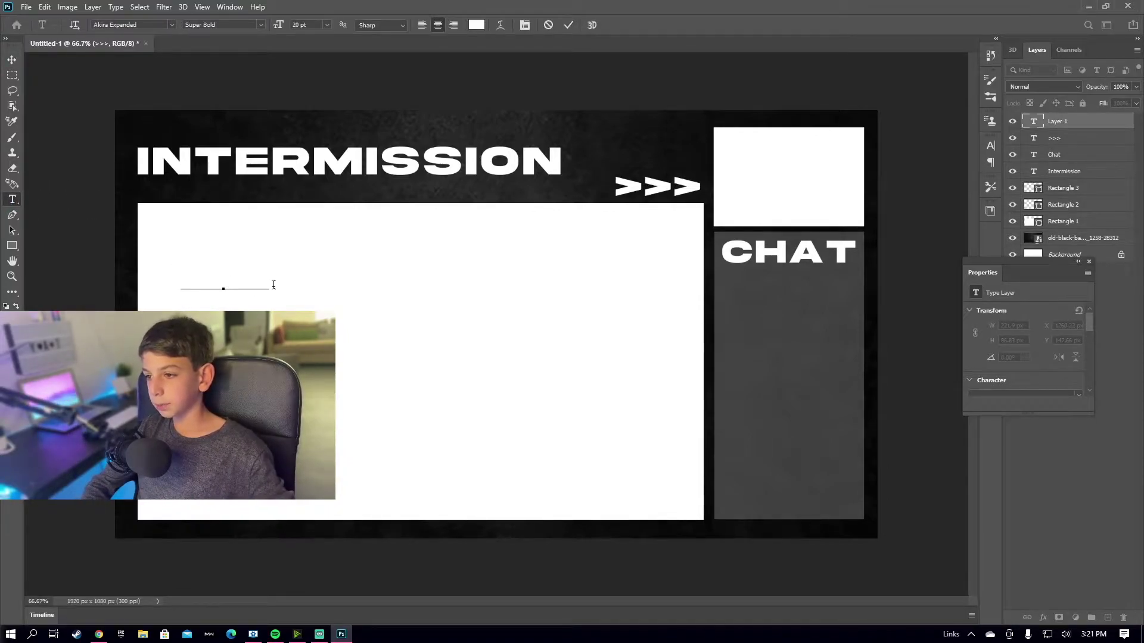
click(11, 60)
drag(199, 275, 105, 261)
- Rotate the second >>> text about 90° counter-clockwise and move it down the left margin beside the large white rectangle's lower-left corner
double_click(125, 262)
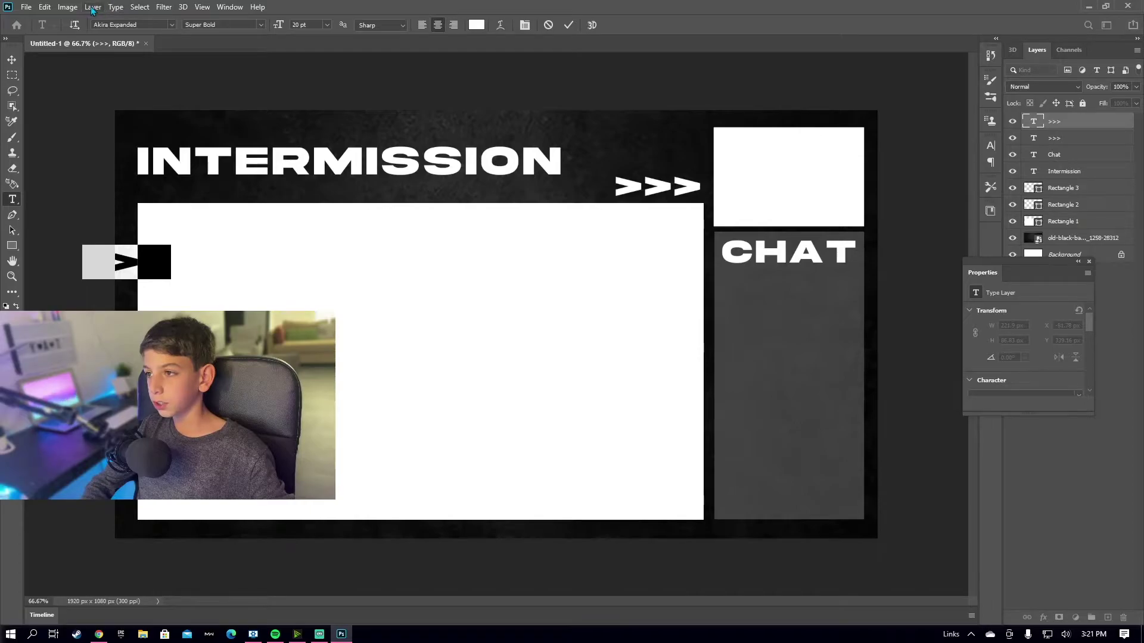
click(68, 7)
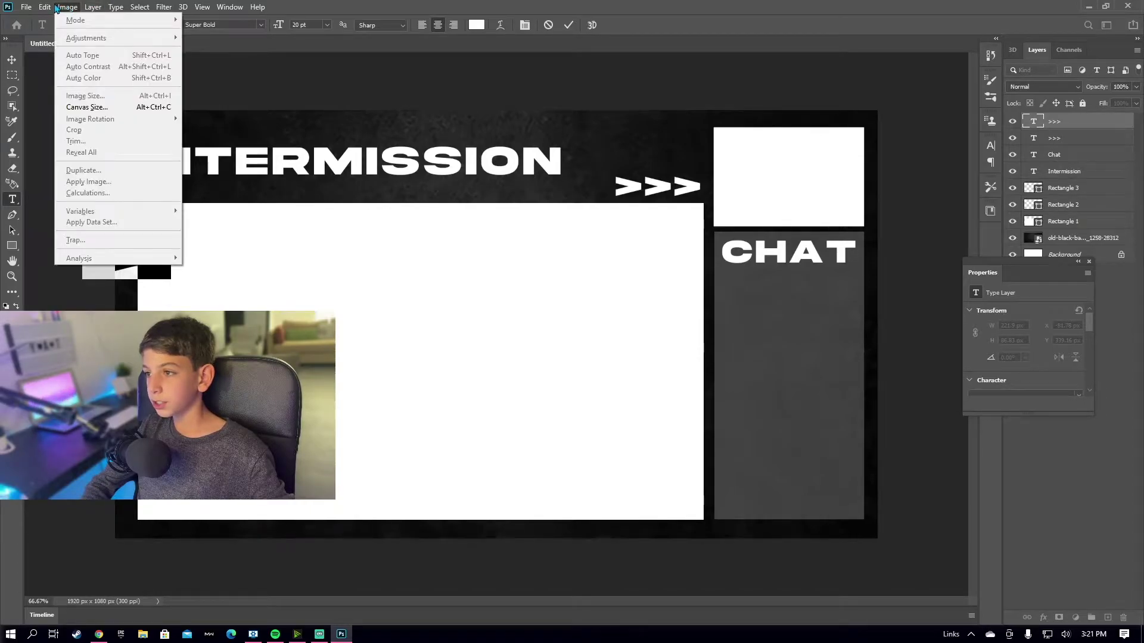
mouse_move(46, 7)
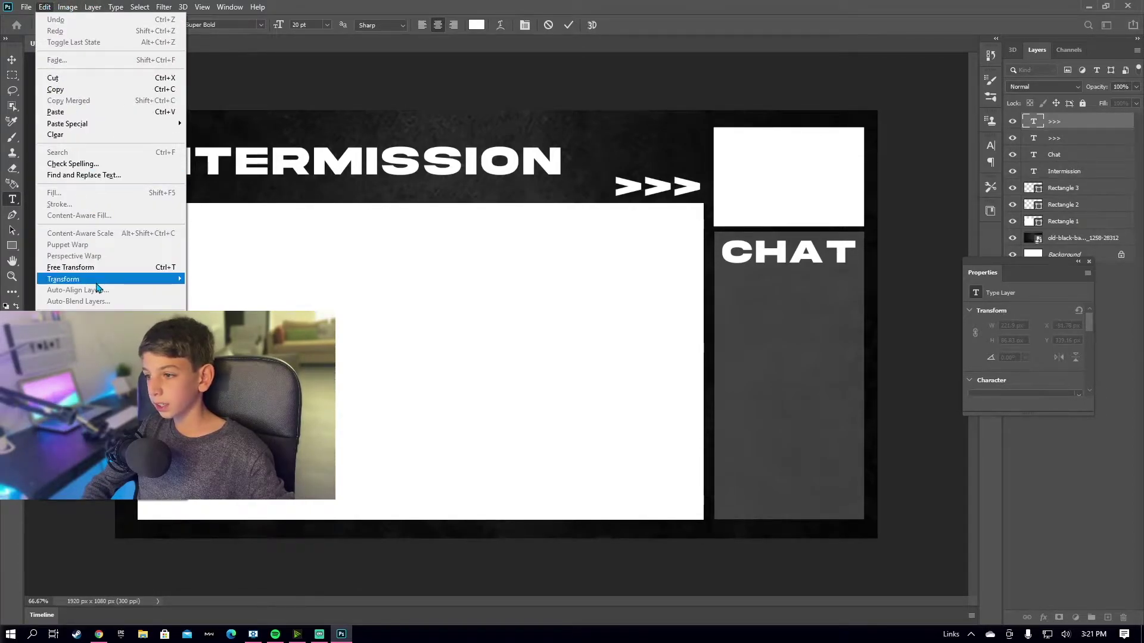
mouse_move(101, 280)
click(202, 306)
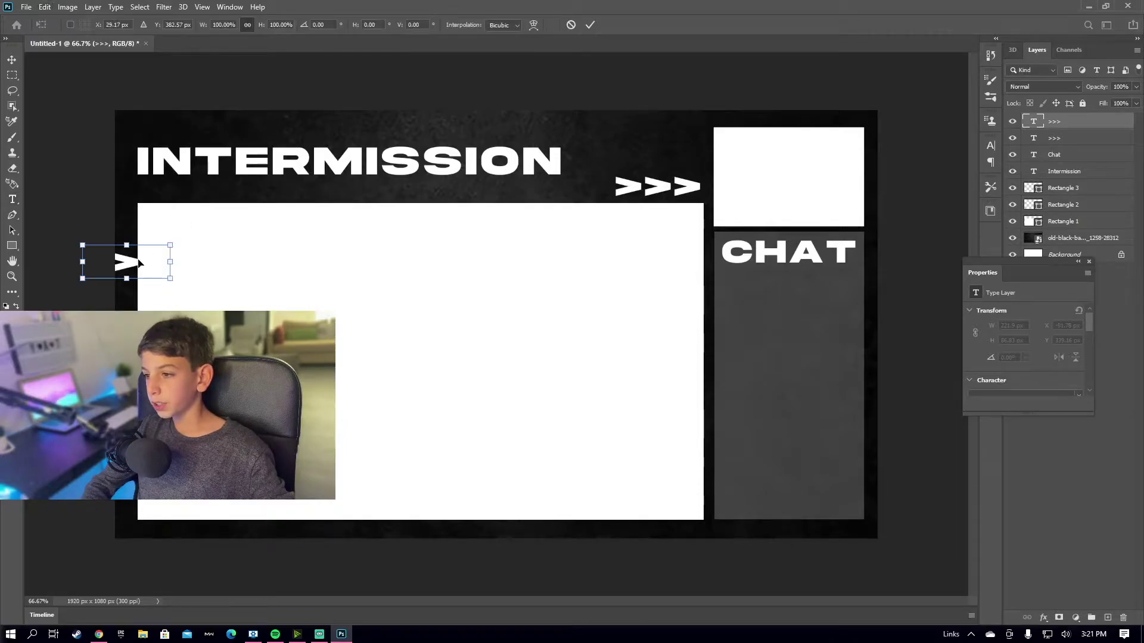
drag(171, 246, 113, 219)
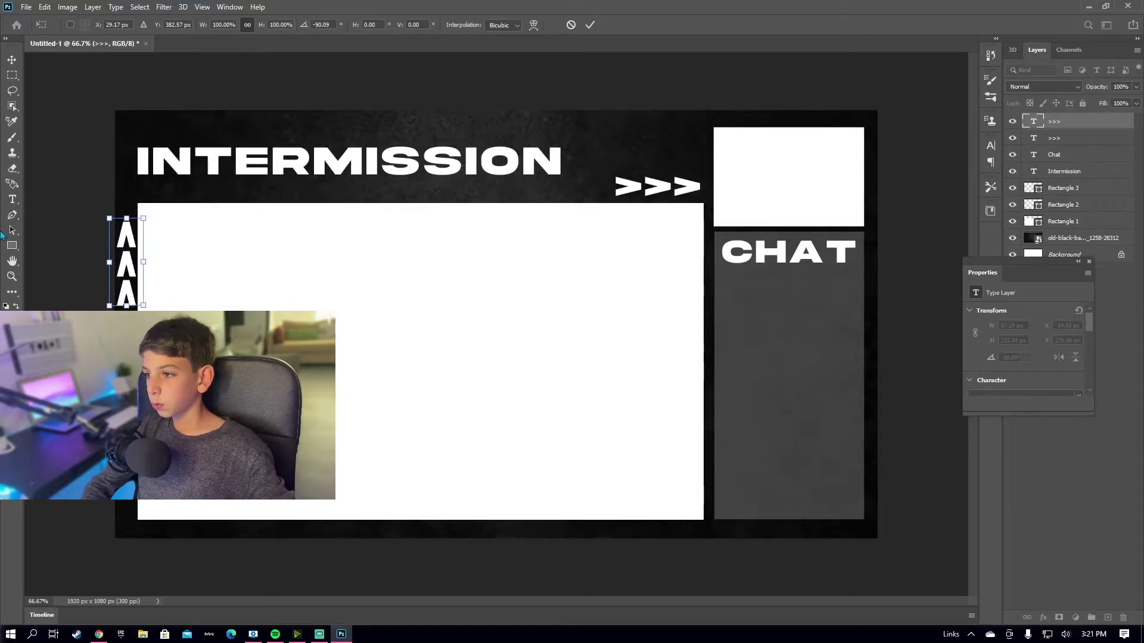
click(12, 230)
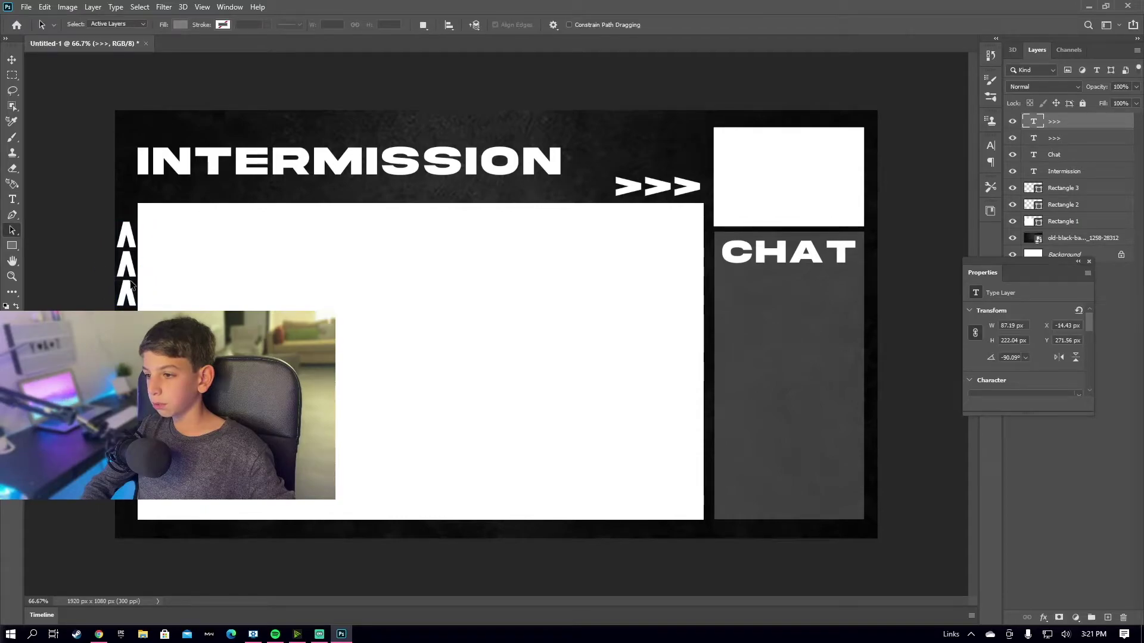
click(12, 59)
drag(131, 280, 127, 467)
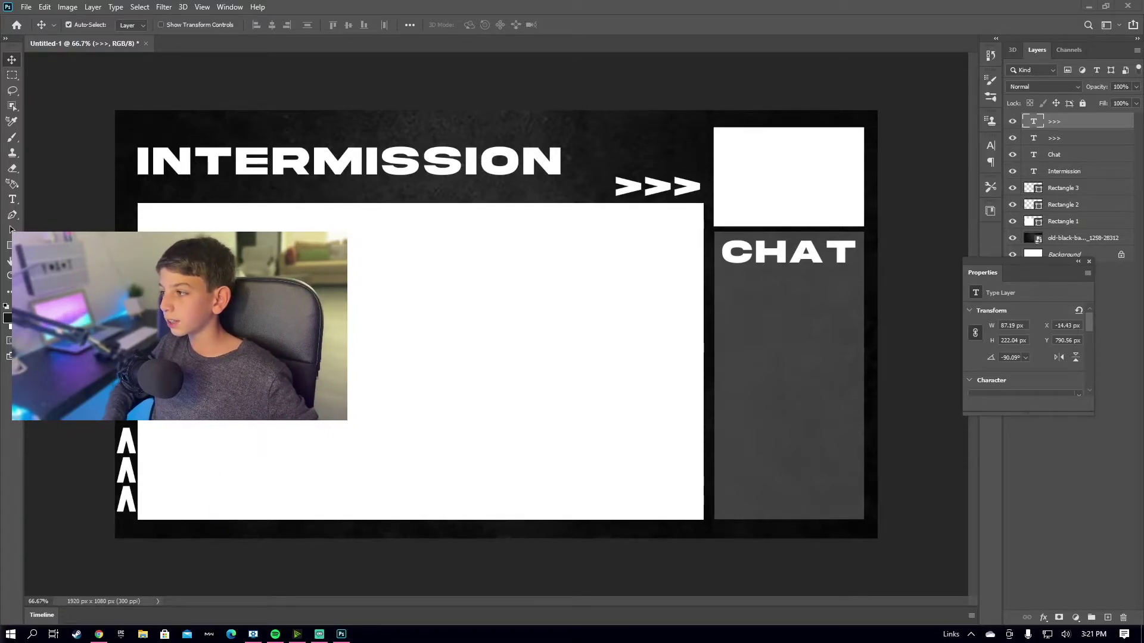
- Export the overlay as a 1920 x 1080 px JPG at 100% quality to the Desktop
click(92, 6)
click(341, 77)
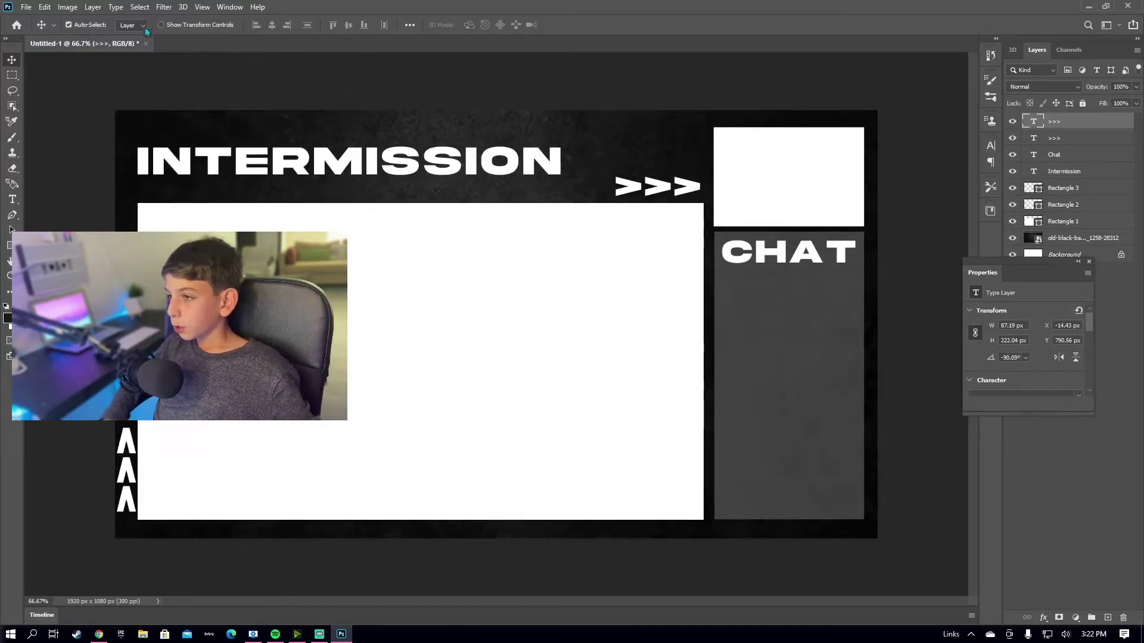
click(27, 7)
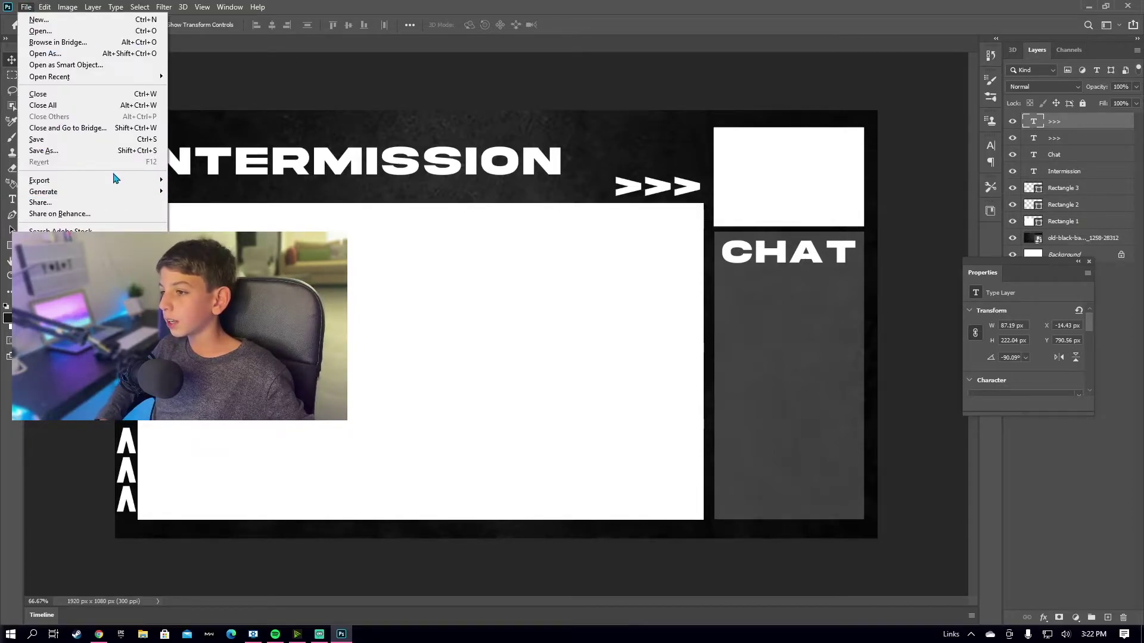
mouse_move(115, 187)
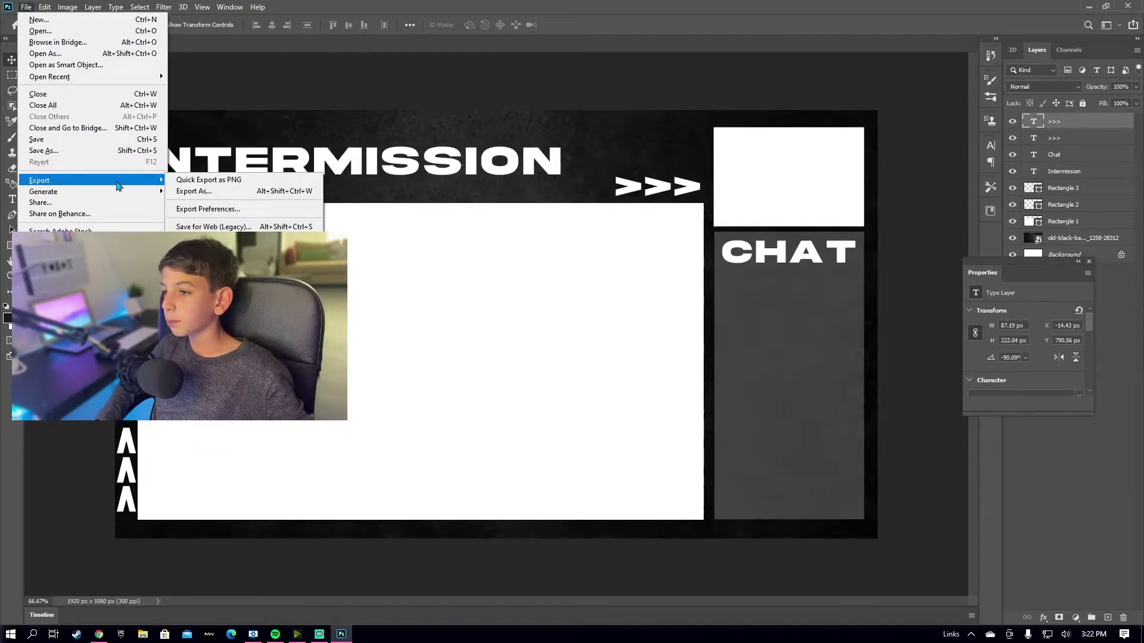
click(220, 192)
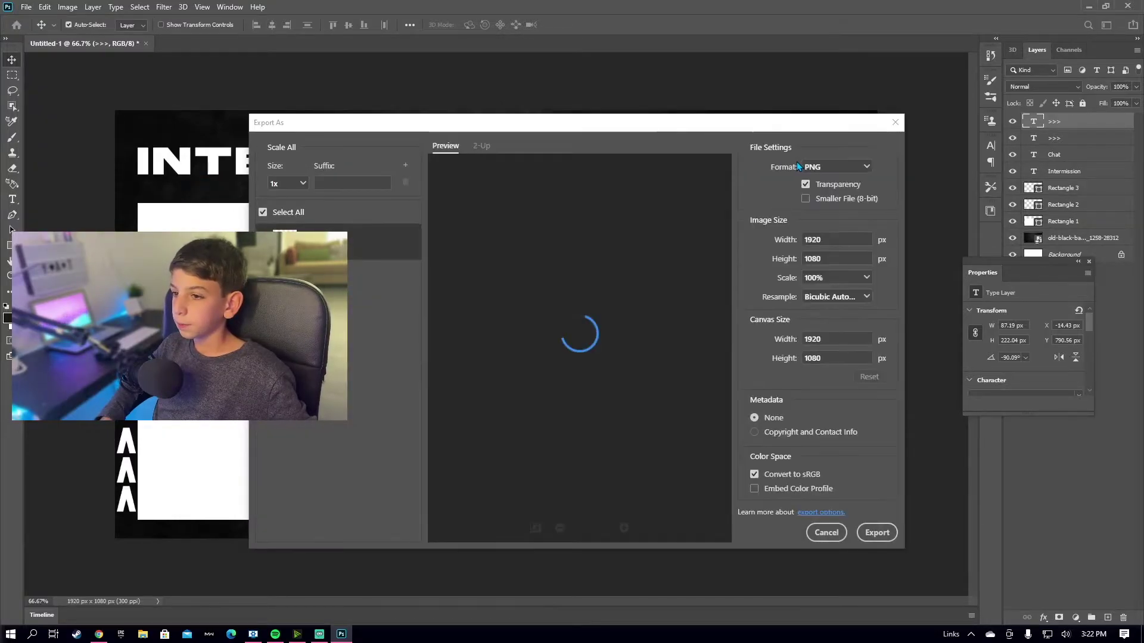
click(836, 167)
click(815, 197)
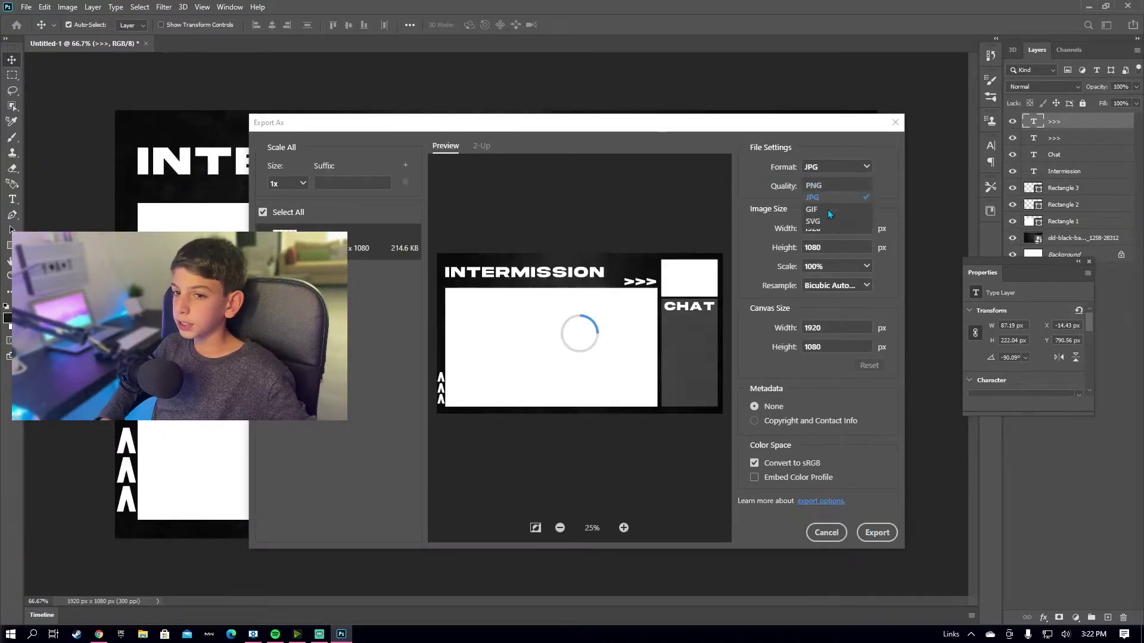
click(876, 533)
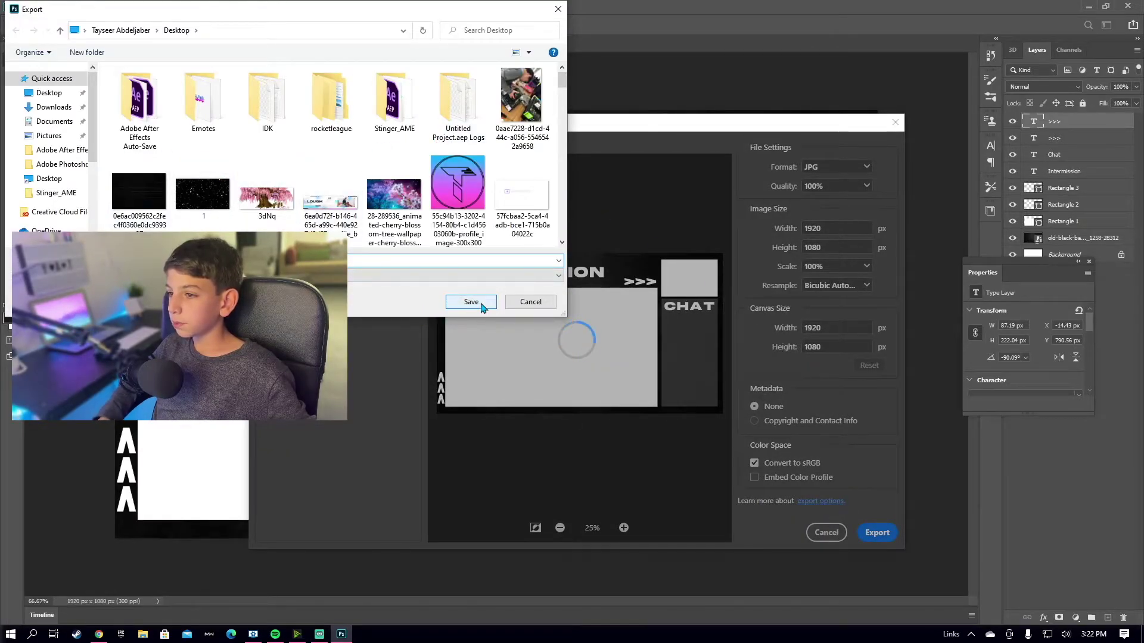
key(Escape)
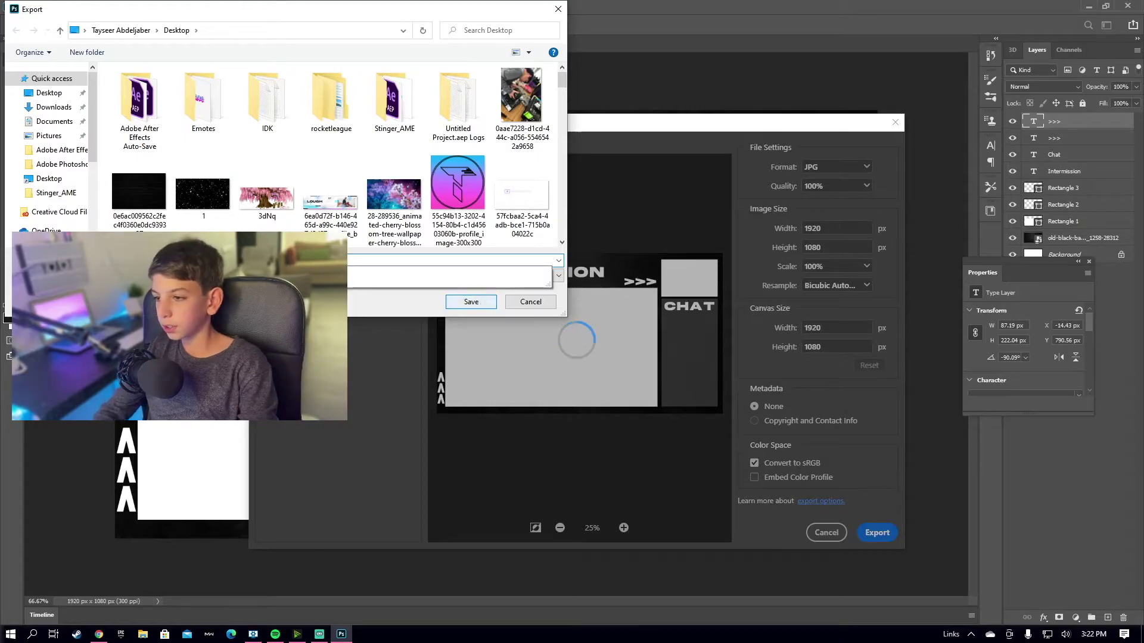
click(482, 305)
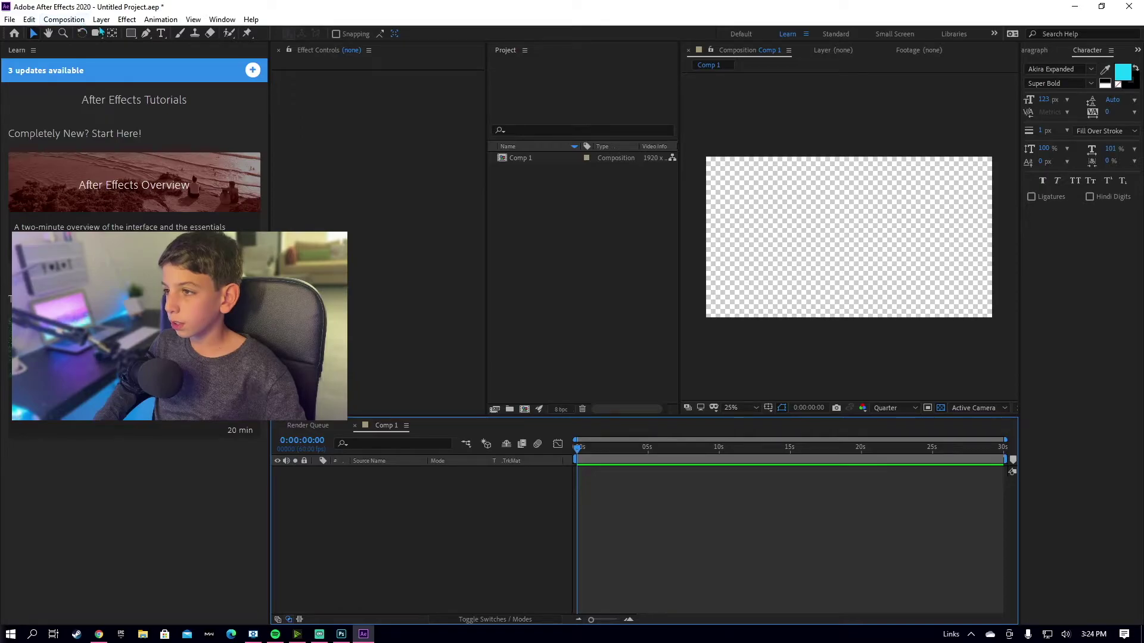
click(101, 19)
mouse_move(134, 38)
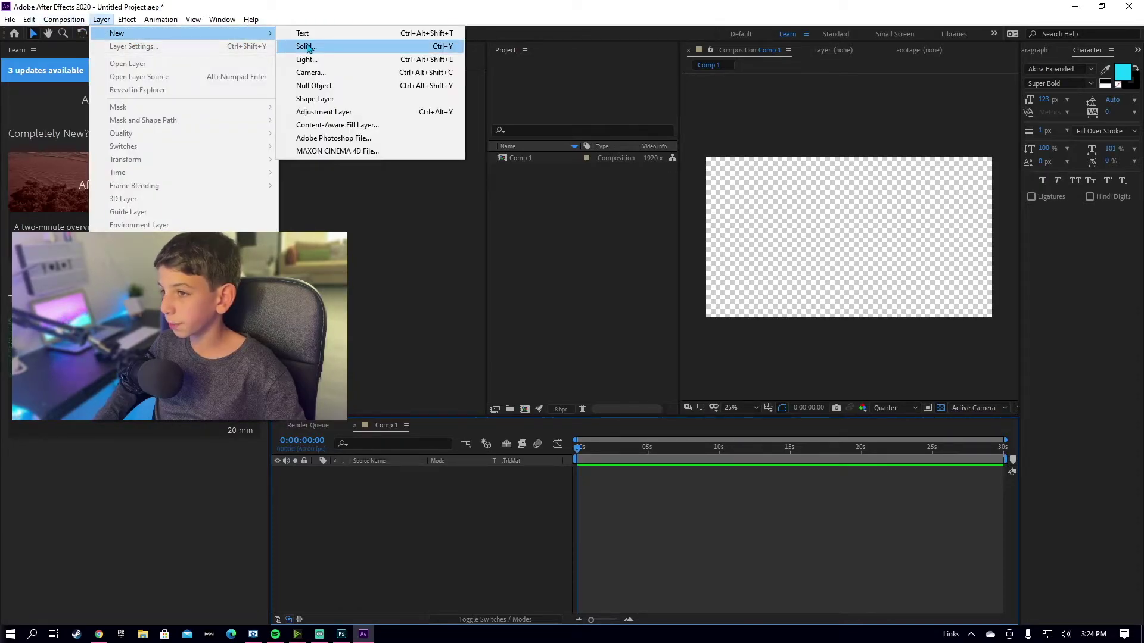
mouse_move(252, 19)
click(314, 20)
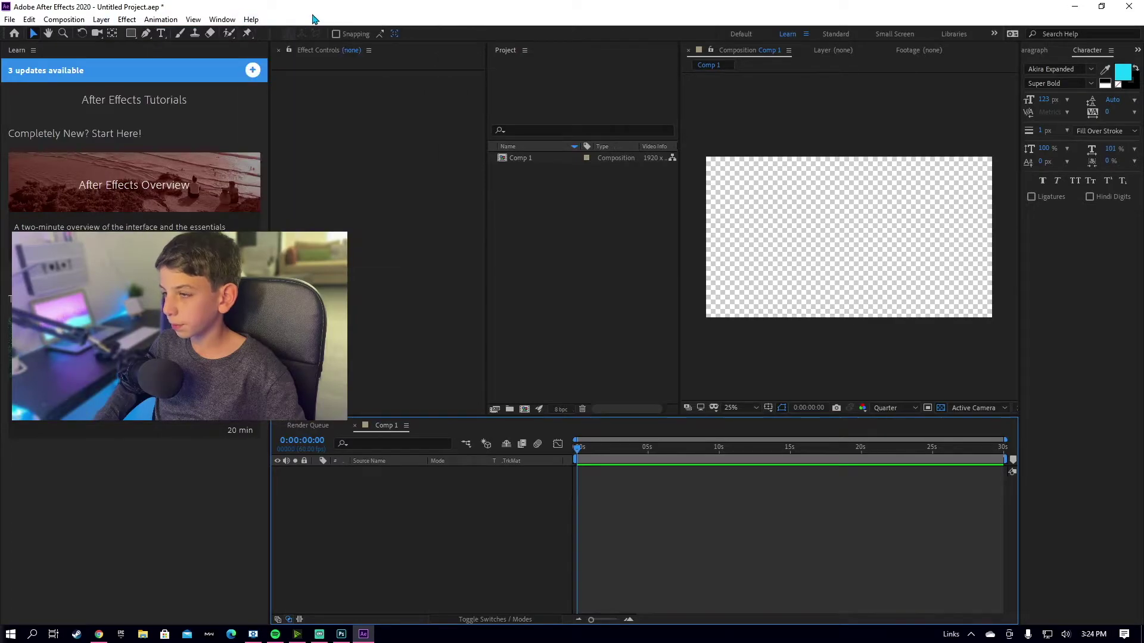
- Add a 1920 x 1080 px dark gray solid layer named askdas to the composition
click(98, 19)
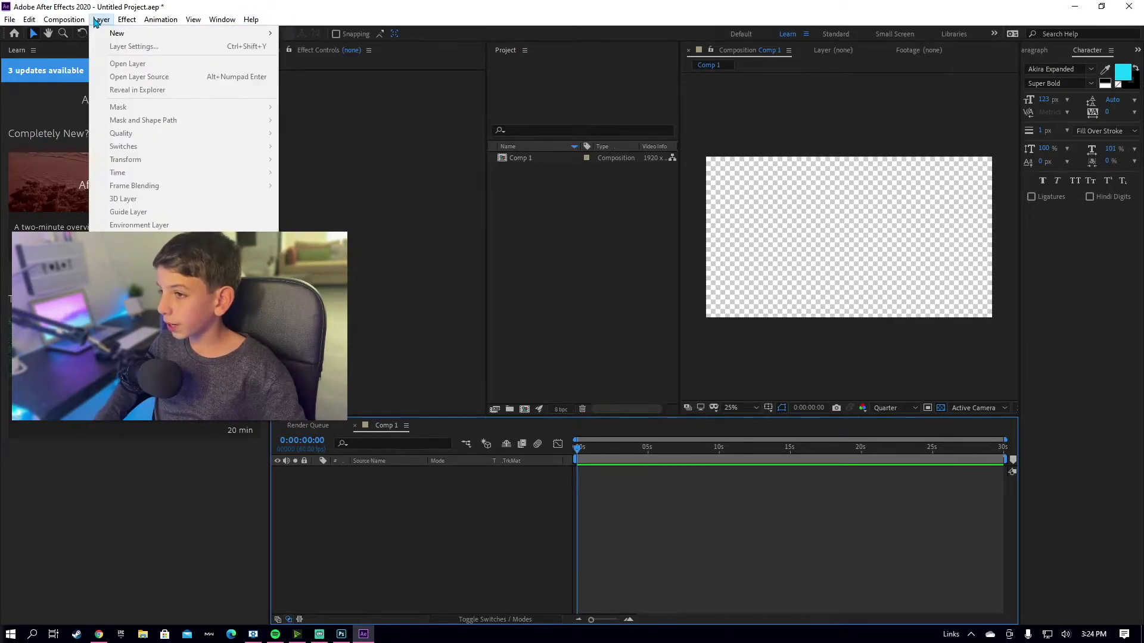
mouse_move(266, 37)
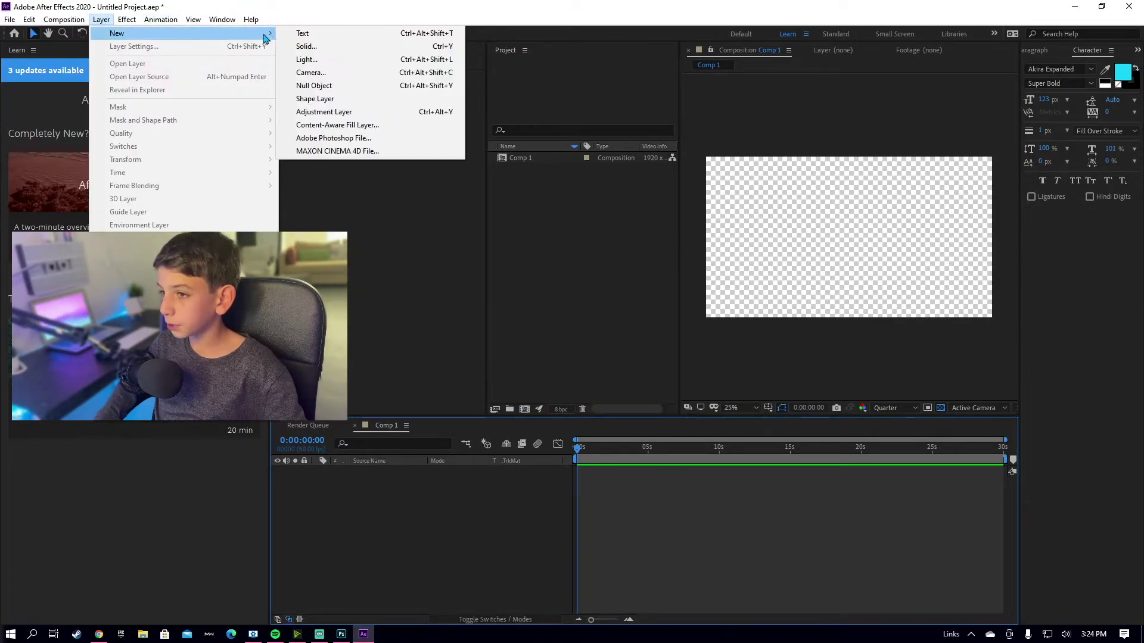
click(305, 46)
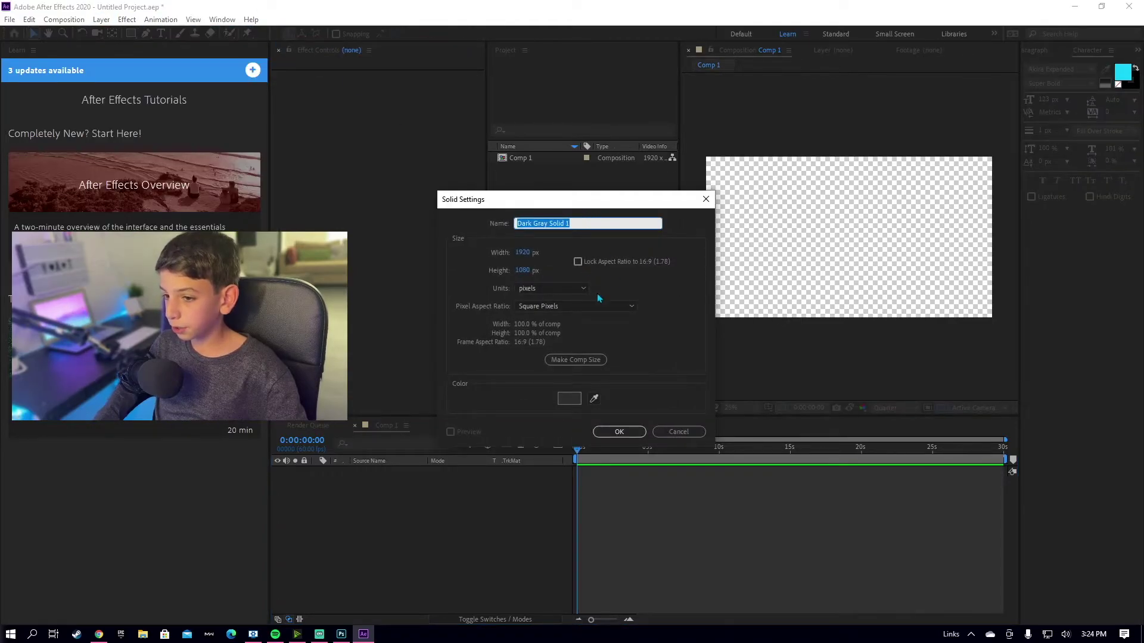
text(b)
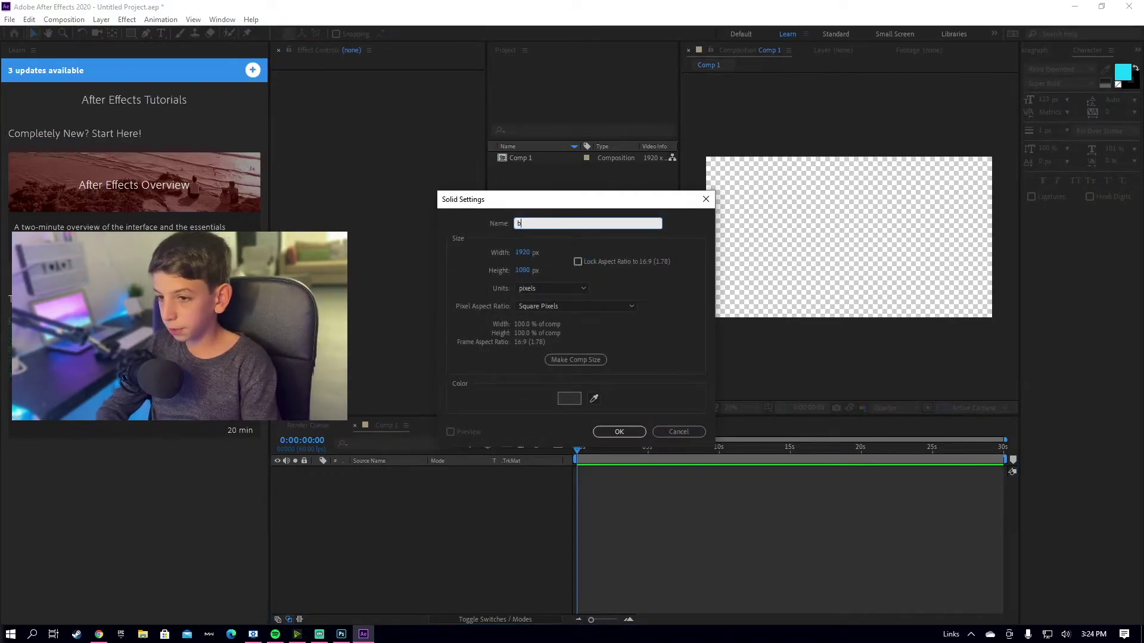
text(AKC)
key(BackSpace)
key(BackSpace)
key(BackSpace)
key(BackSpace)
text(askdas)
click(619, 432)
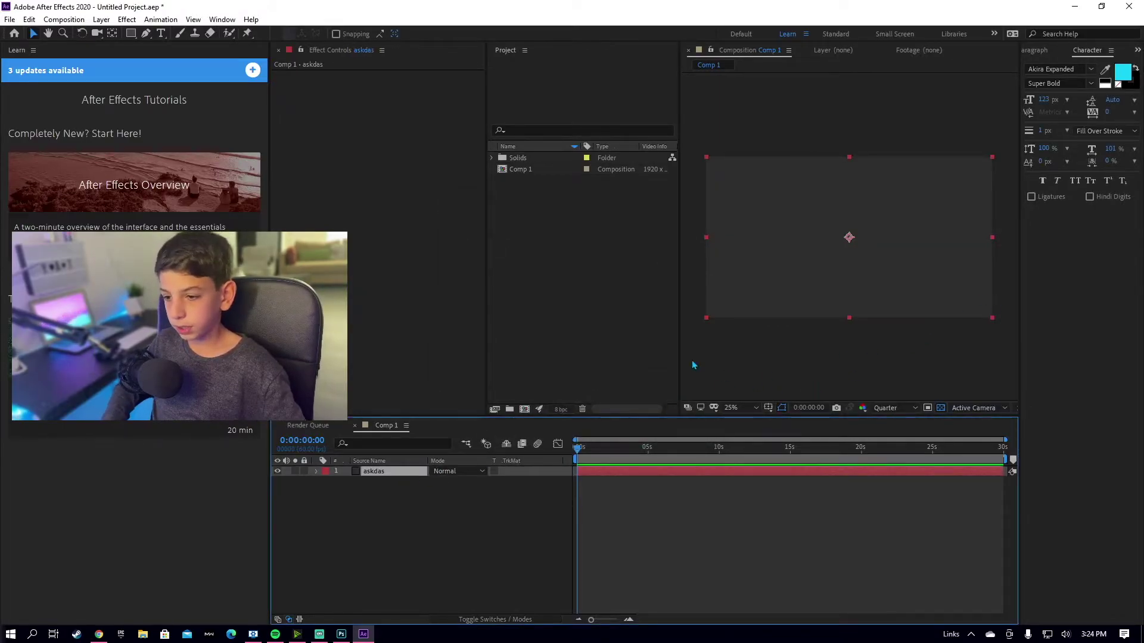
- Add a text layer with the streamer's name above the solid and move it to the centre of the frame
click(117, 23)
mouse_move(101, 19)
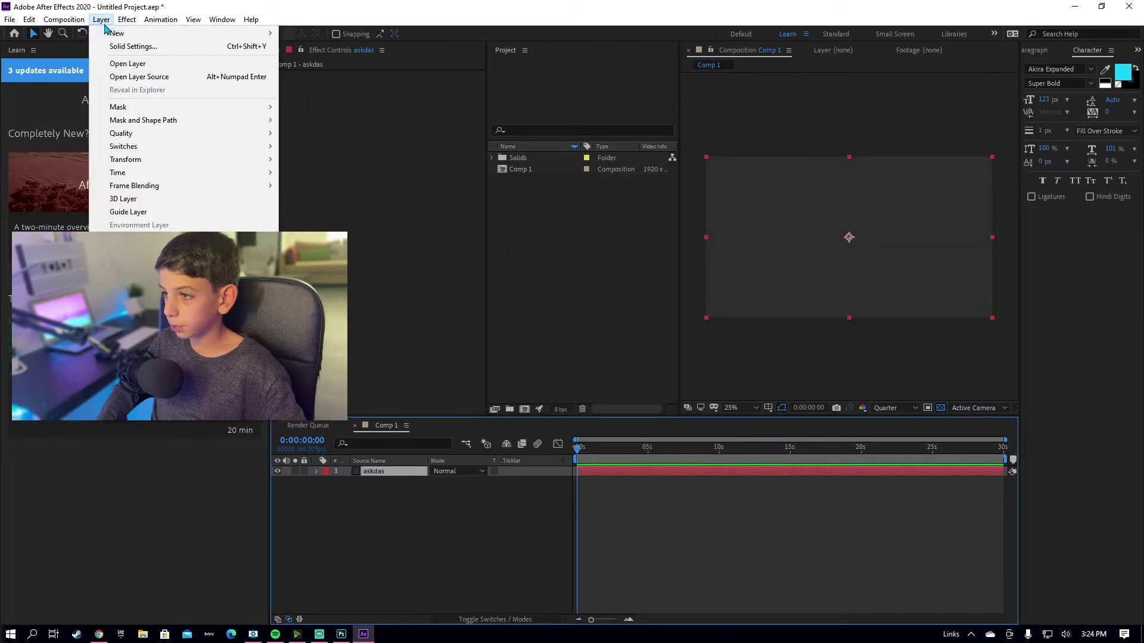
click(302, 33)
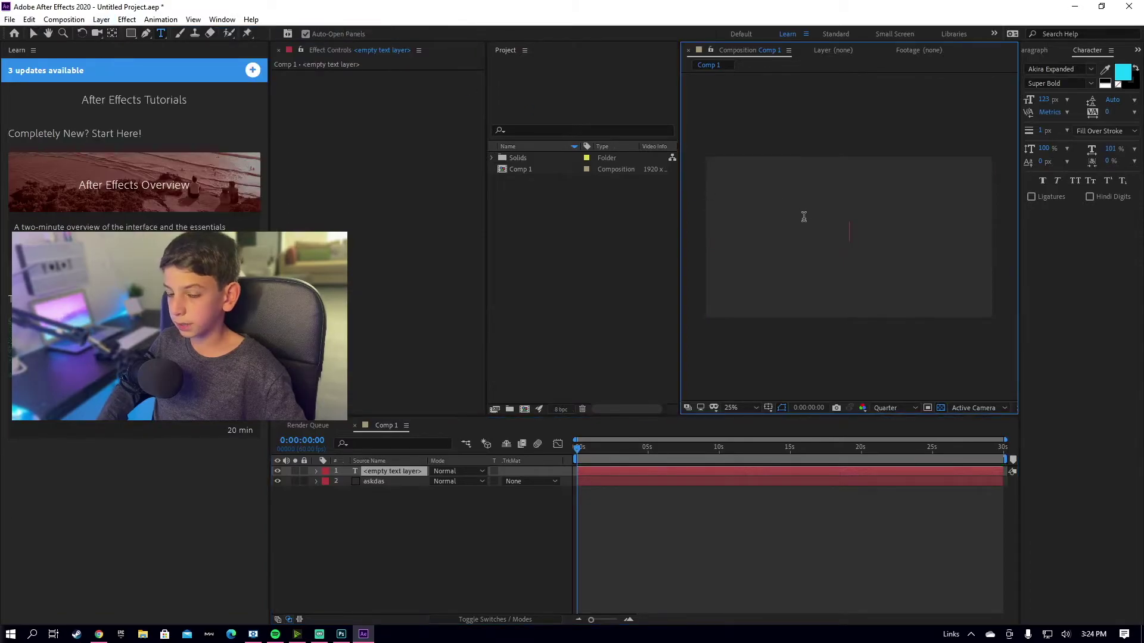
text(Taysee)
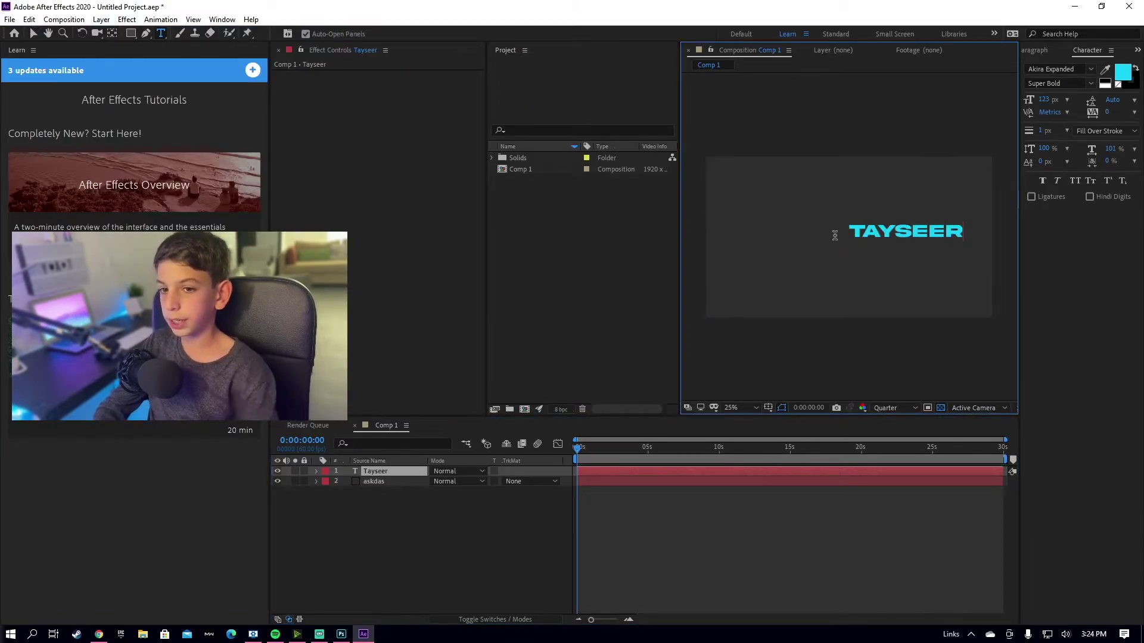
text(r)
click(34, 34)
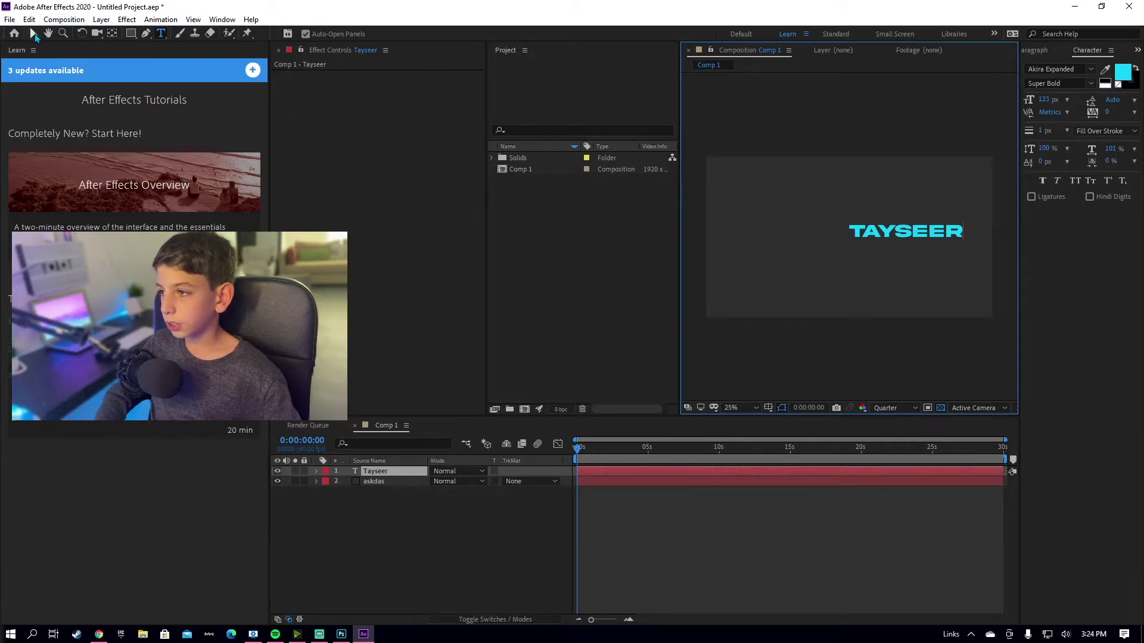
drag(906, 232, 856, 233)
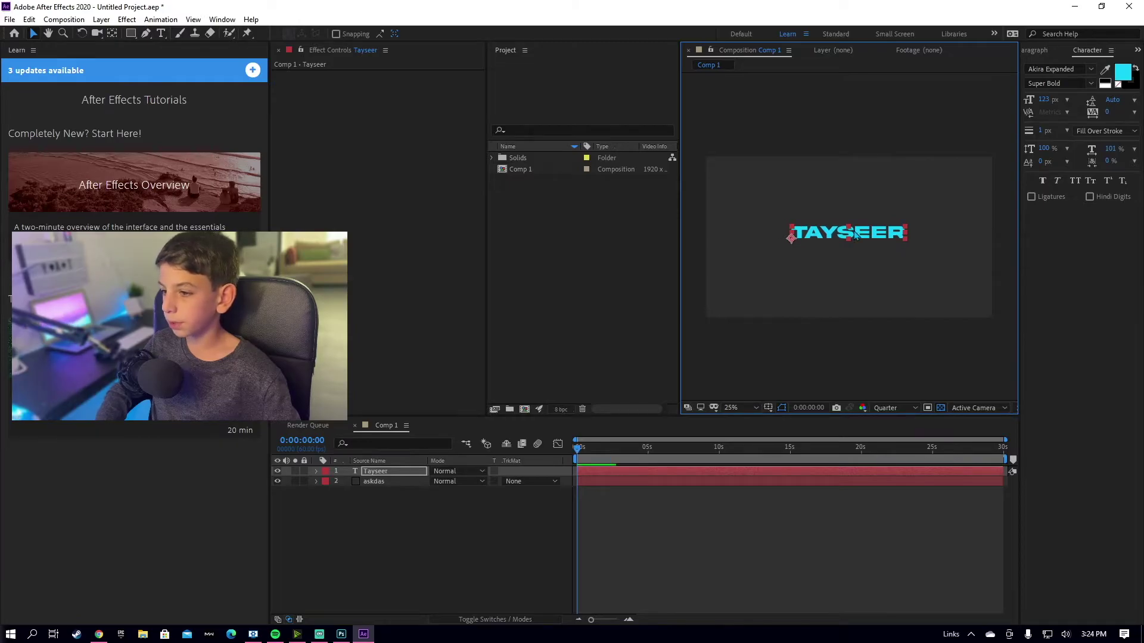
click(838, 141)
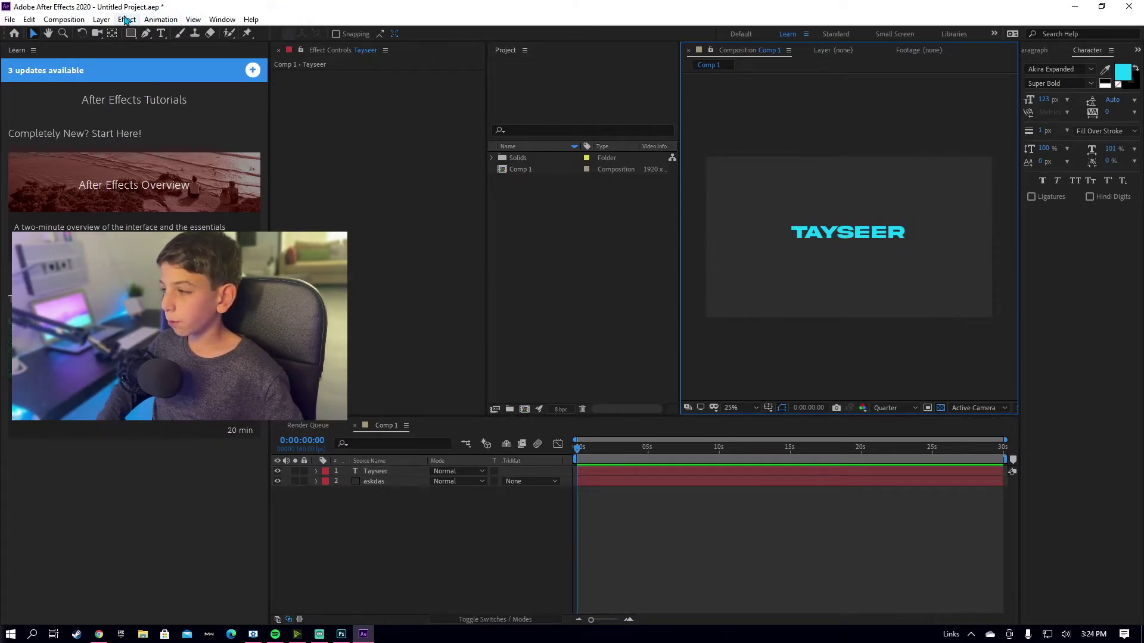
- Apply the Saber effect to the askdas solid layer
click(378, 482)
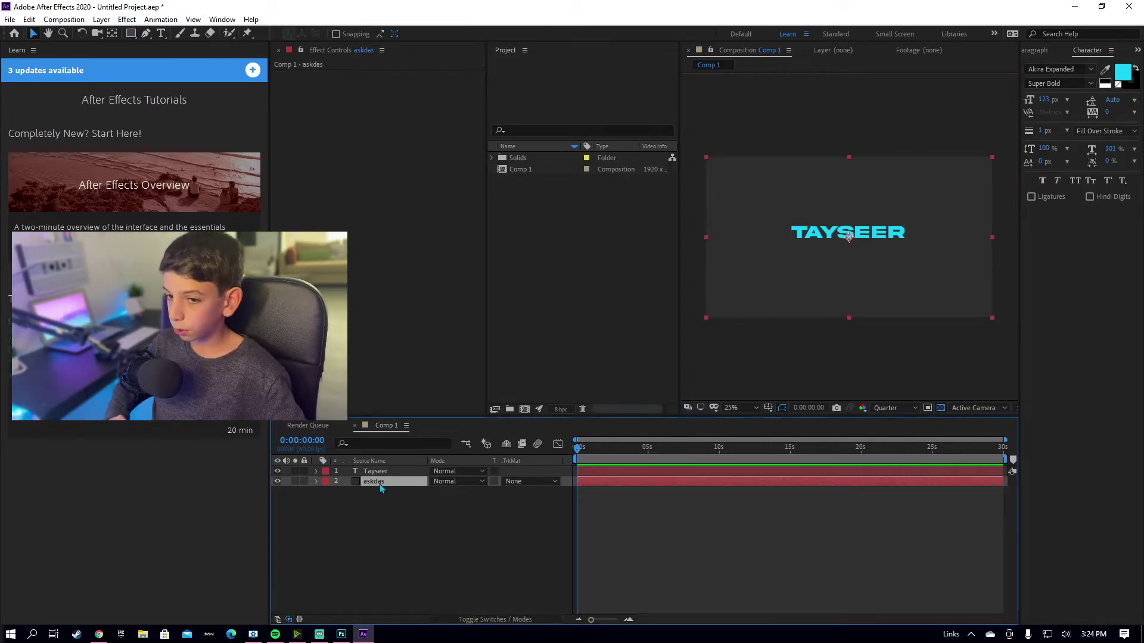
click(127, 19)
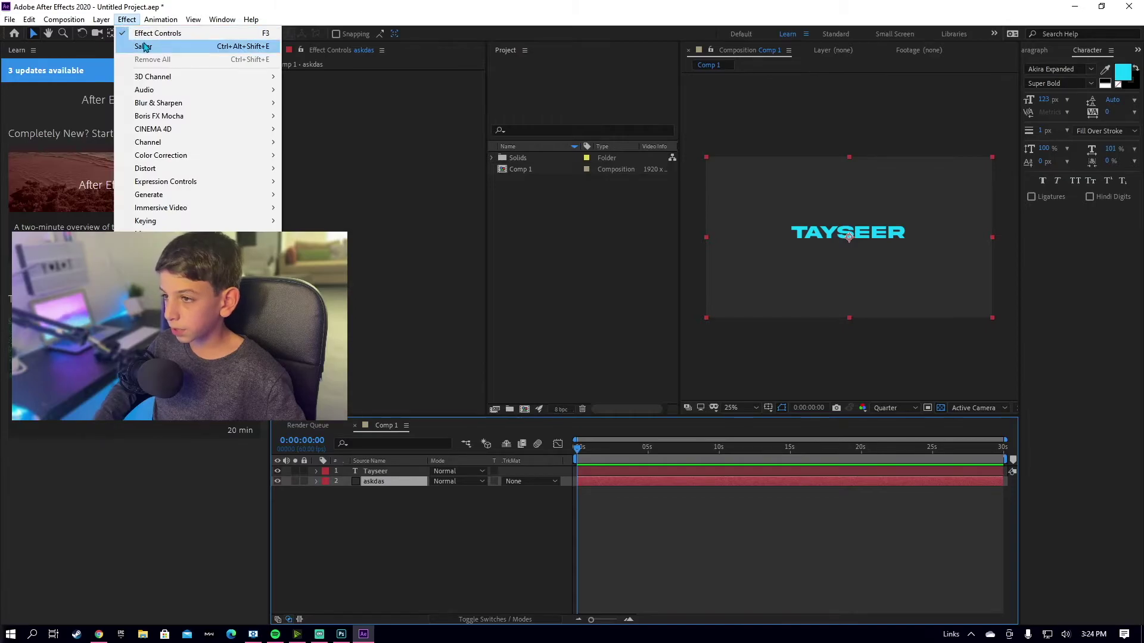
click(144, 47)
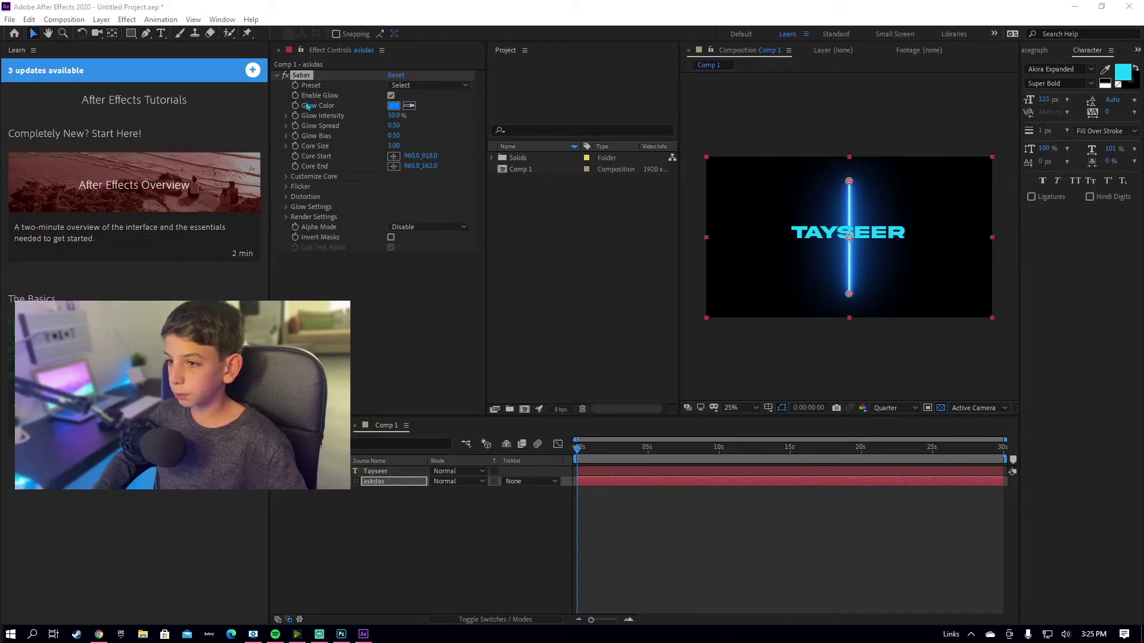
- Set the Saber preset to Neon and the glow intensity to 44%
click(411, 85)
click(451, 114)
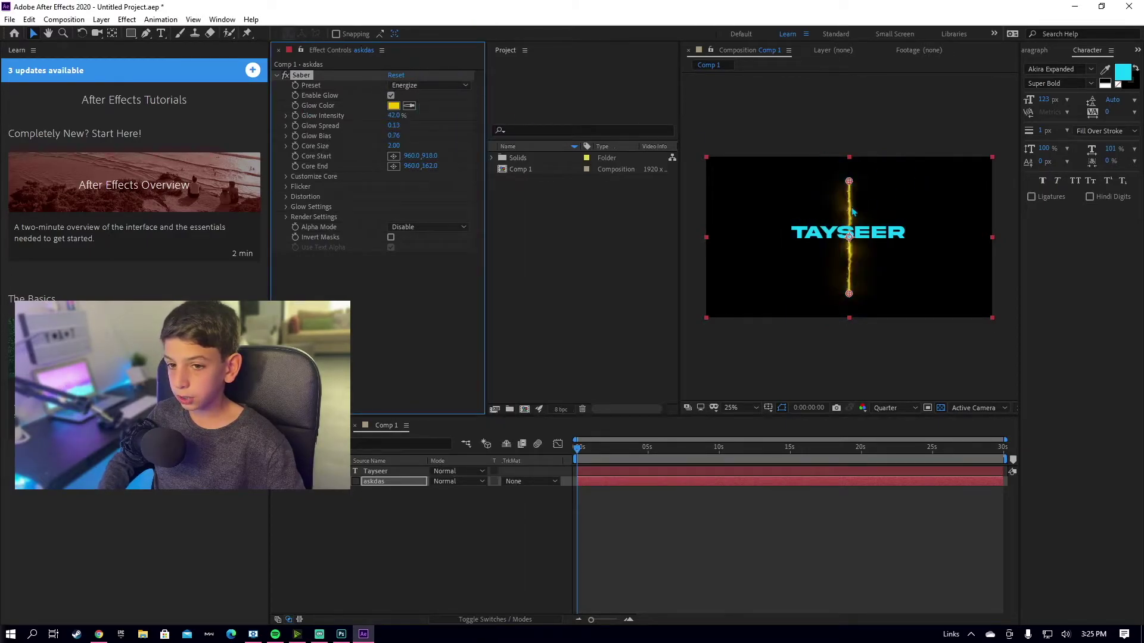
click(395, 86)
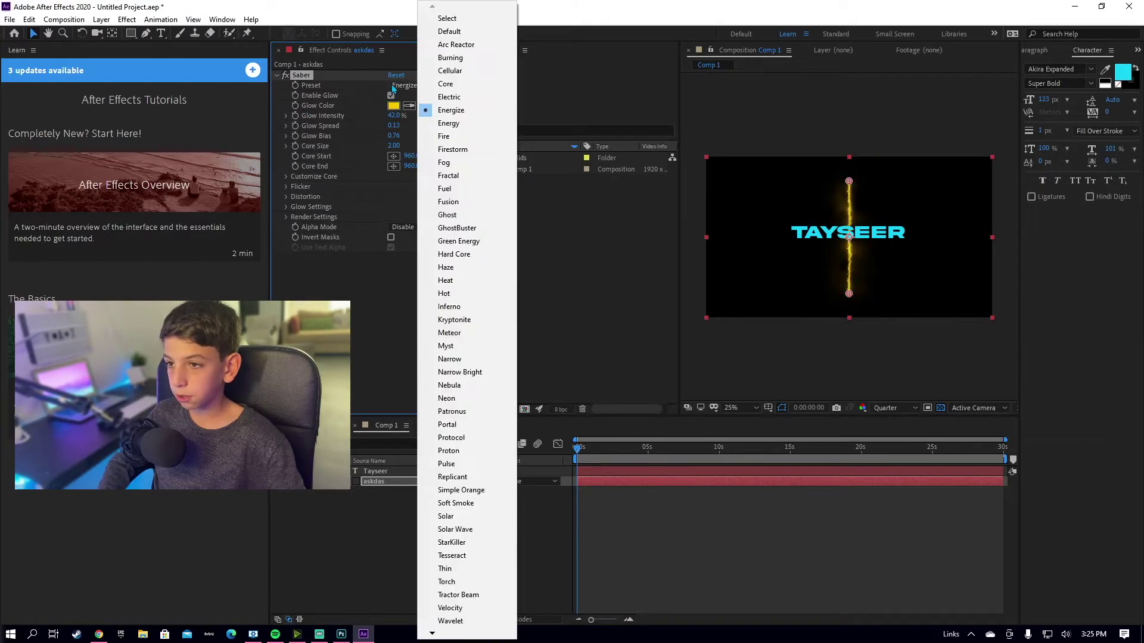
click(456, 398)
mouse_move(395, 116)
mouse_down()
mouse_move(357, 117)
mouse_move(375, 118)
mouse_up()
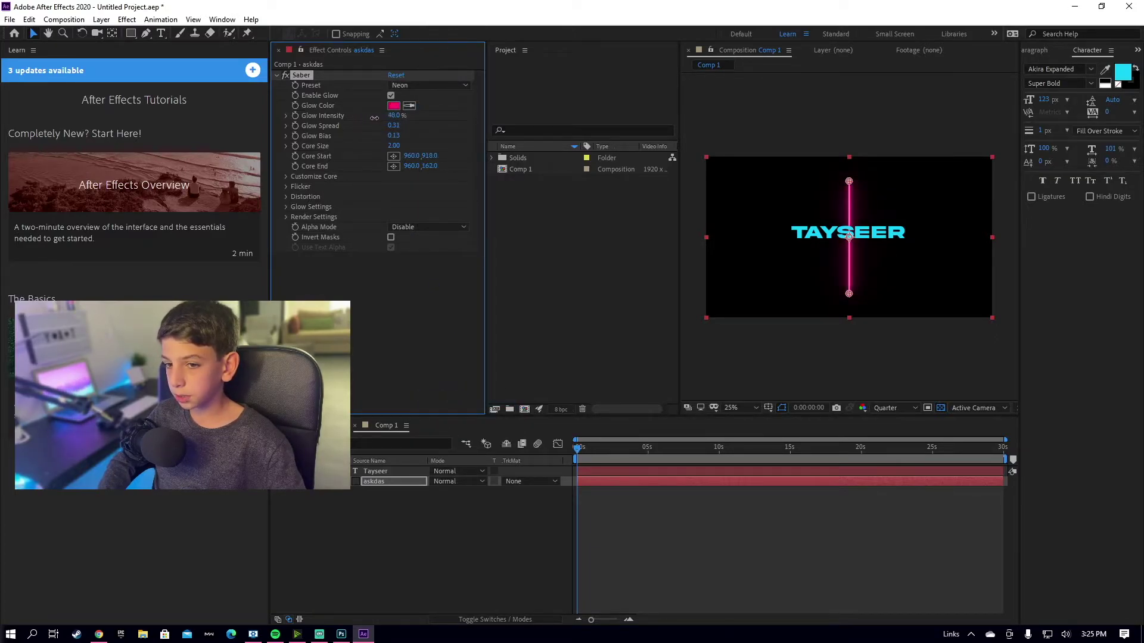
- Set Saber's core type to Text Layer and use the name text layer as its source
click(286, 177)
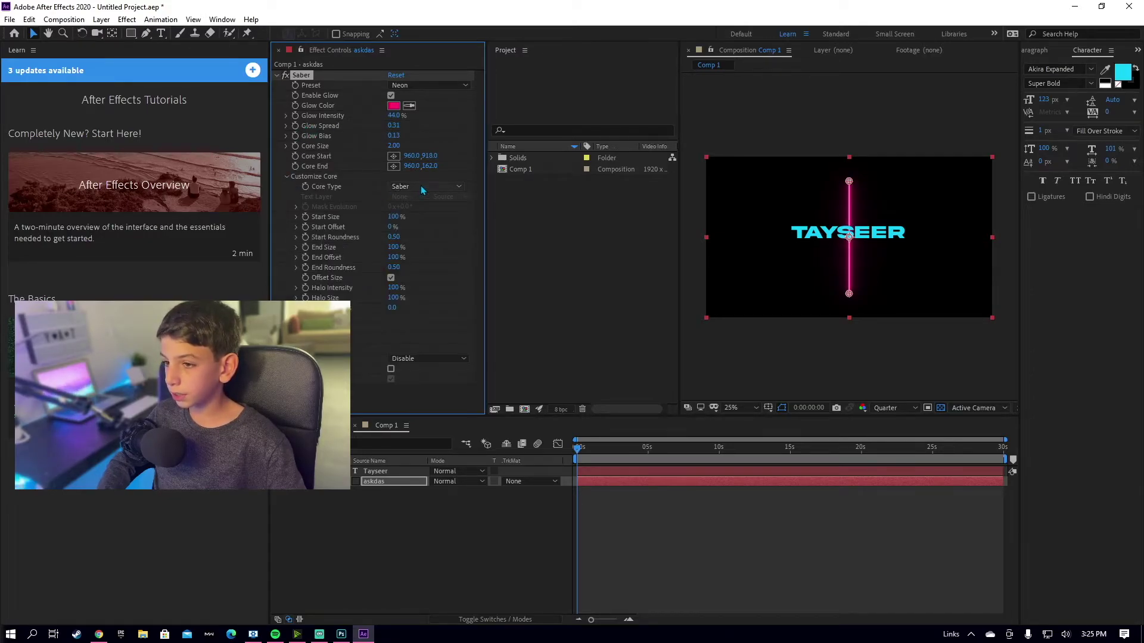
click(454, 187)
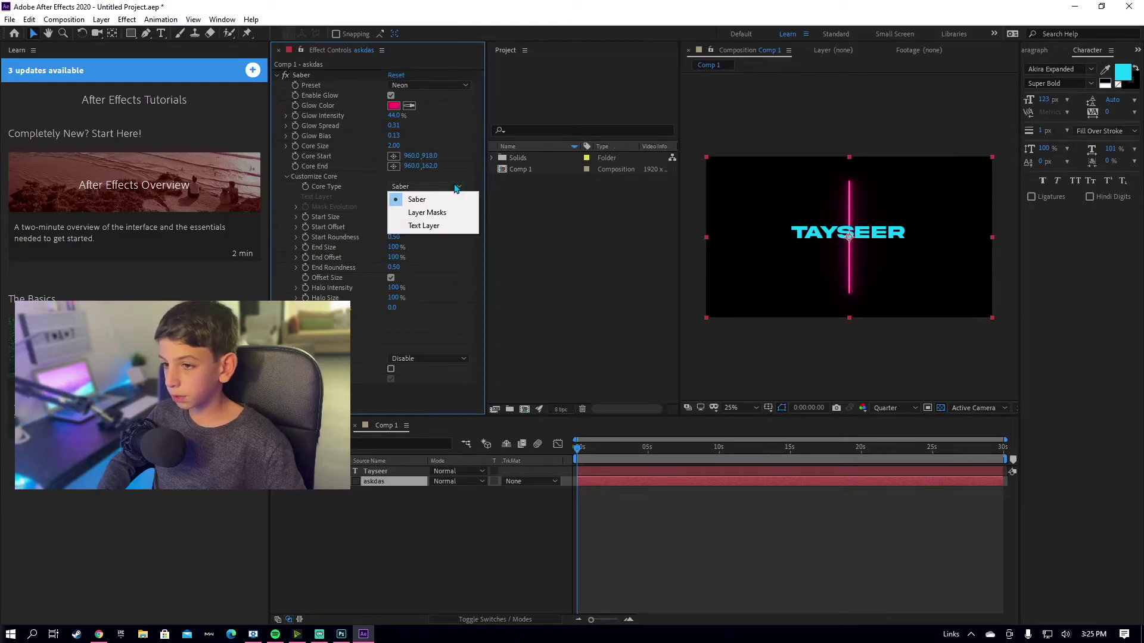
click(438, 224)
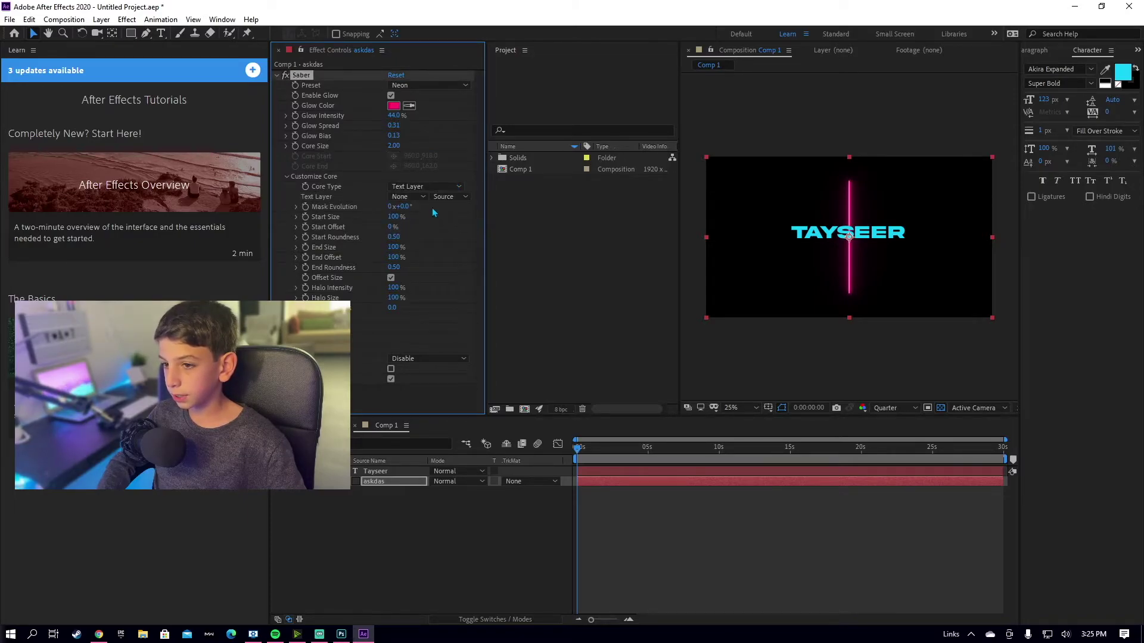
click(426, 202)
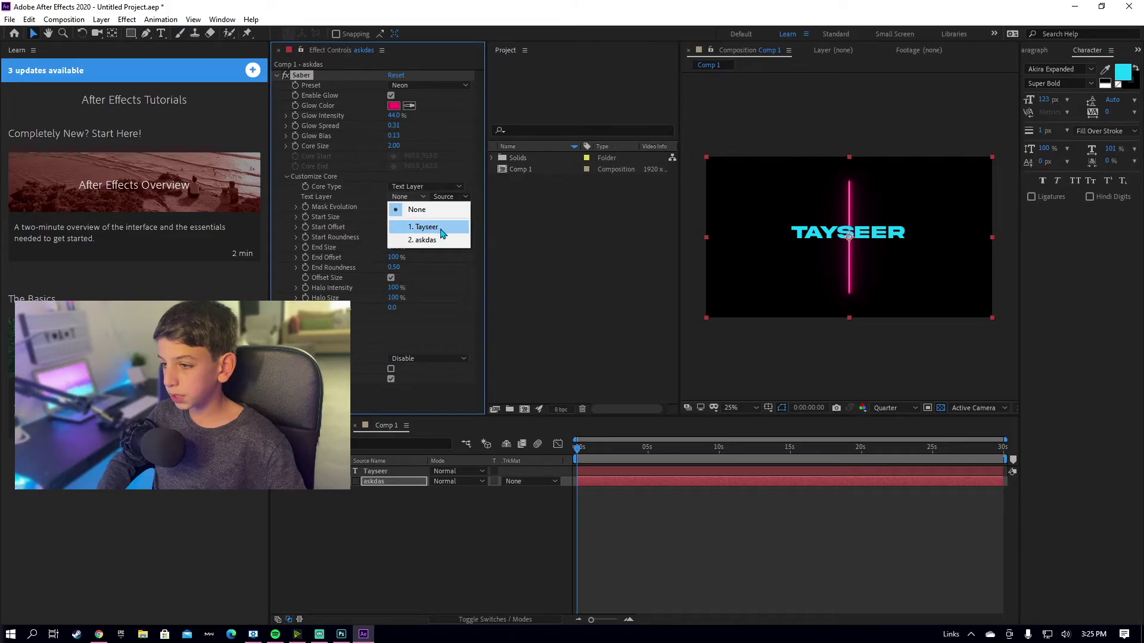
click(427, 227)
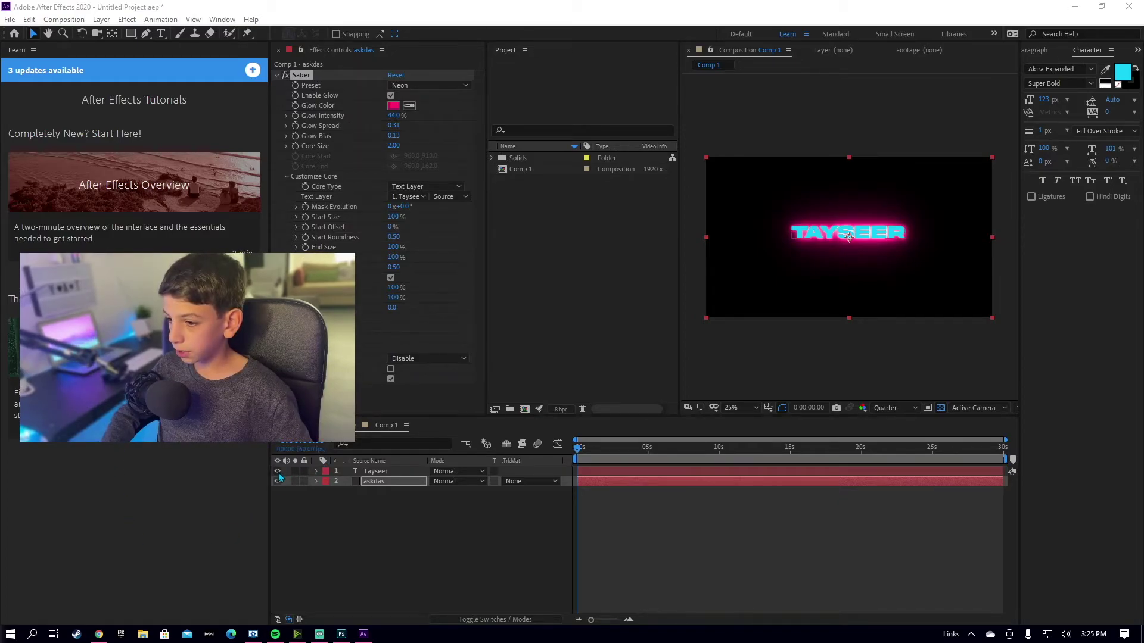
- Hide the original text layer and set Saber's glow intensity to 18%
click(277, 471)
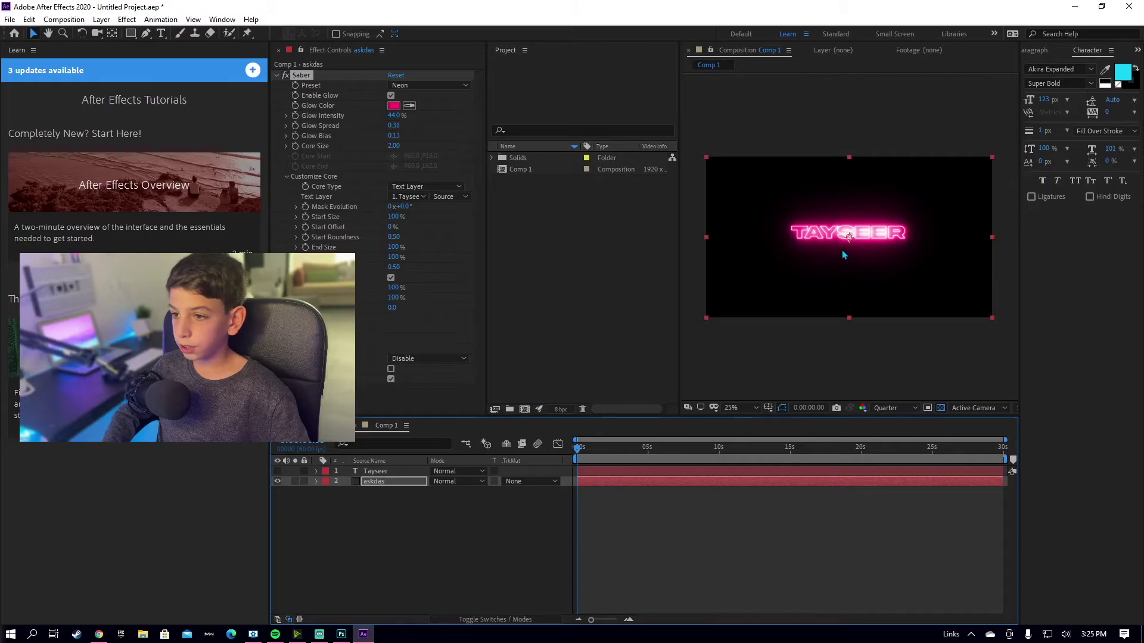
drag(391, 118, 377, 116)
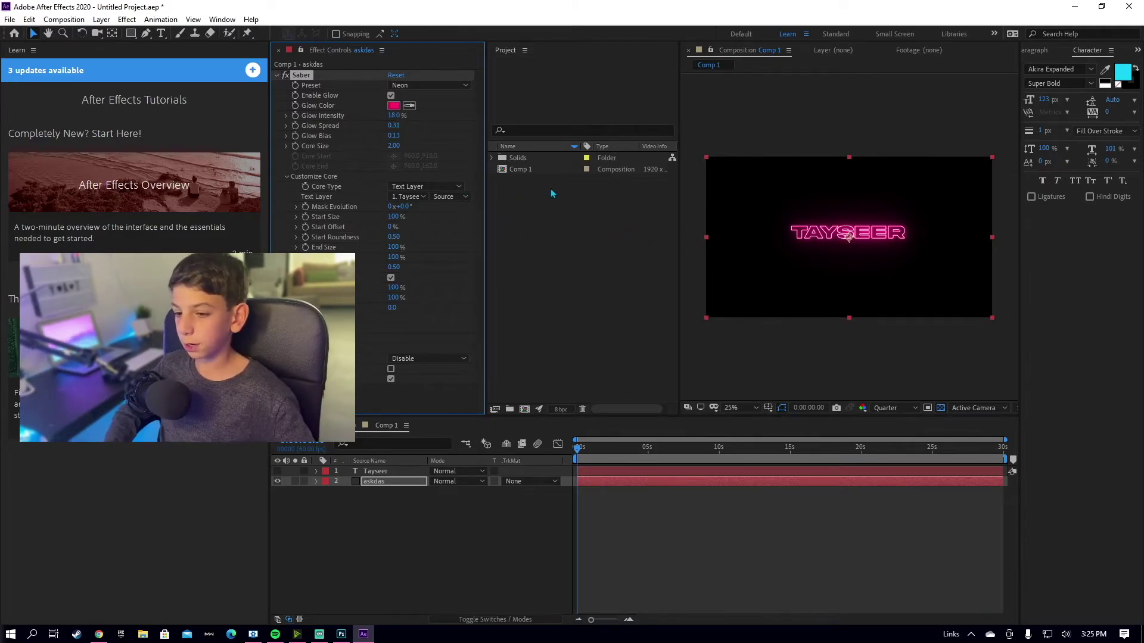
key(space)
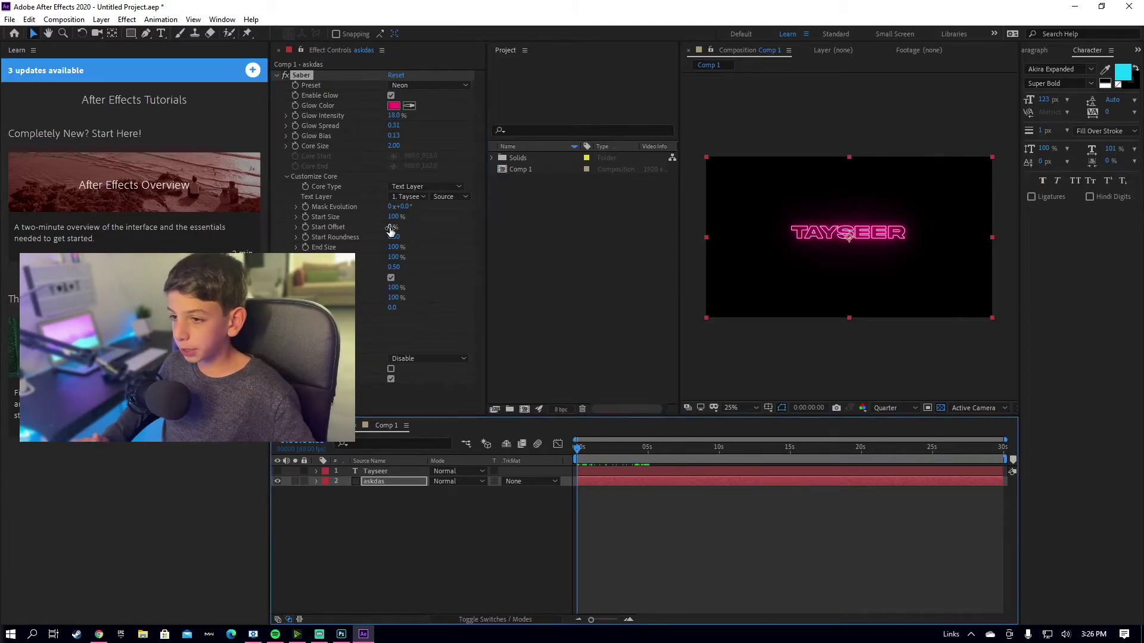
- Keyframe Saber's Start Offset from 100% at the start of the composition to 0% at 0:00:05:04
click(322, 237)
click(308, 235)
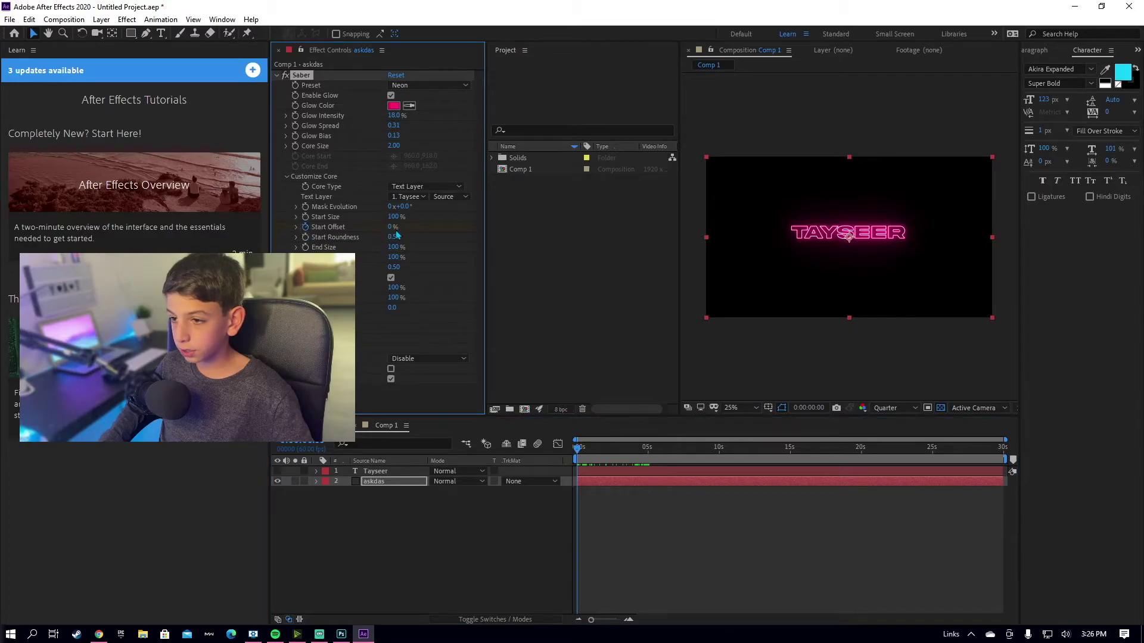
drag(393, 227, 520, 232)
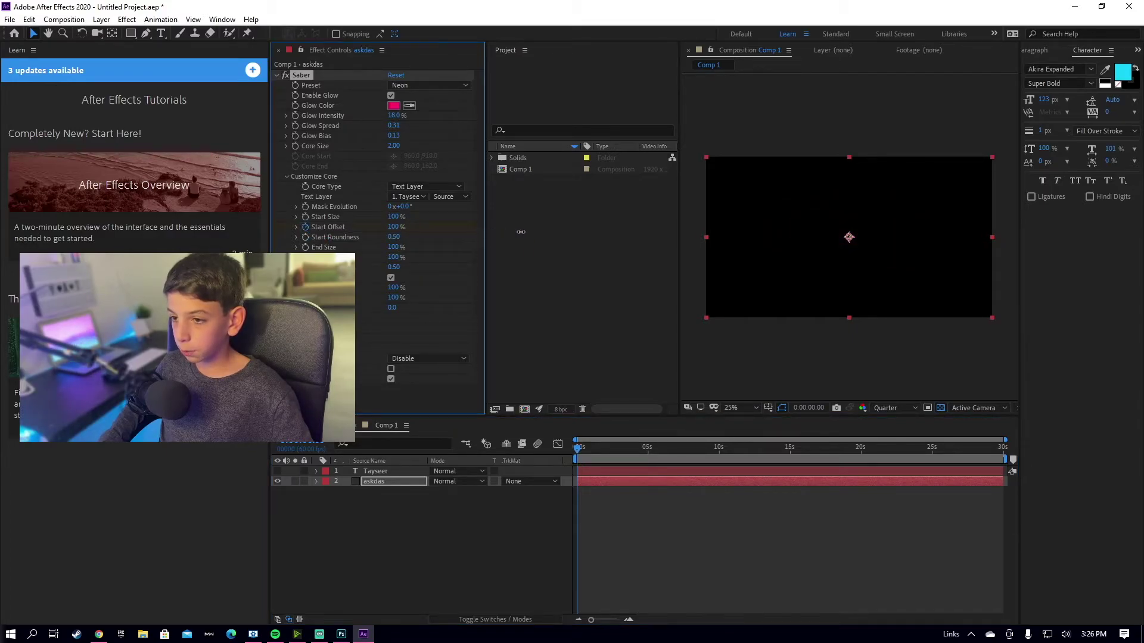
drag(583, 451, 651, 439)
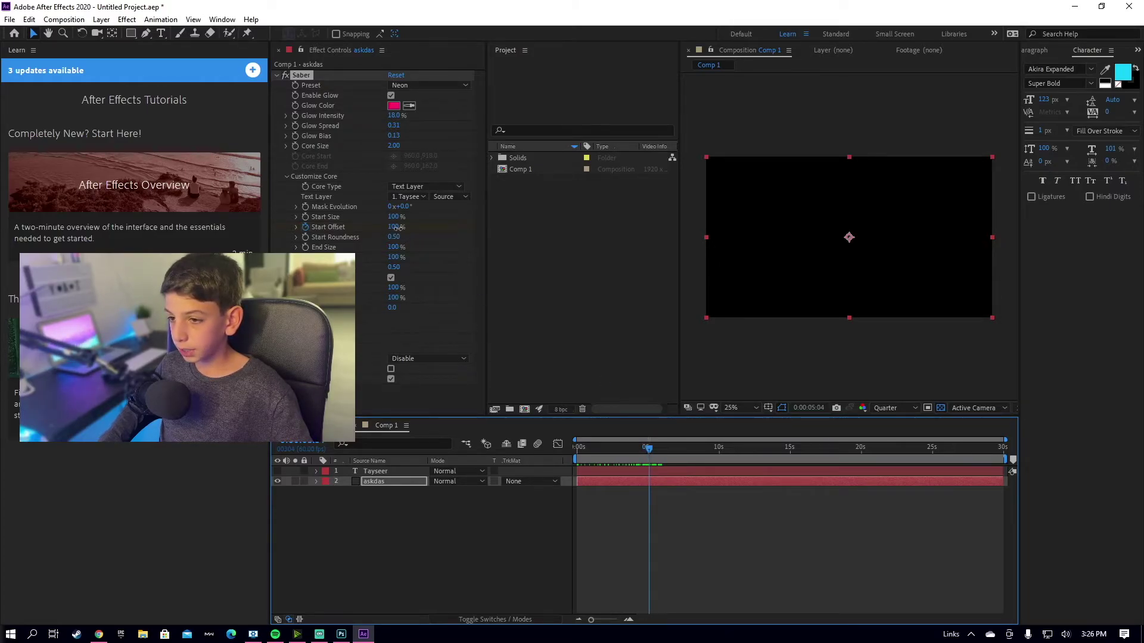
drag(397, 229, 326, 235)
- Preview the neon text reveal animation from the start of the composition
drag(649, 448, 530, 444)
key(space)
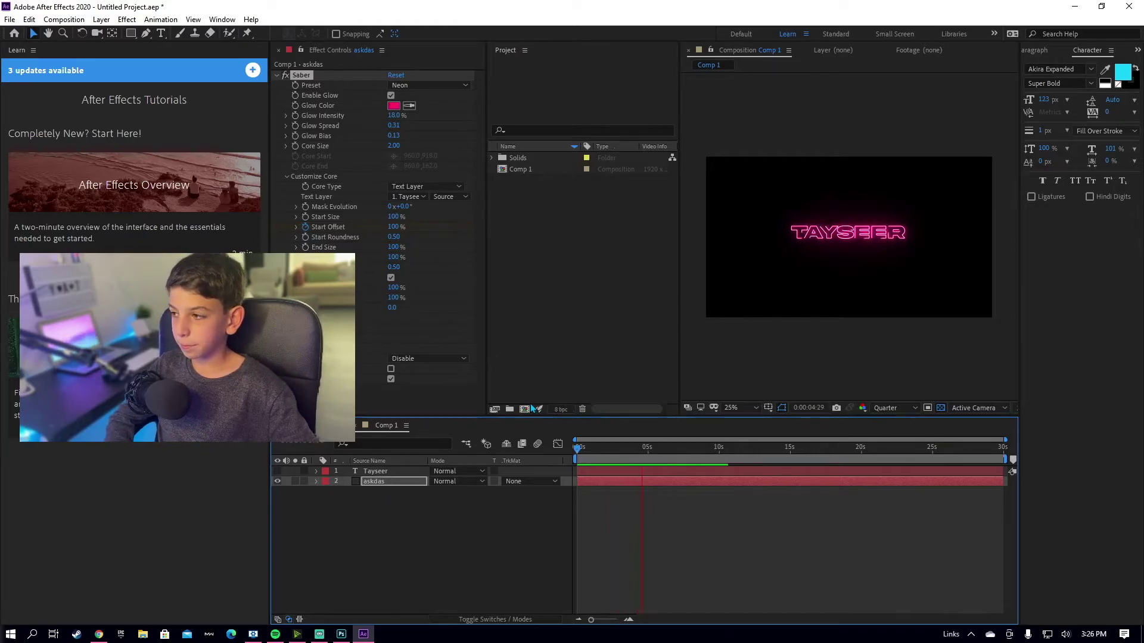
key(space)
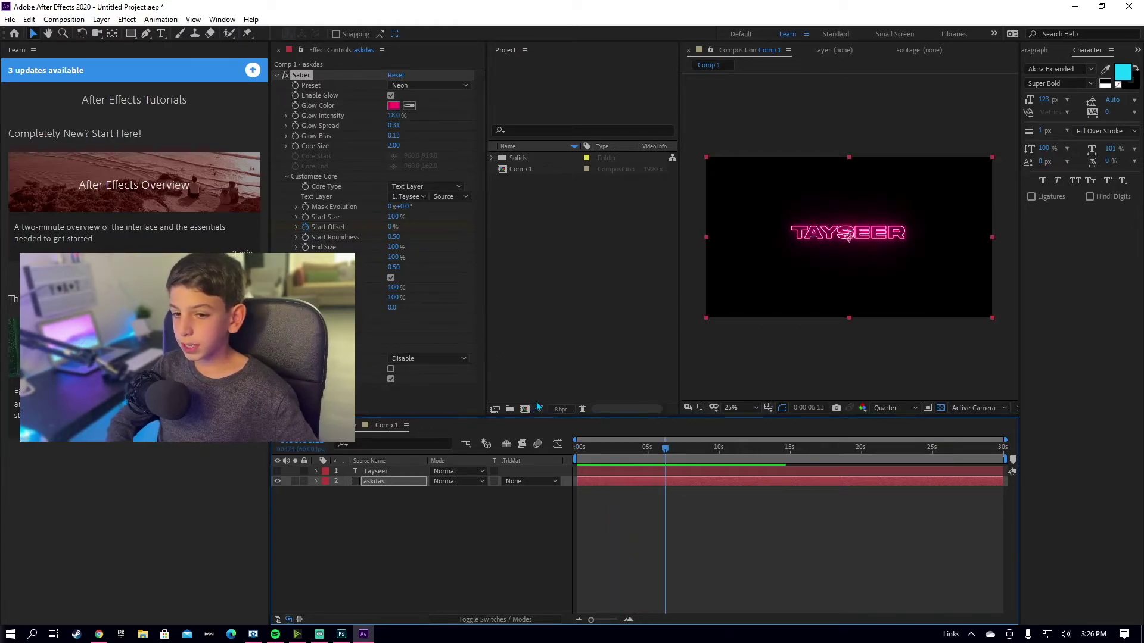
- Choose Quarter as the preview resolution and move the playhead to 0:00:07:53
click(914, 410)
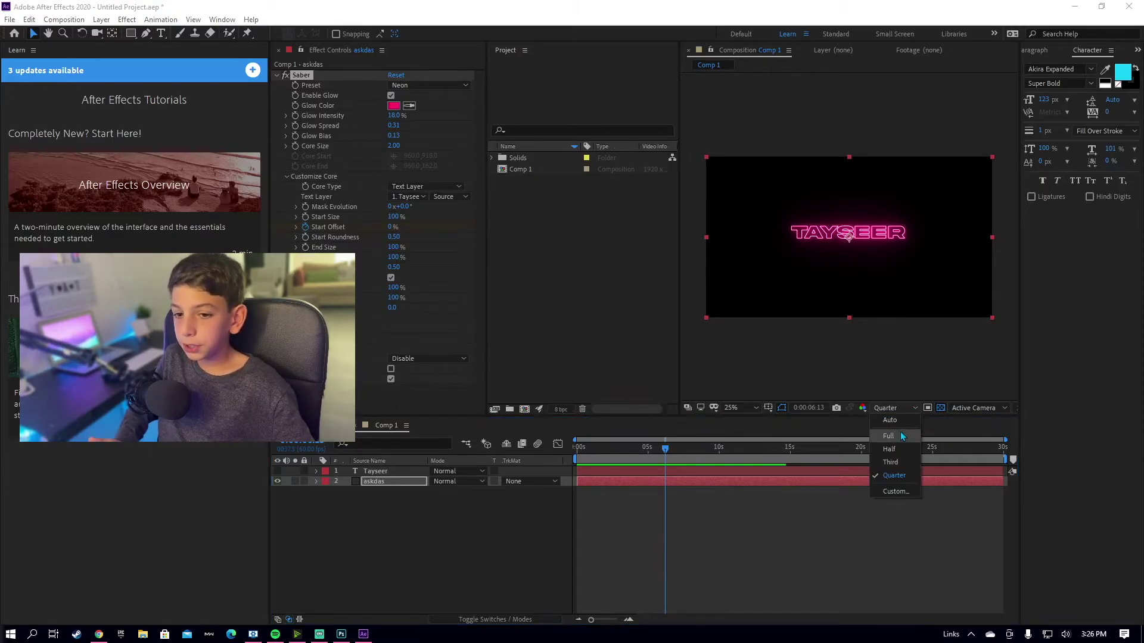
click(894, 477)
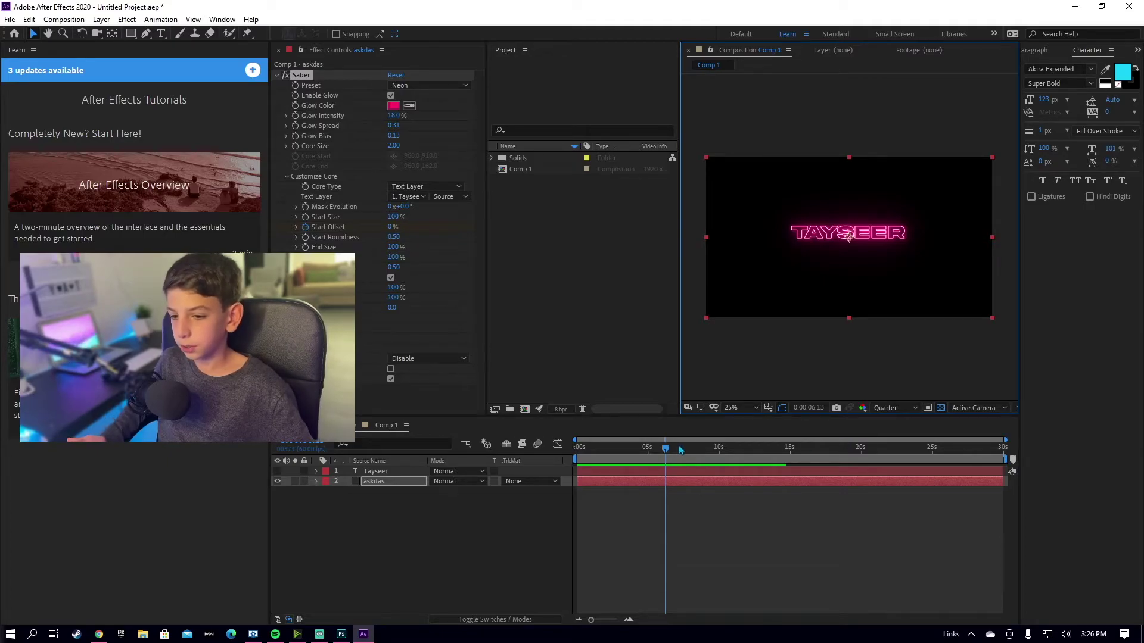
drag(665, 457, 689, 458)
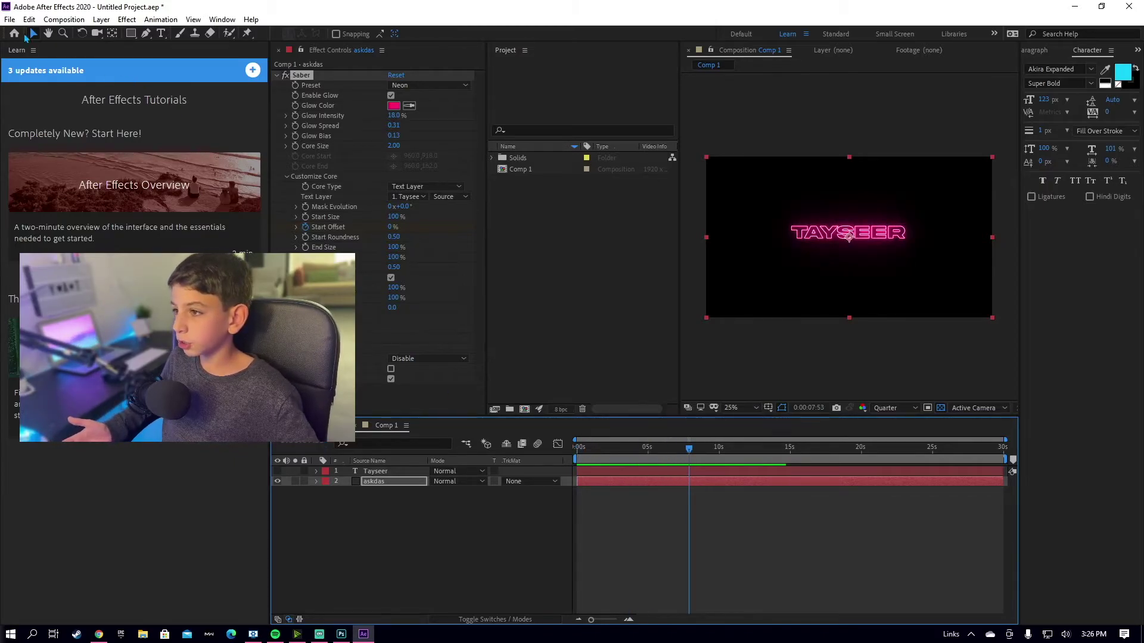
- Add the neon text composition to the render queue for export
click(10, 19)
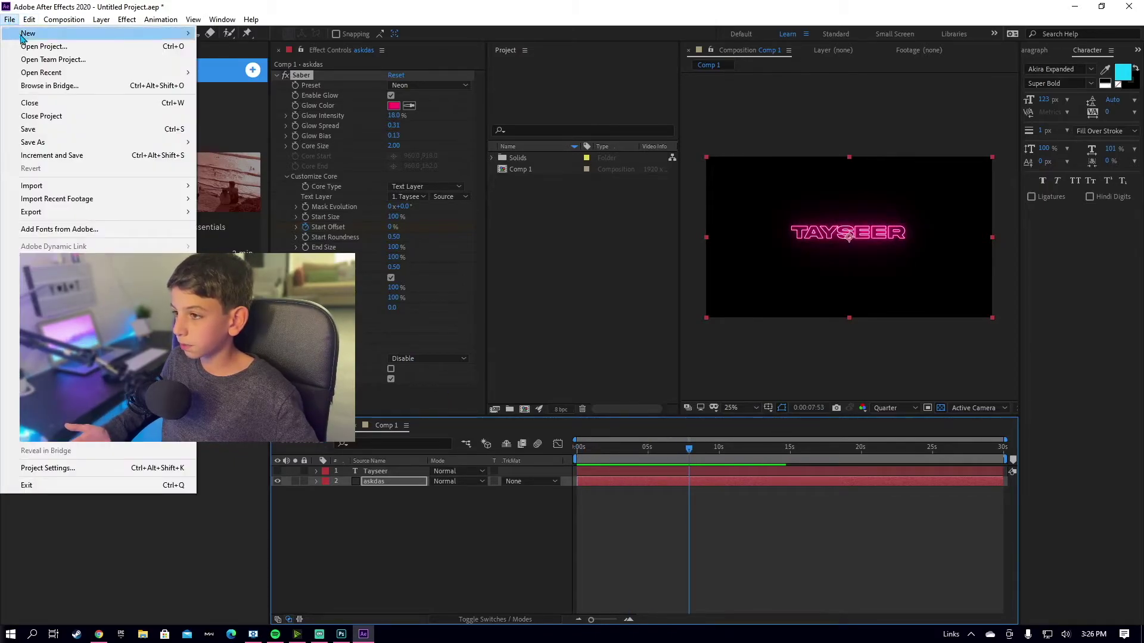
mouse_move(80, 213)
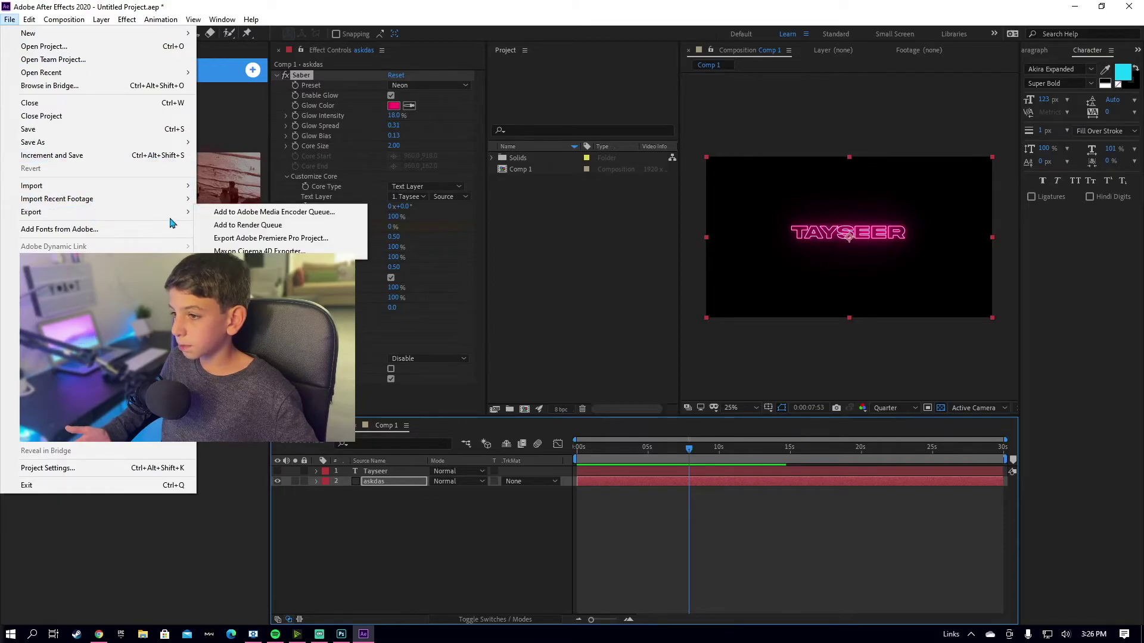
click(228, 226)
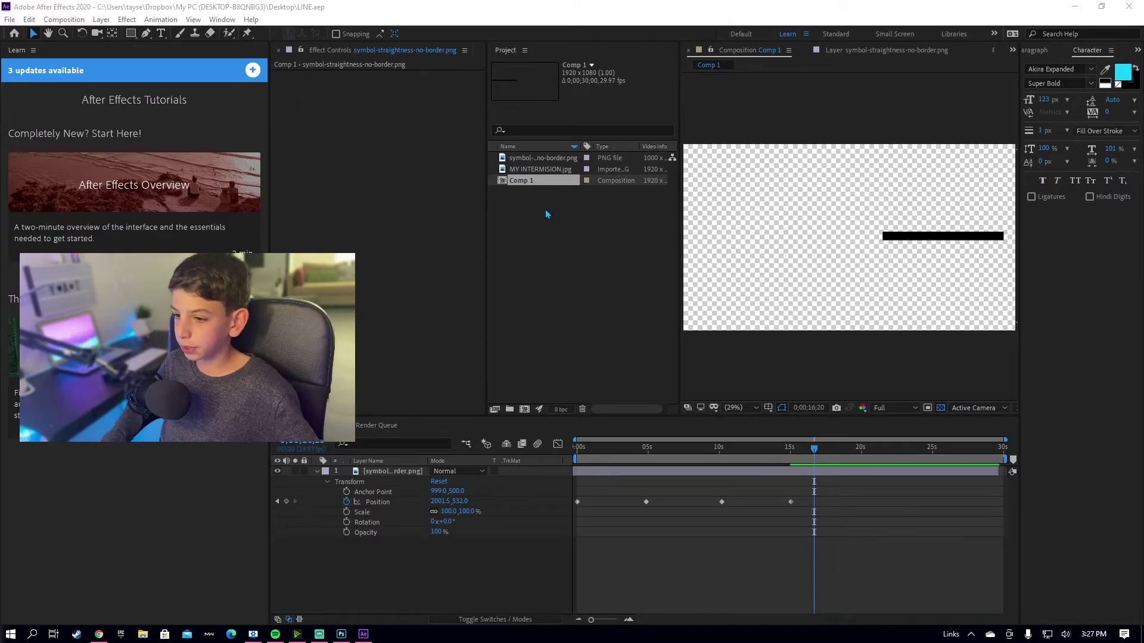
- Examine the line layer's four Position keyframes by moving through the timeline from the start to about 15 seconds
click(404, 473)
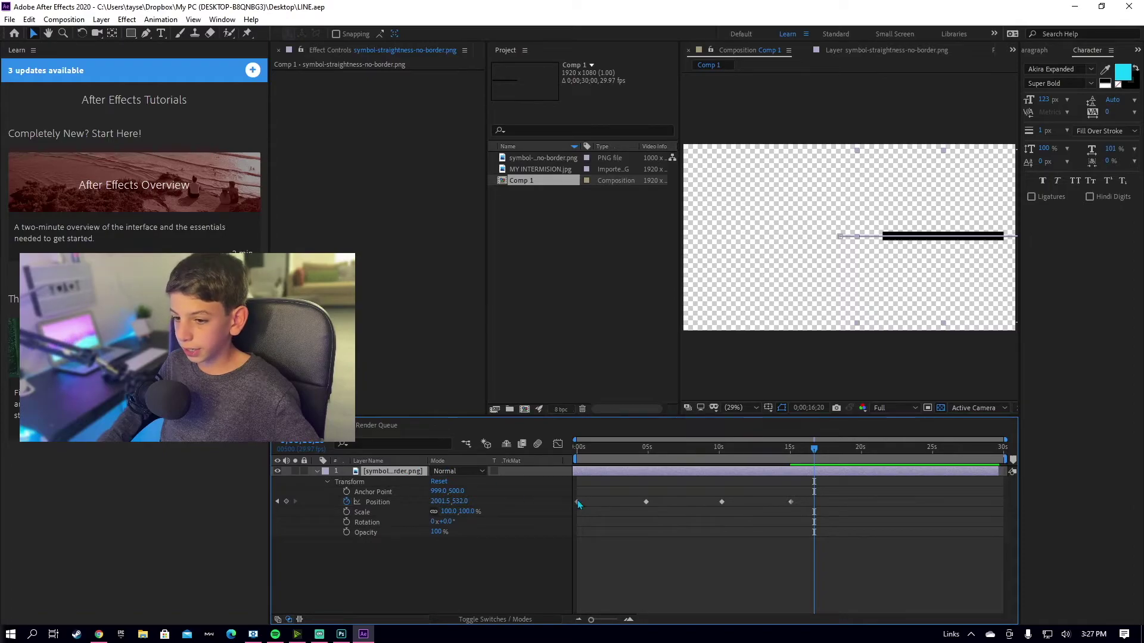
drag(815, 451, 526, 458)
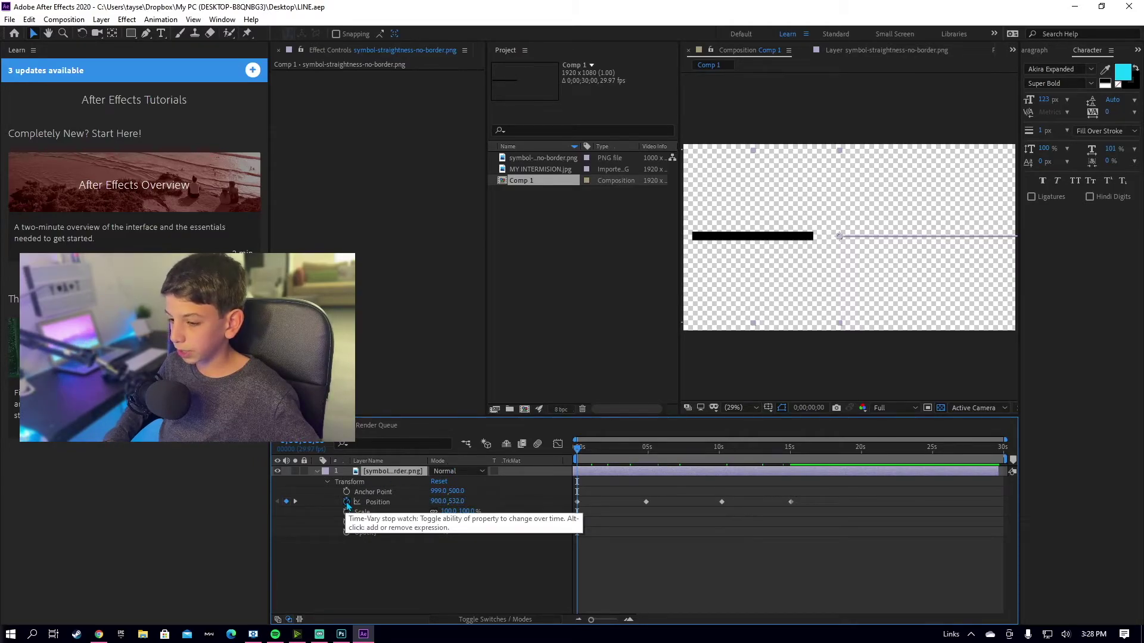
mouse_move(578, 457)
mouse_down()
mouse_move(650, 457)
mouse_move(562, 464)
mouse_up()
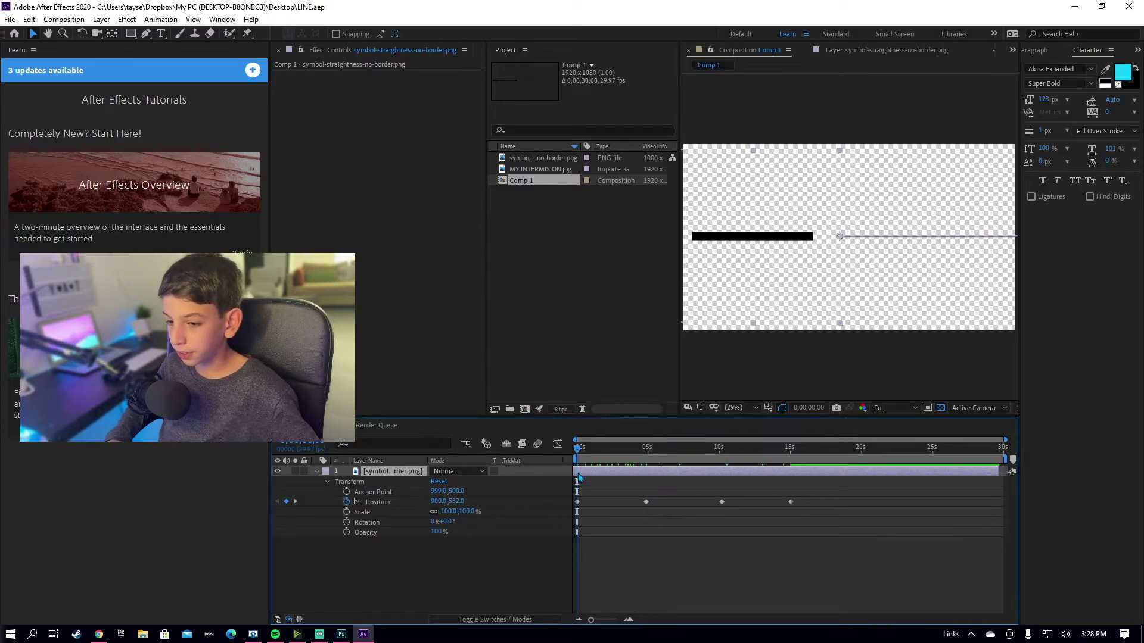
drag(579, 456, 647, 456)
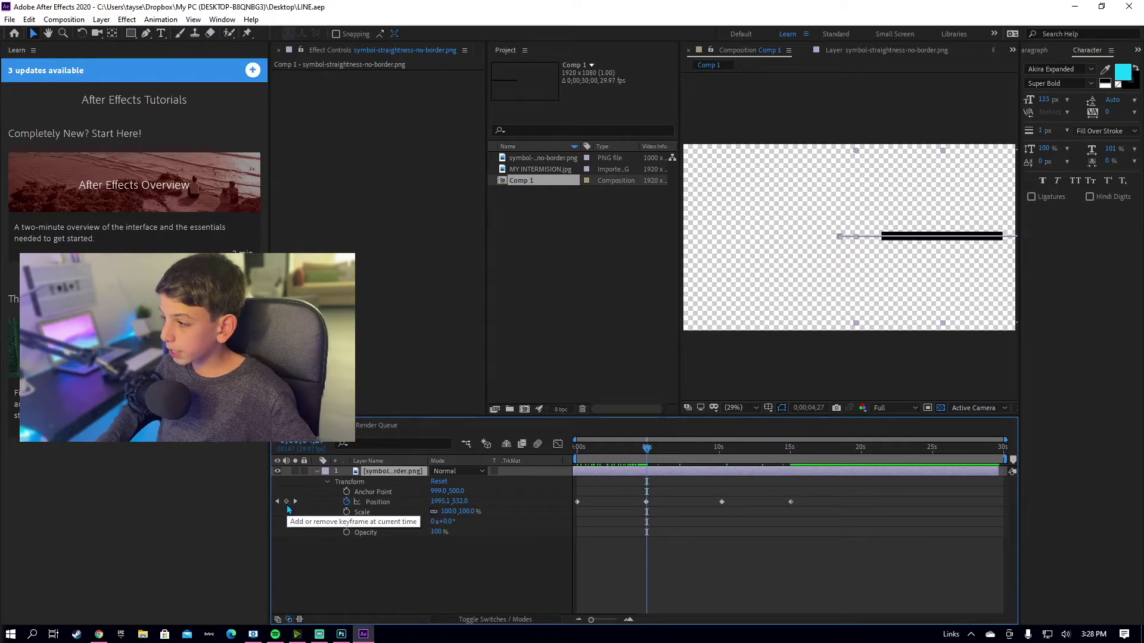
drag(460, 502, 479, 504)
drag(648, 453, 725, 458)
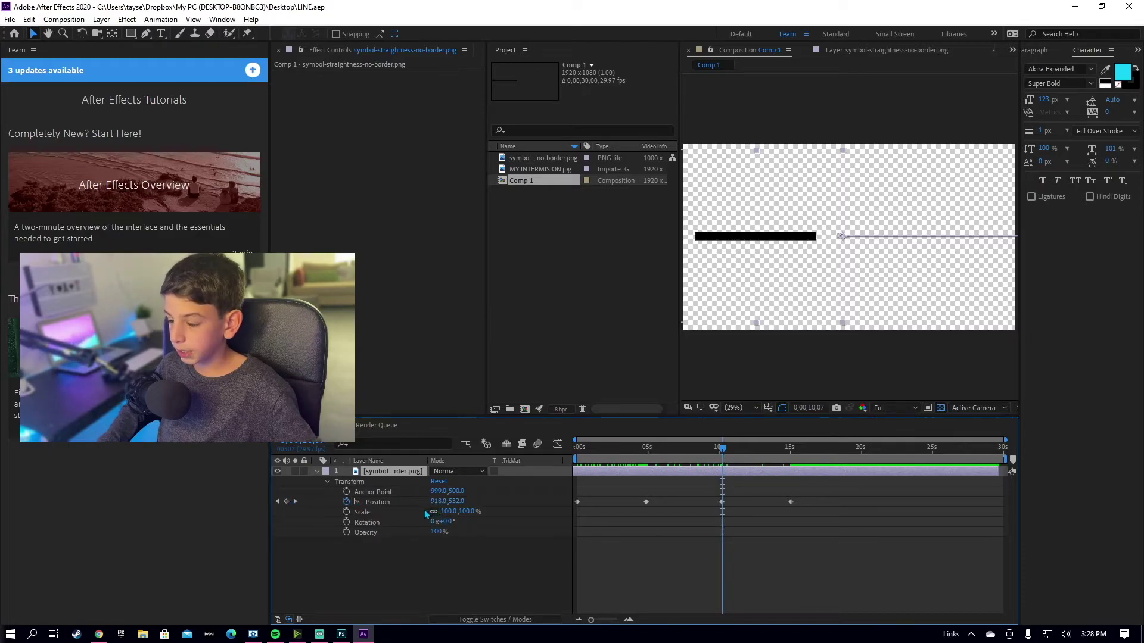
drag(722, 454, 793, 454)
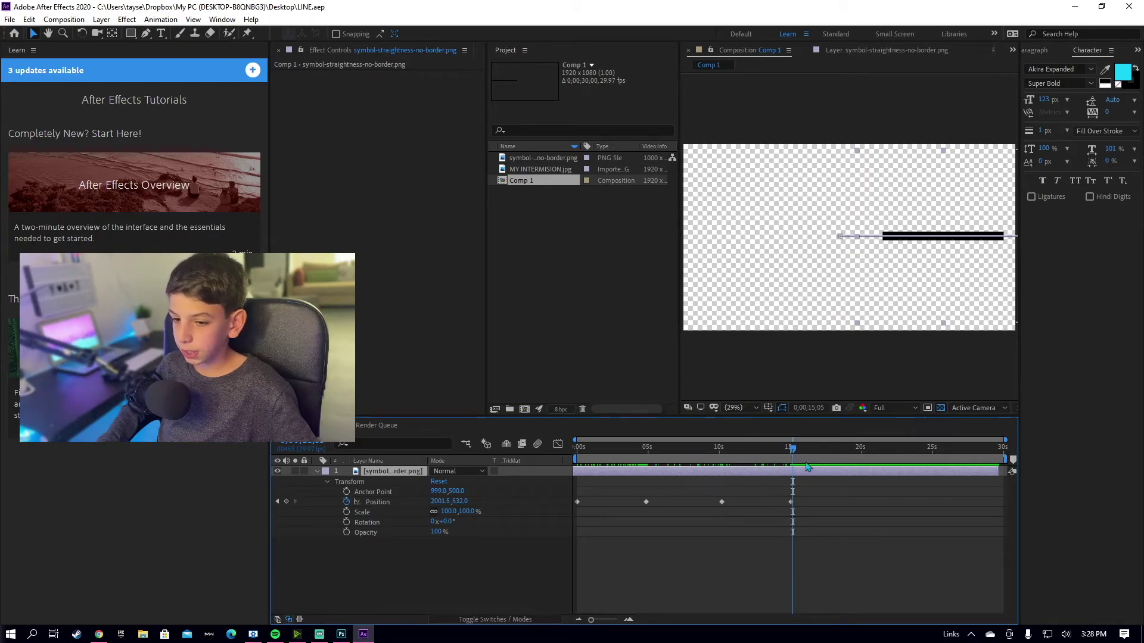
- Preview the moving line animation from the start of the composition
drag(797, 454, 536, 421)
key(space)
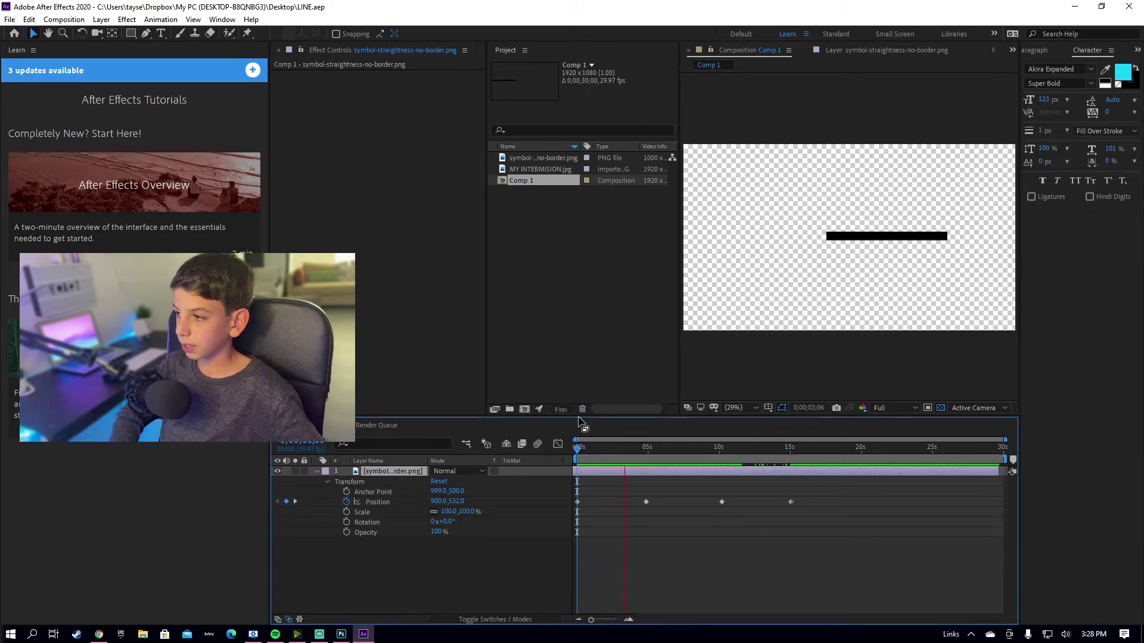
key(space)
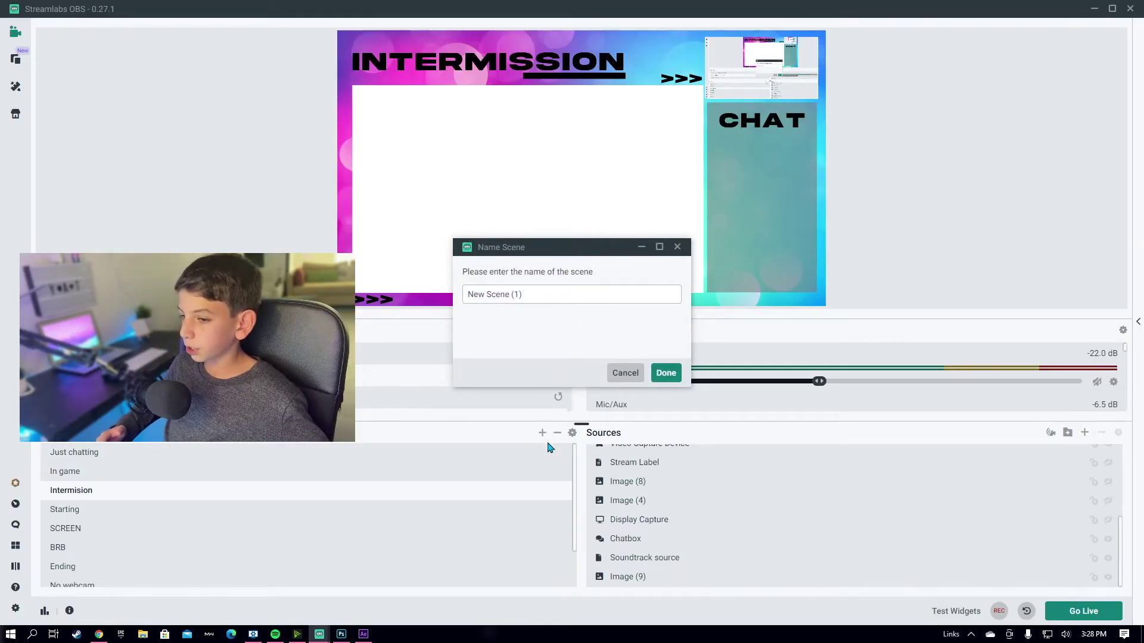
- In Streamlabs OBS, name the new scene Intermission and create it
drag(539, 293, 357, 274)
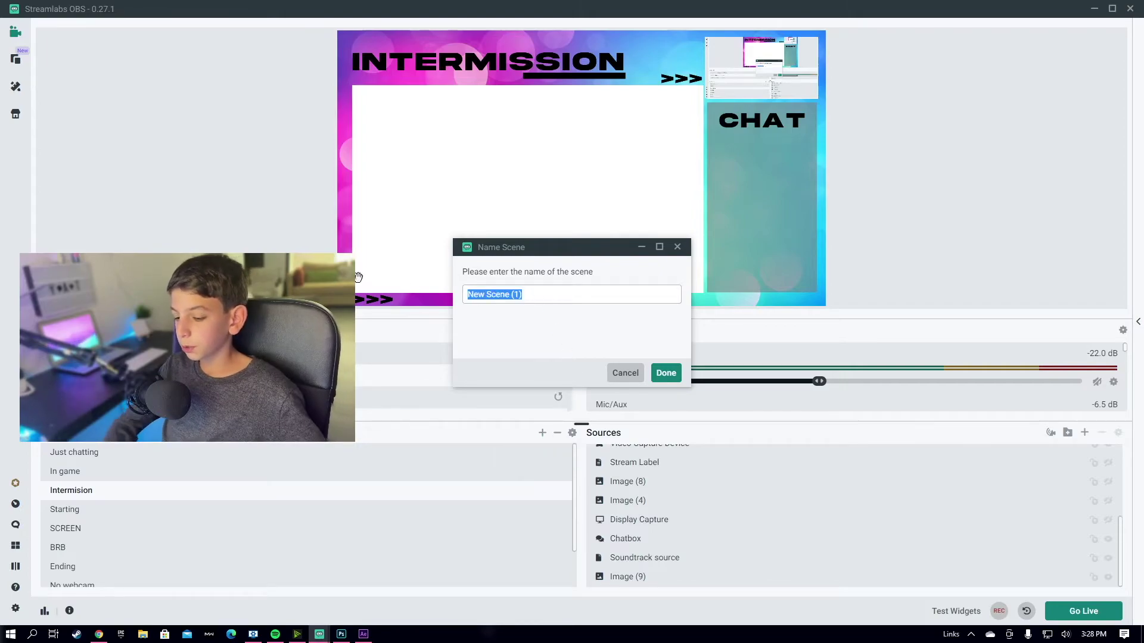
text(Intermission)
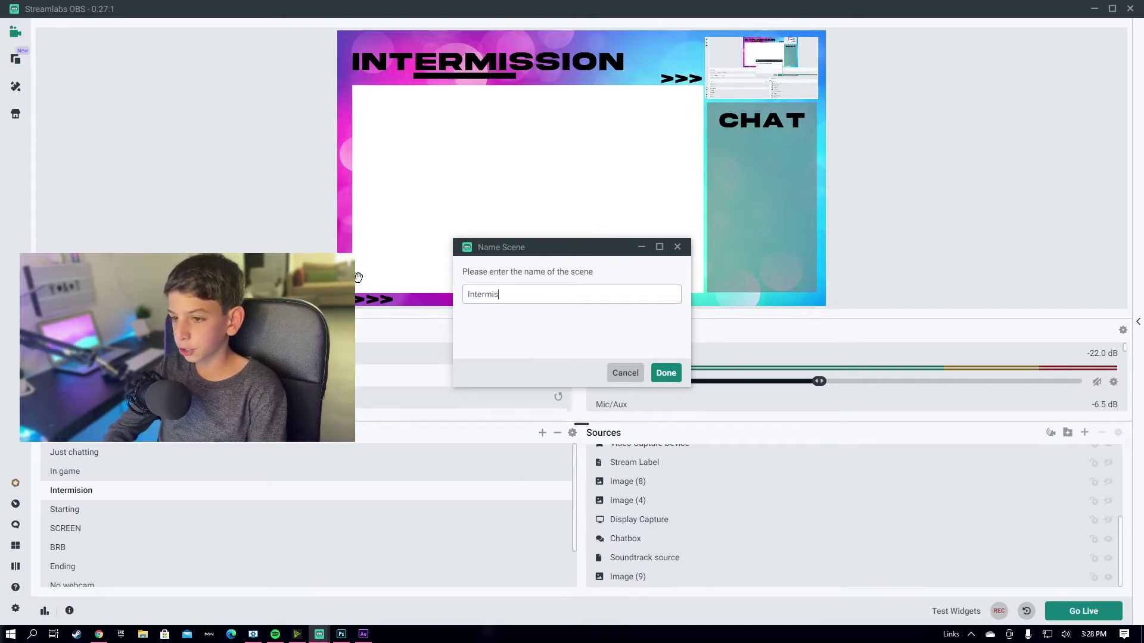
click(666, 373)
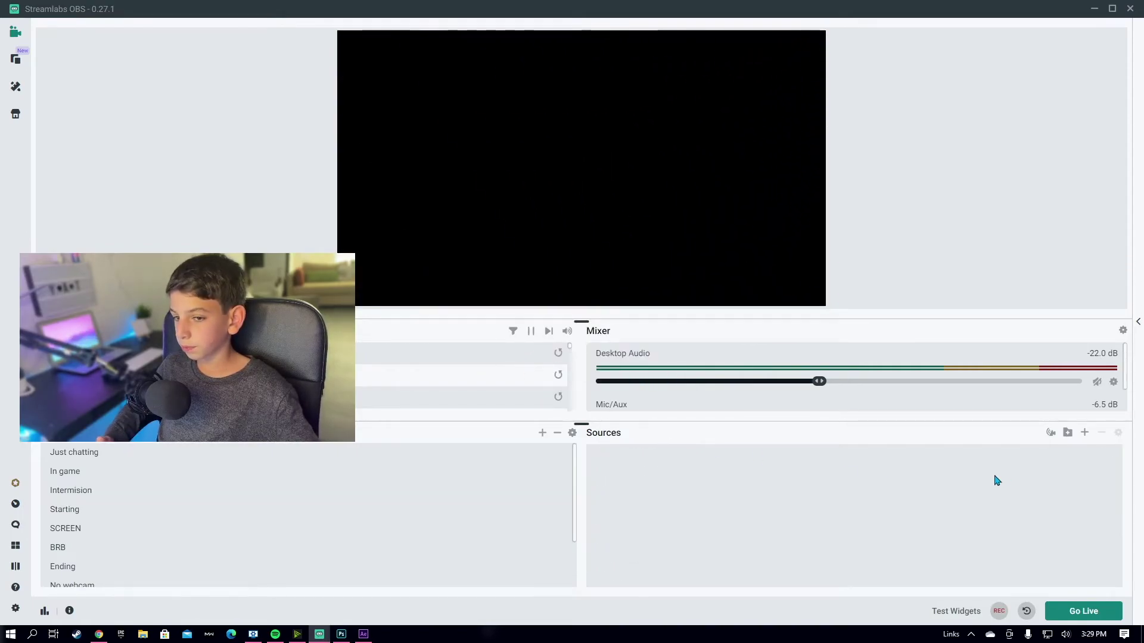
- Add a new Image source to the empty scene instead of reusing an existing one
click(1085, 434)
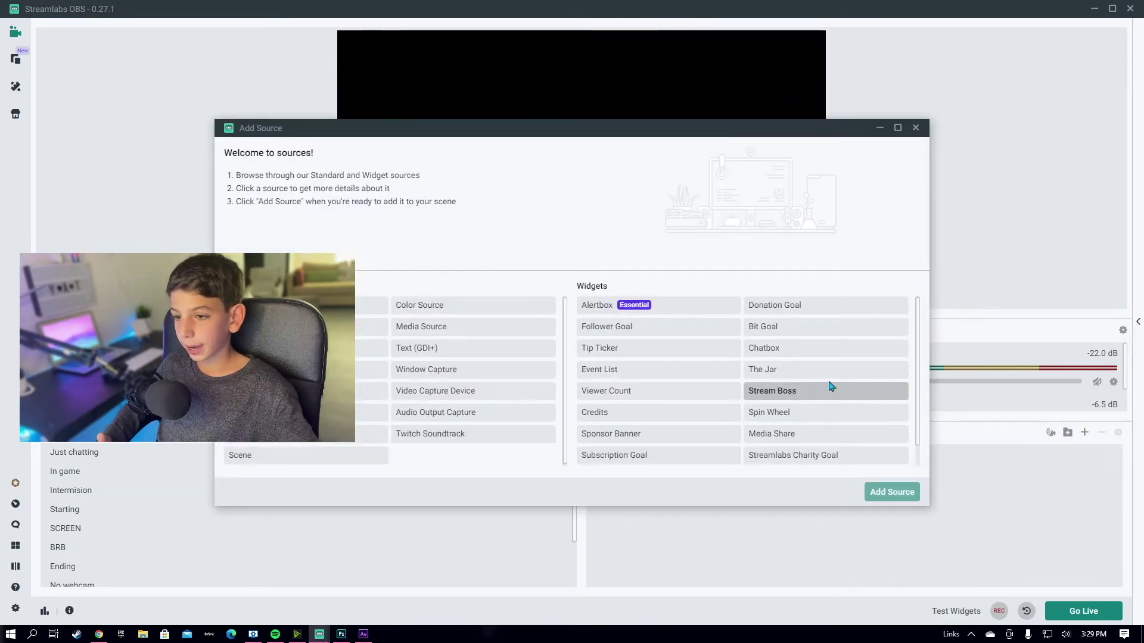
click(370, 305)
click(881, 495)
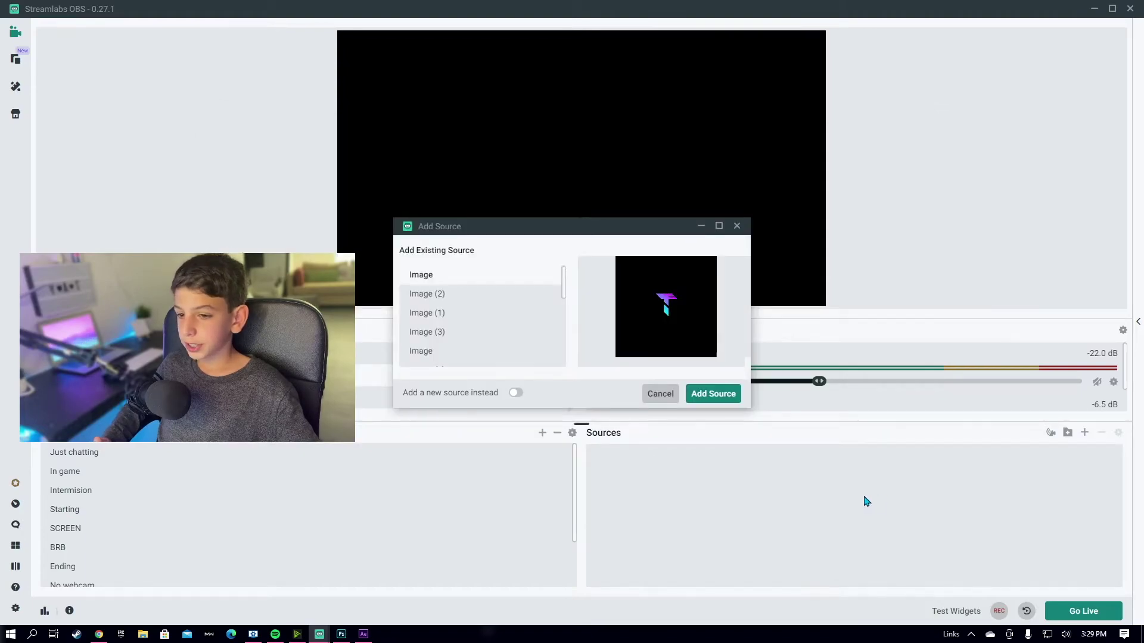
click(515, 393)
click(691, 397)
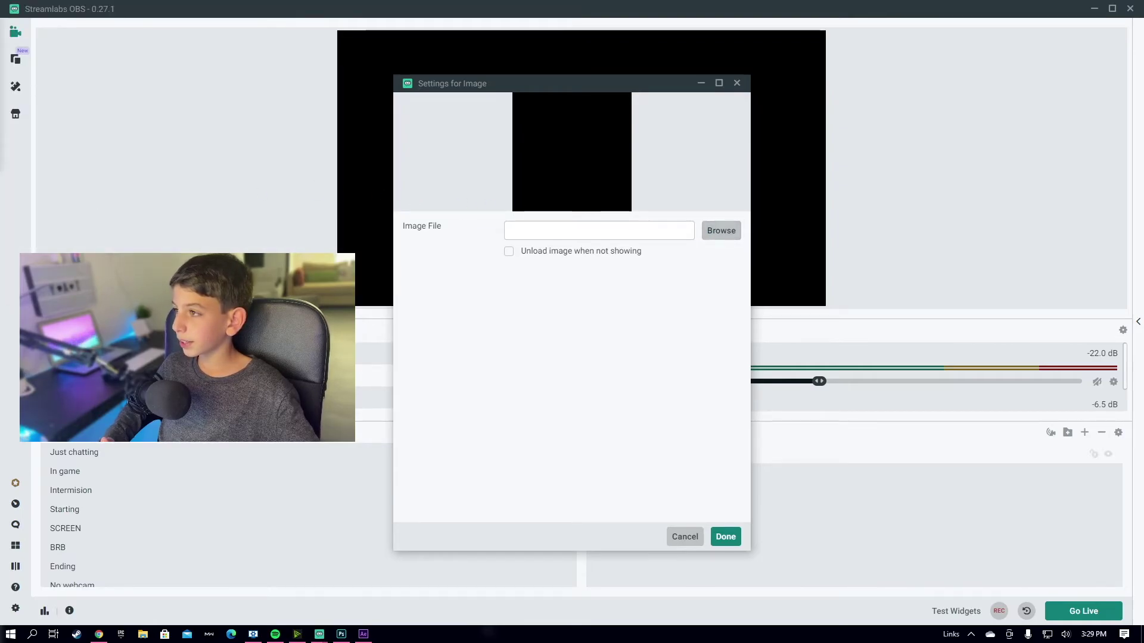
- Load the Intermission image from the Desktop into the image source and deselect it in the preview
scroll(565, 242, down, 10)
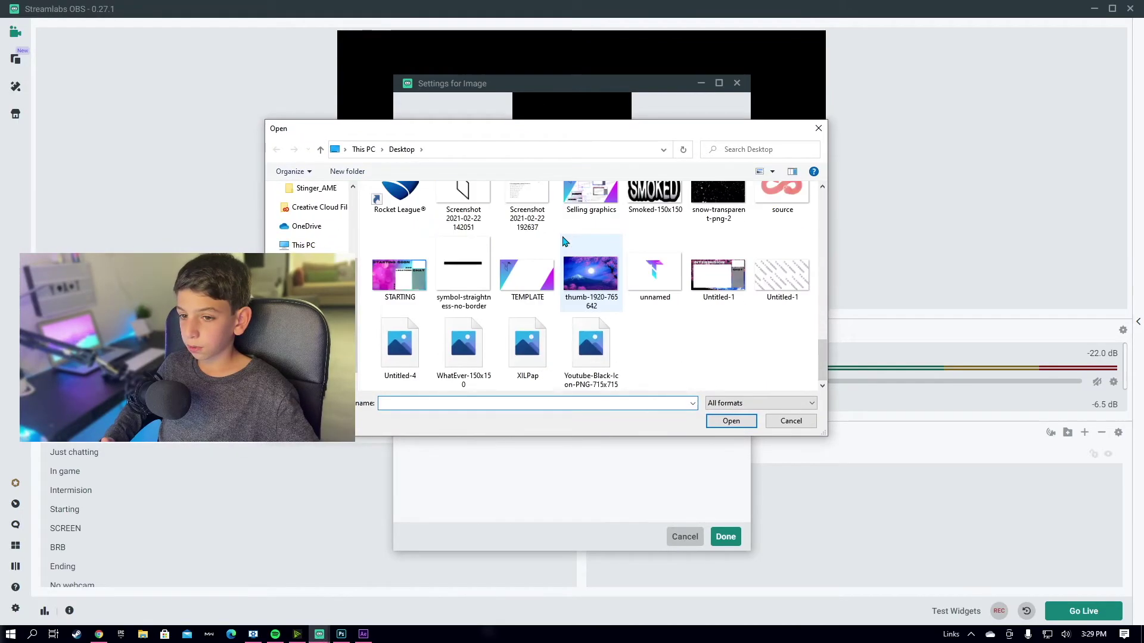
scroll(565, 241, up, 8)
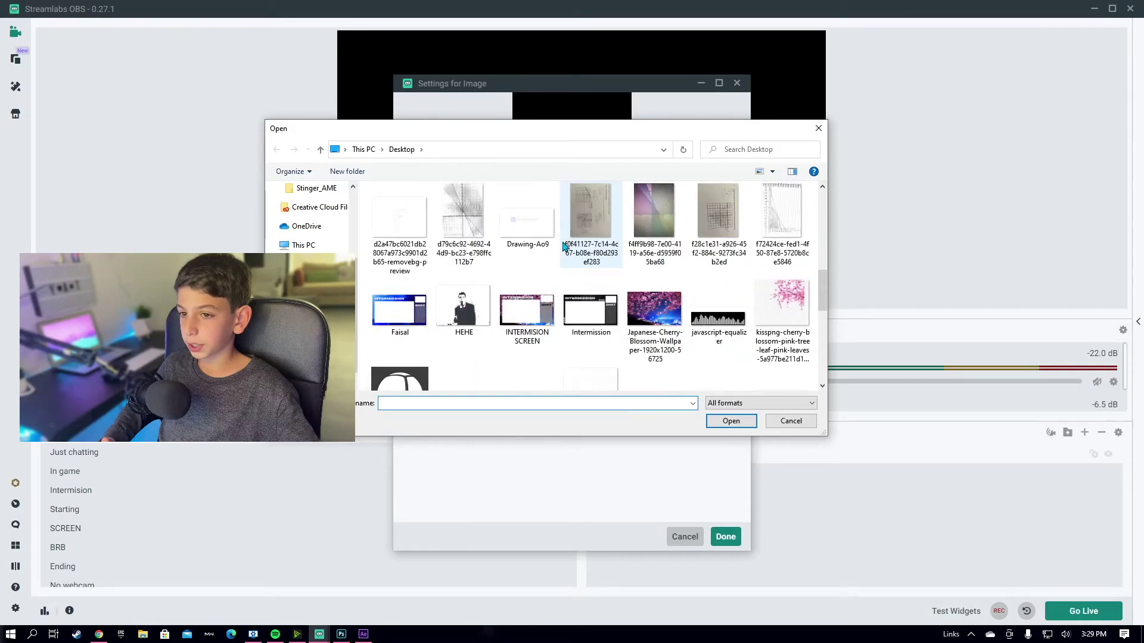
scroll(565, 245, down, 1)
scroll(596, 262, up, 1)
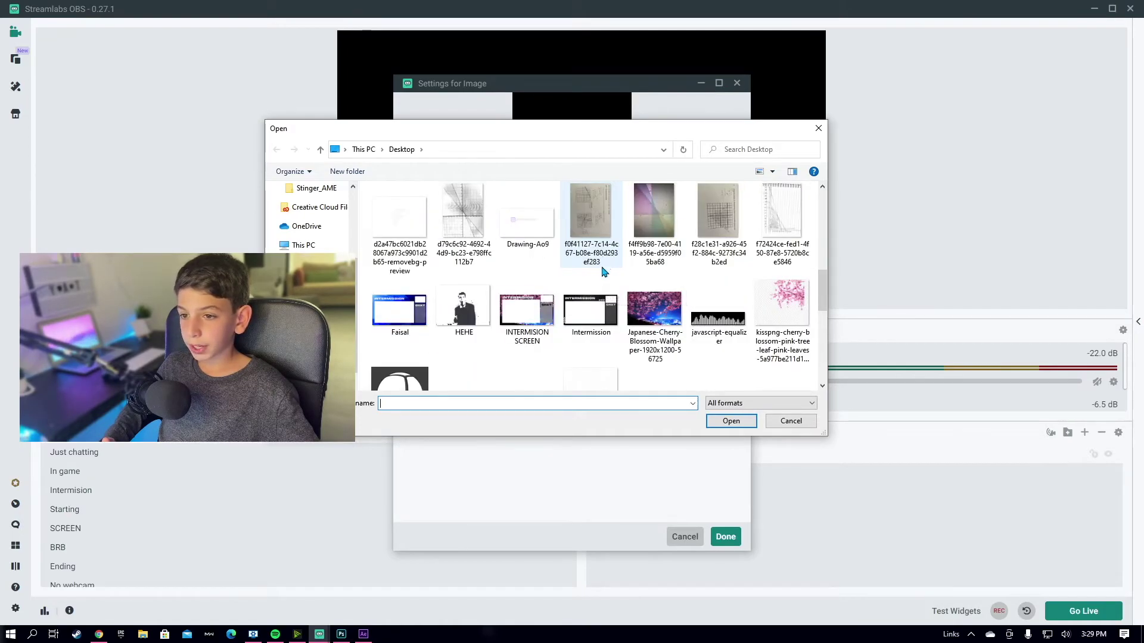
click(603, 307)
click(728, 421)
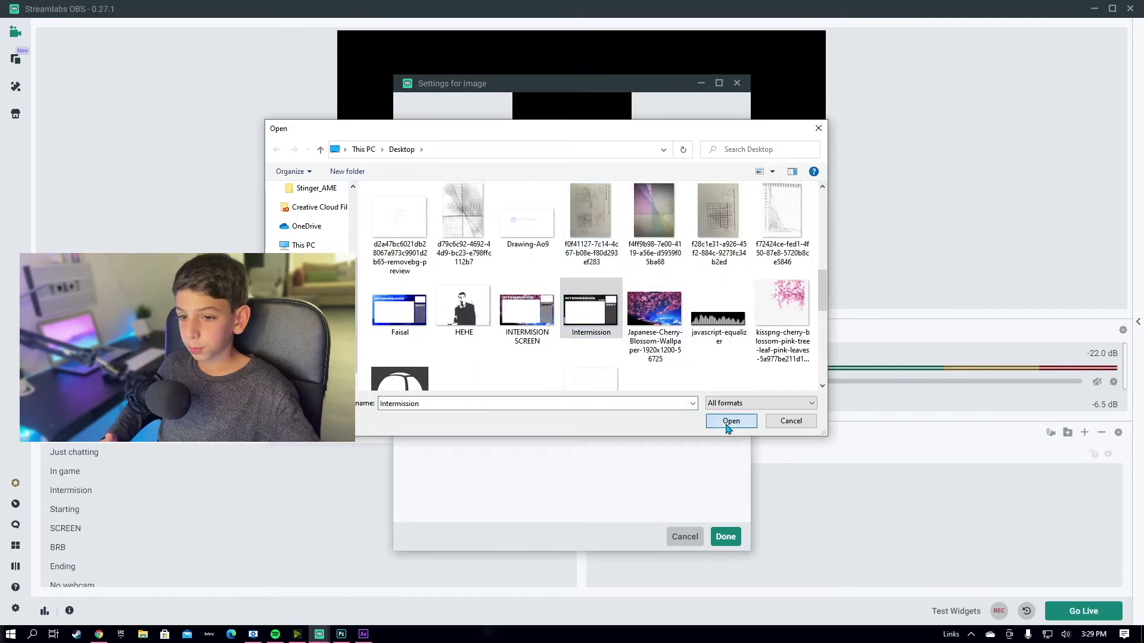
click(731, 539)
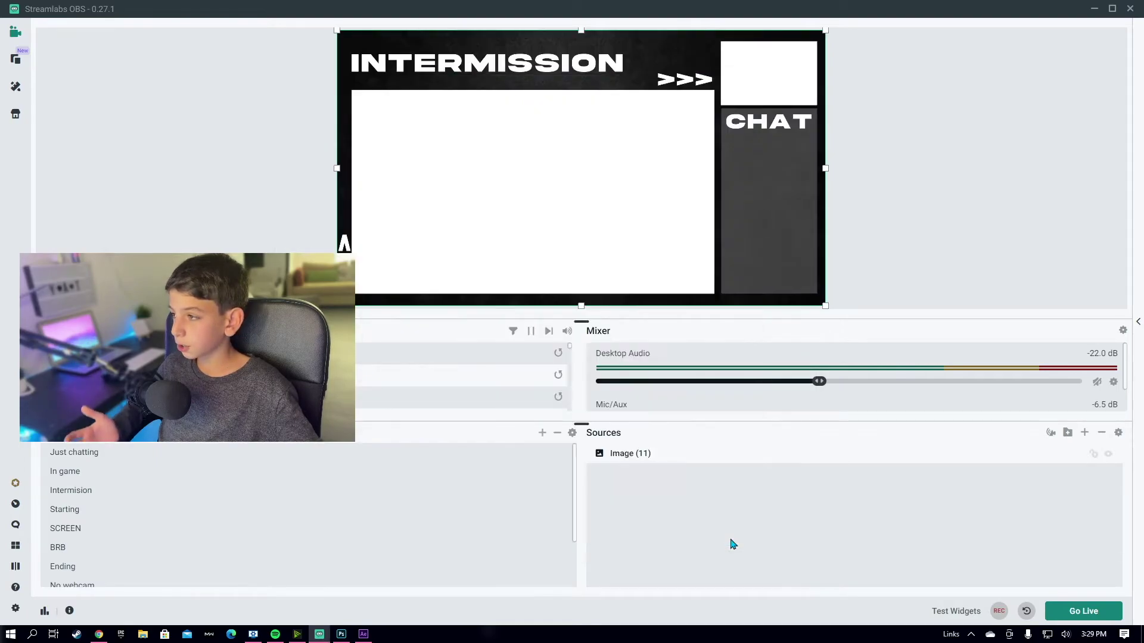
click(881, 236)
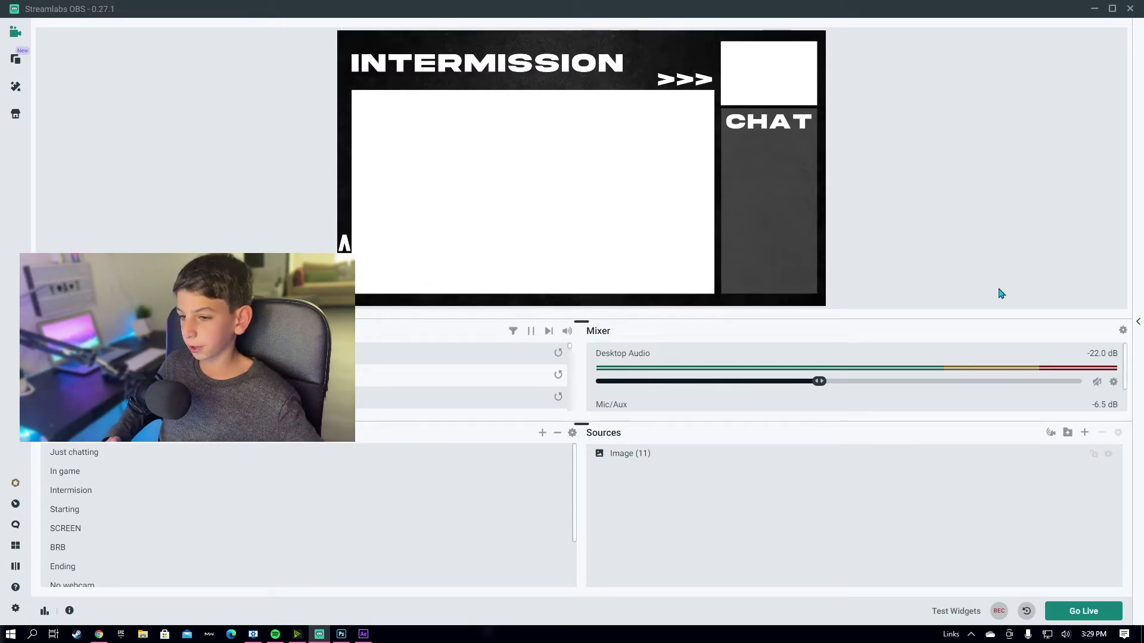
- Add a new Media Source to the scene instead of reusing an existing one
click(1083, 433)
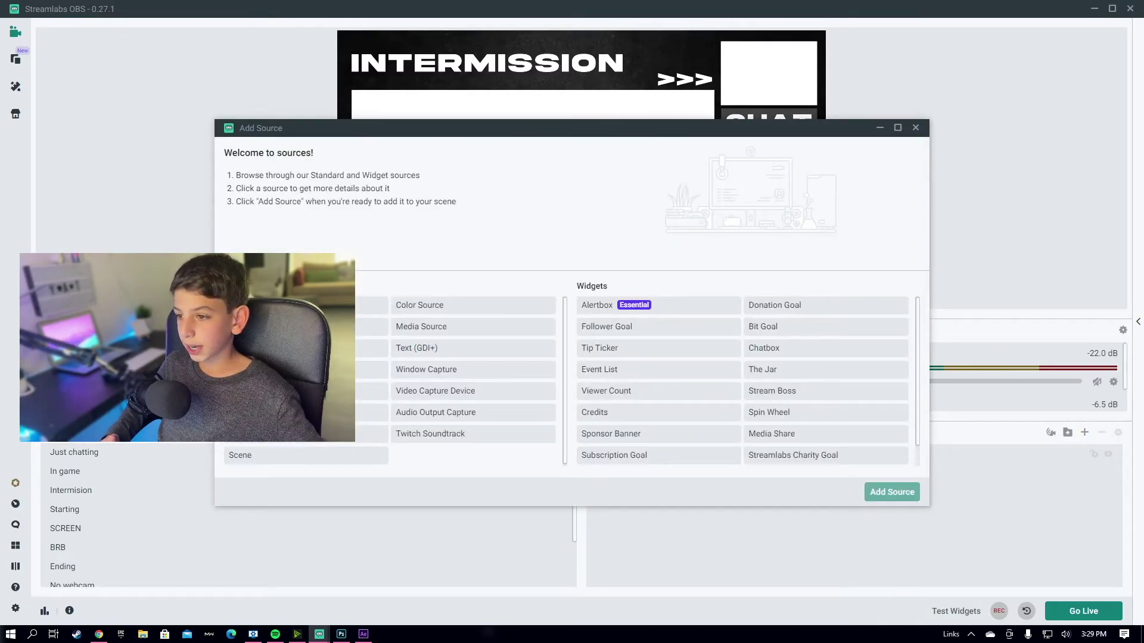
click(449, 327)
click(884, 493)
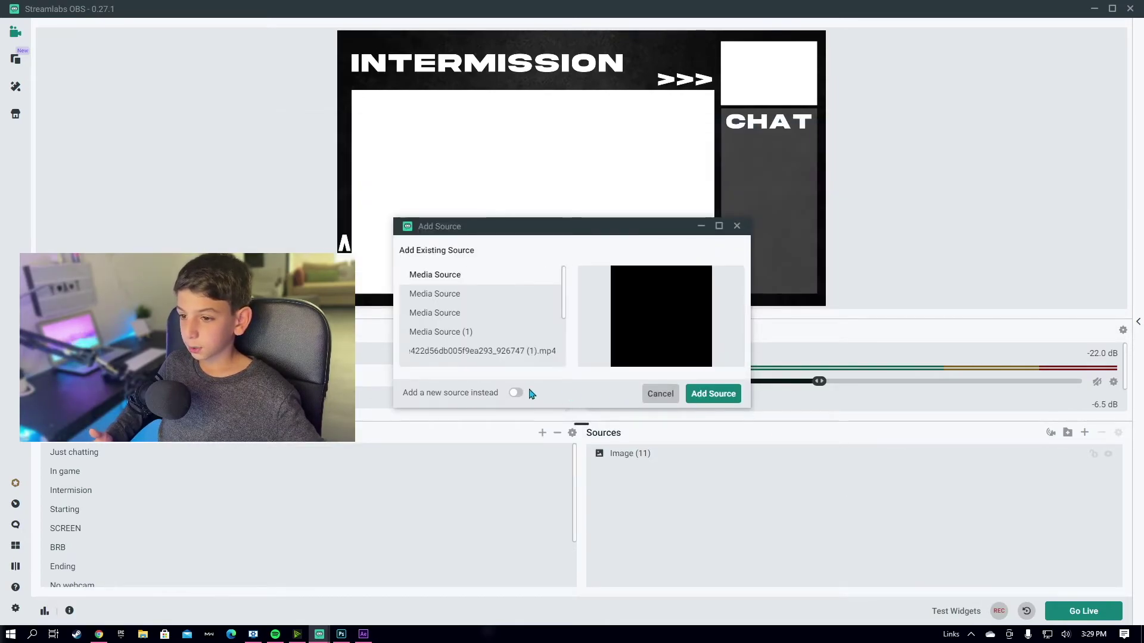
click(515, 394)
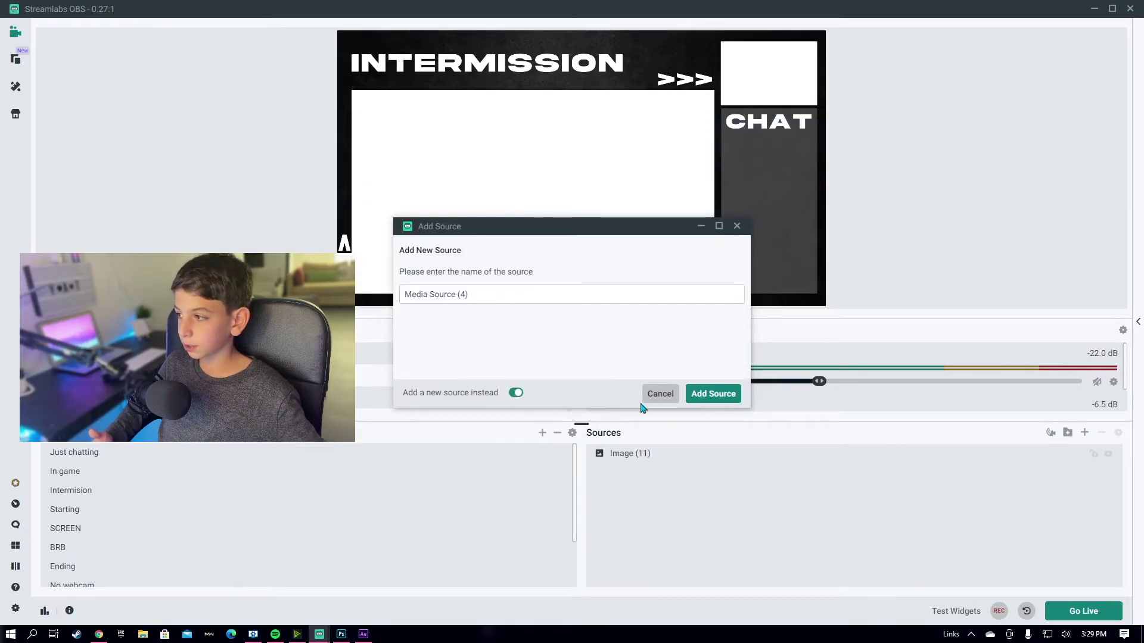
click(706, 395)
- Load the Comp 1_1 video from the Desktop as the media source's local file, keeping the default playback settings
click(721, 249)
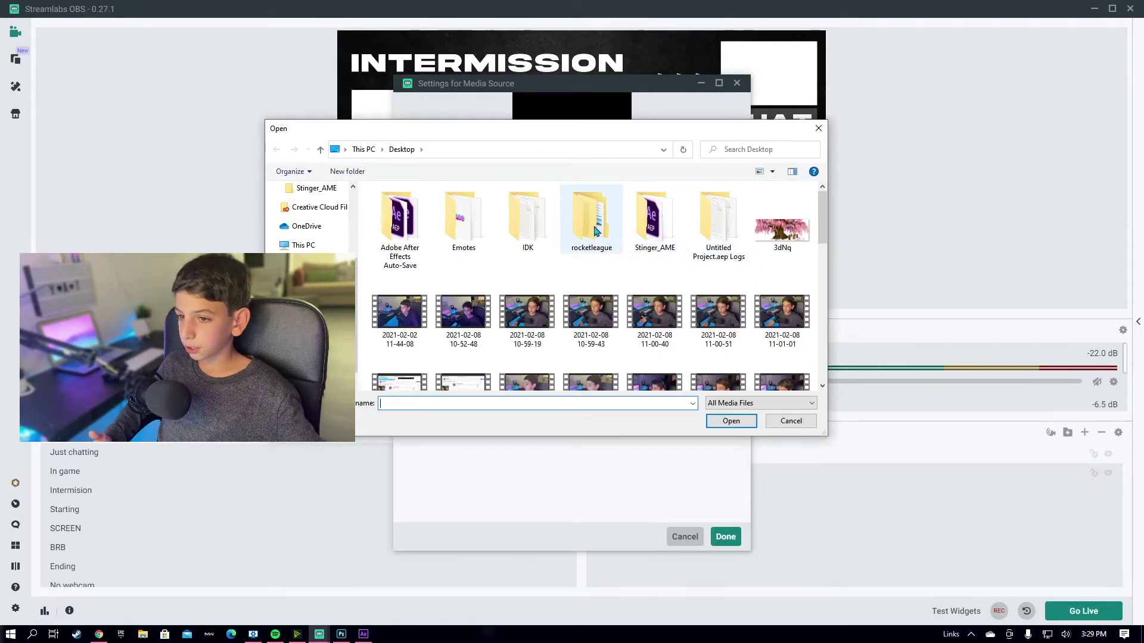
scroll(595, 333, down, 3)
scroll(619, 344, down, 5)
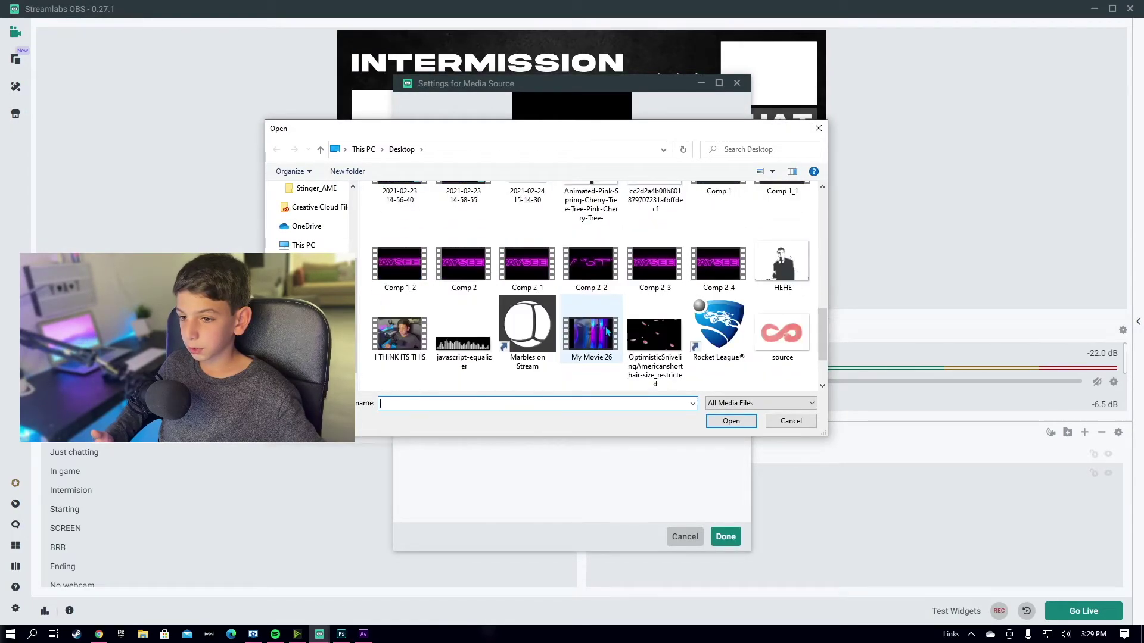
scroll(604, 328, up, 2)
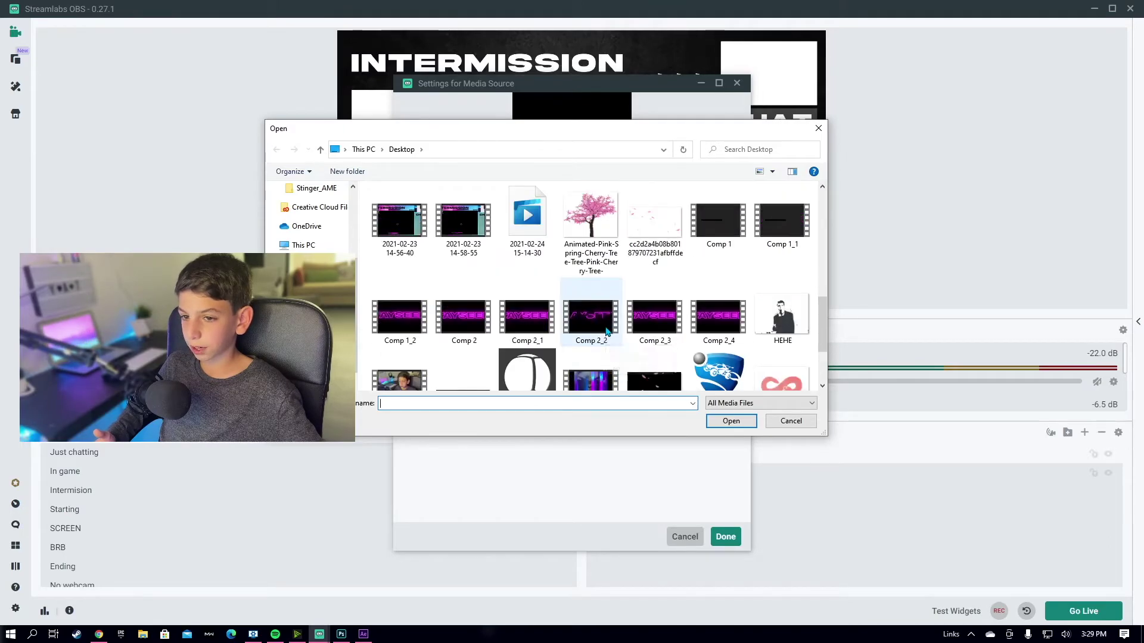
click(769, 239)
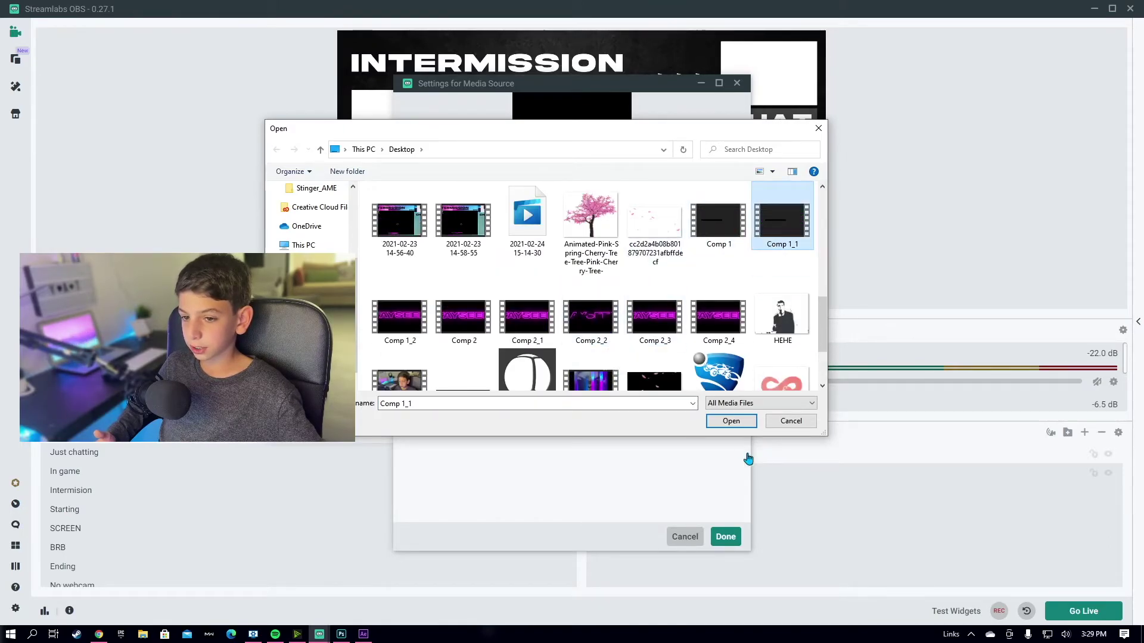
click(730, 421)
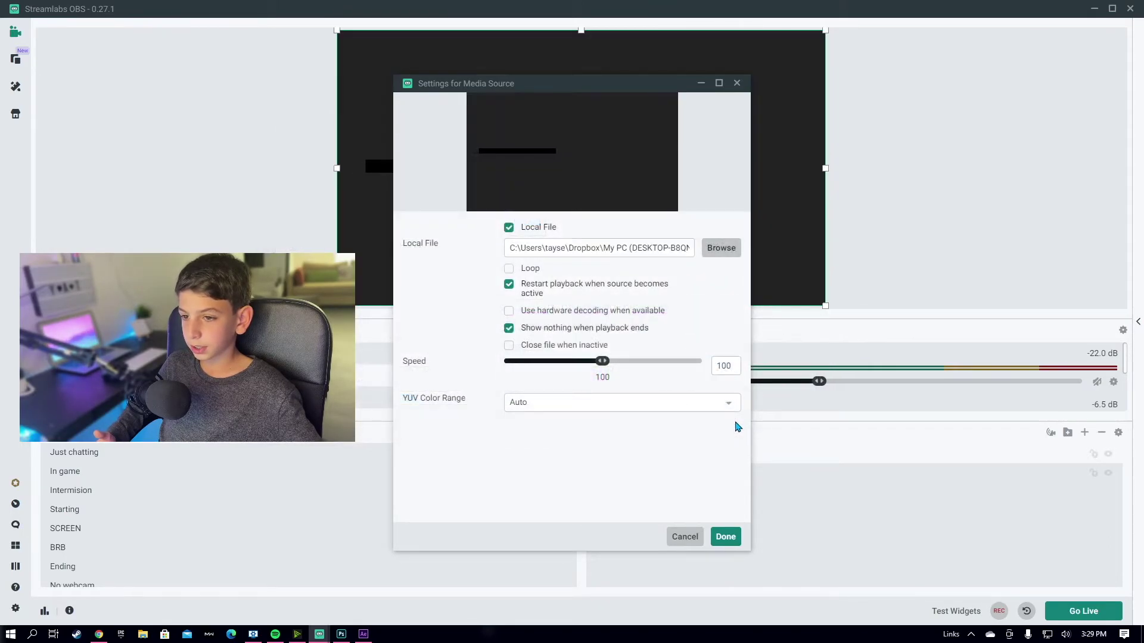
click(722, 539)
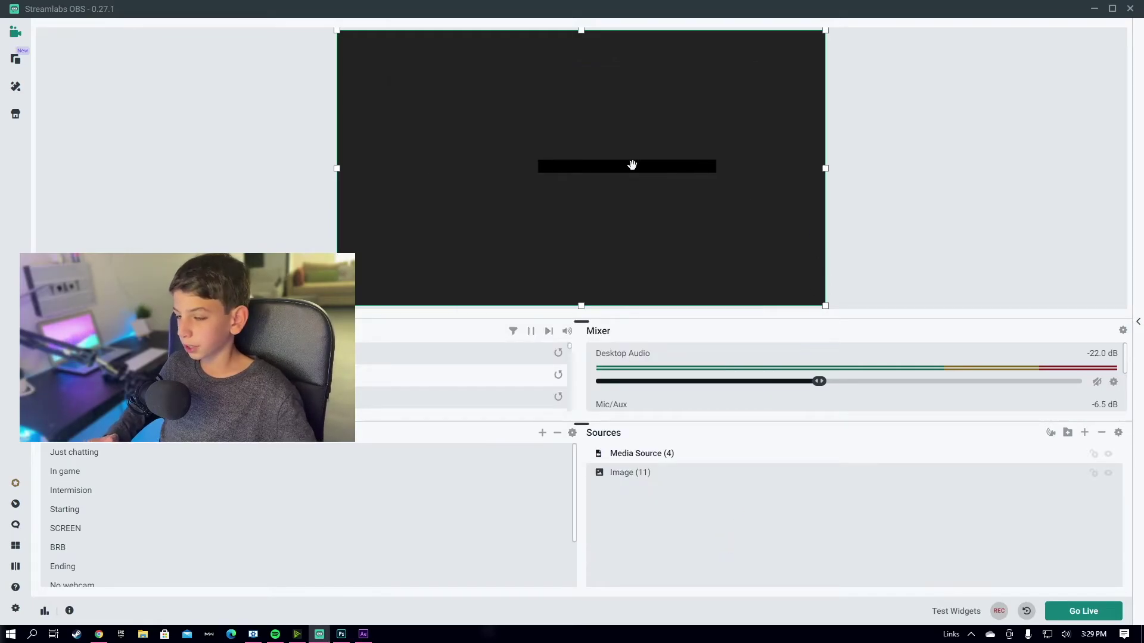
- Add a Color Key filter to the moving line's media source
right_click(632, 165)
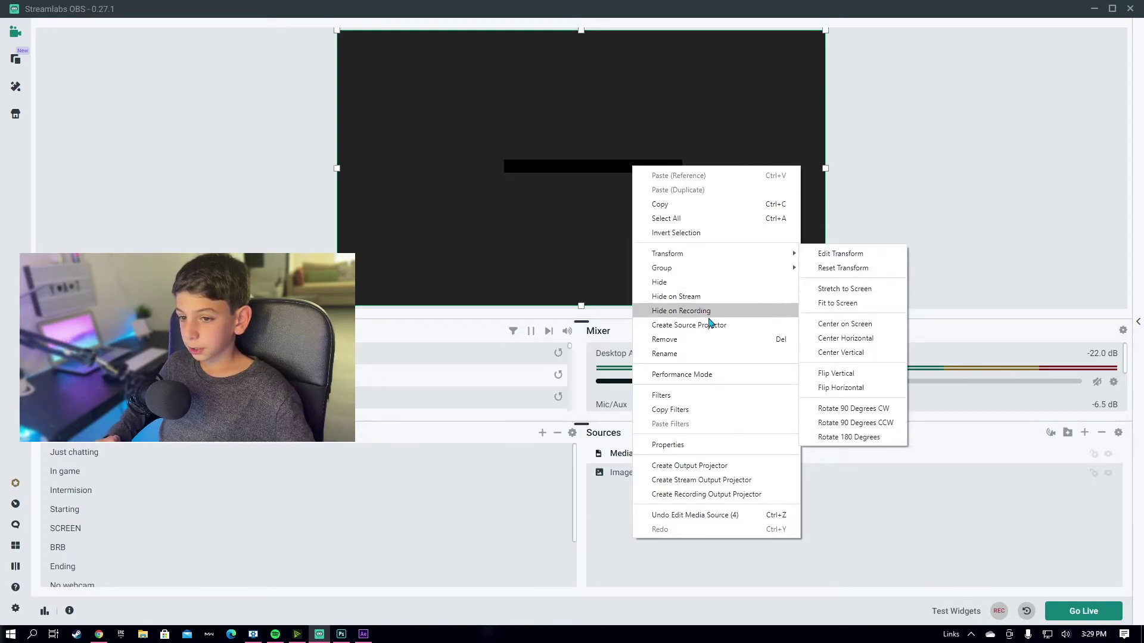
click(712, 396)
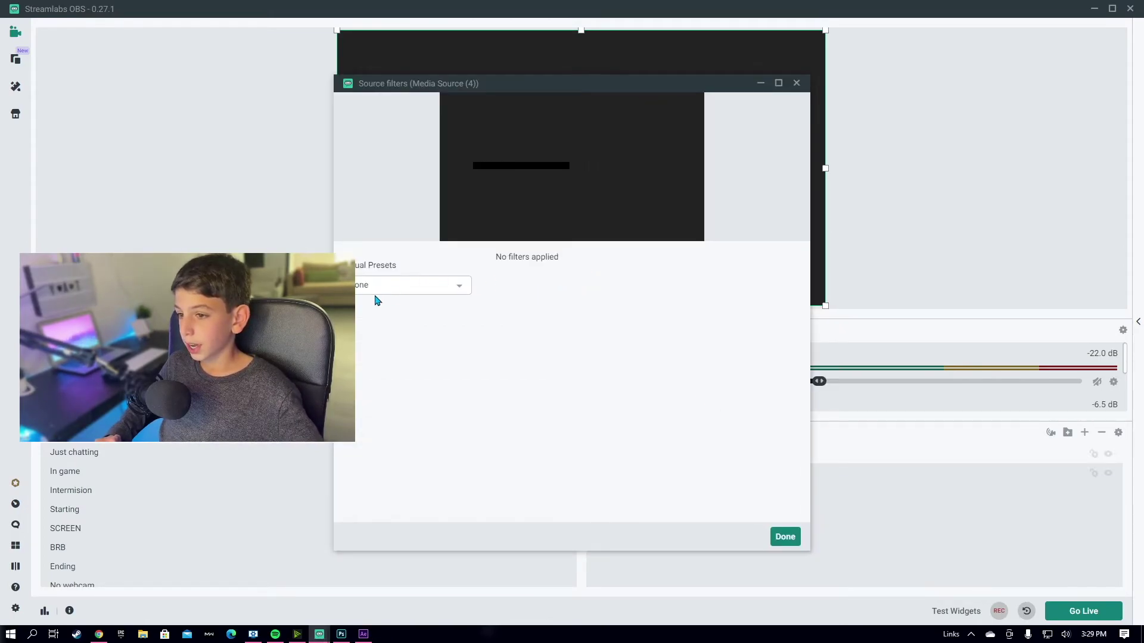
click(501, 223)
scroll(485, 274, down, 2)
click(448, 286)
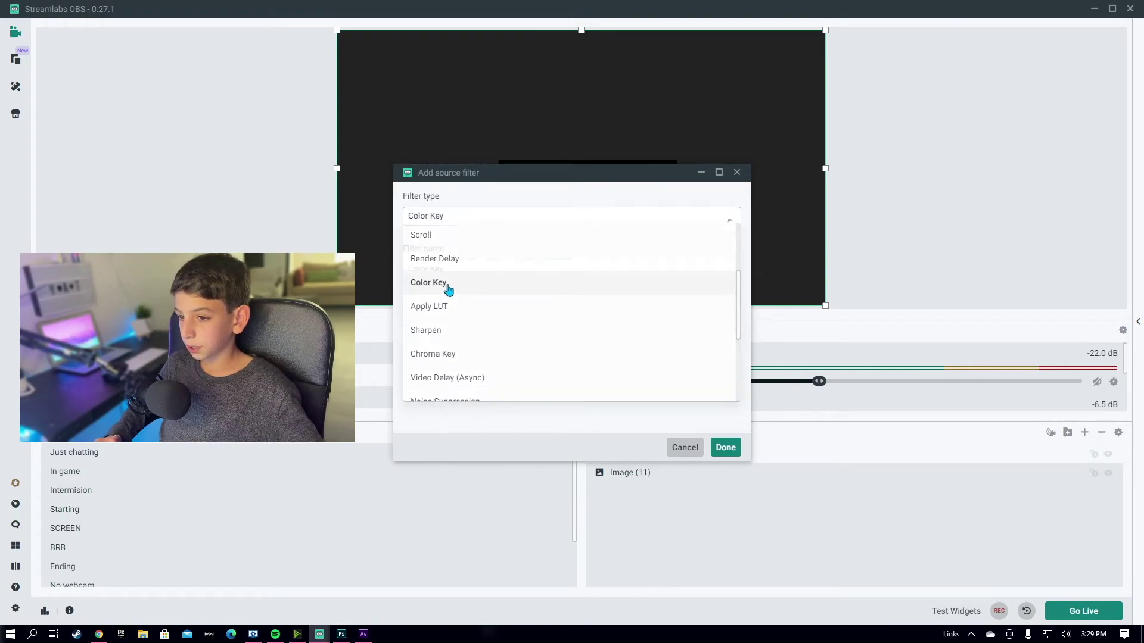
click(725, 448)
- Key out the line video's dark grey background using a custom key color sampled from the preview, #232323ff
click(639, 260)
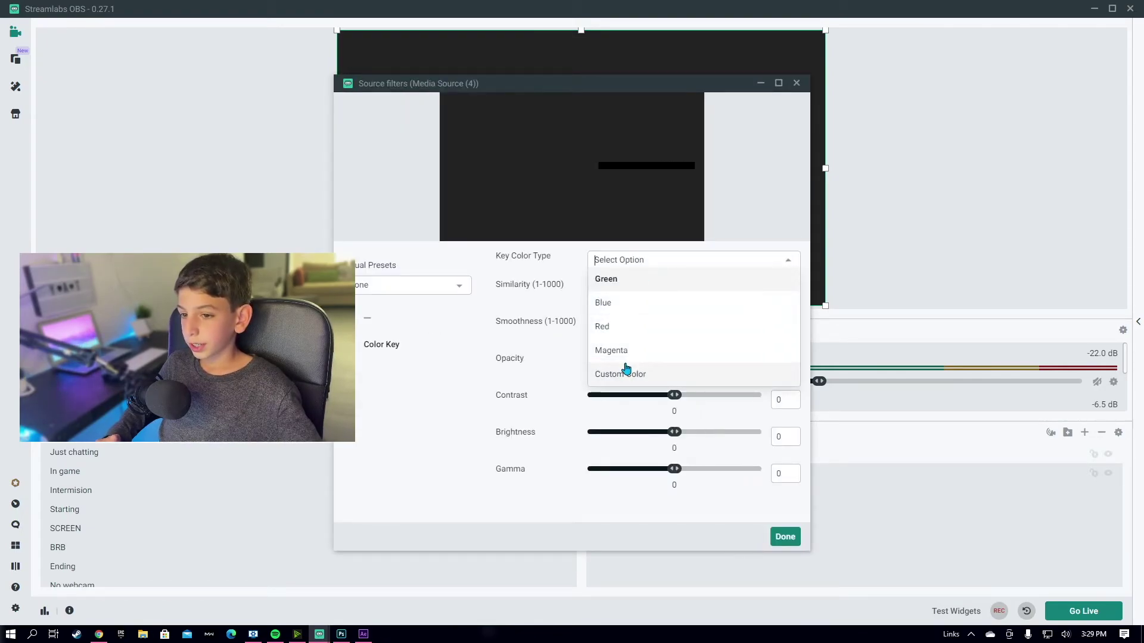
click(625, 377)
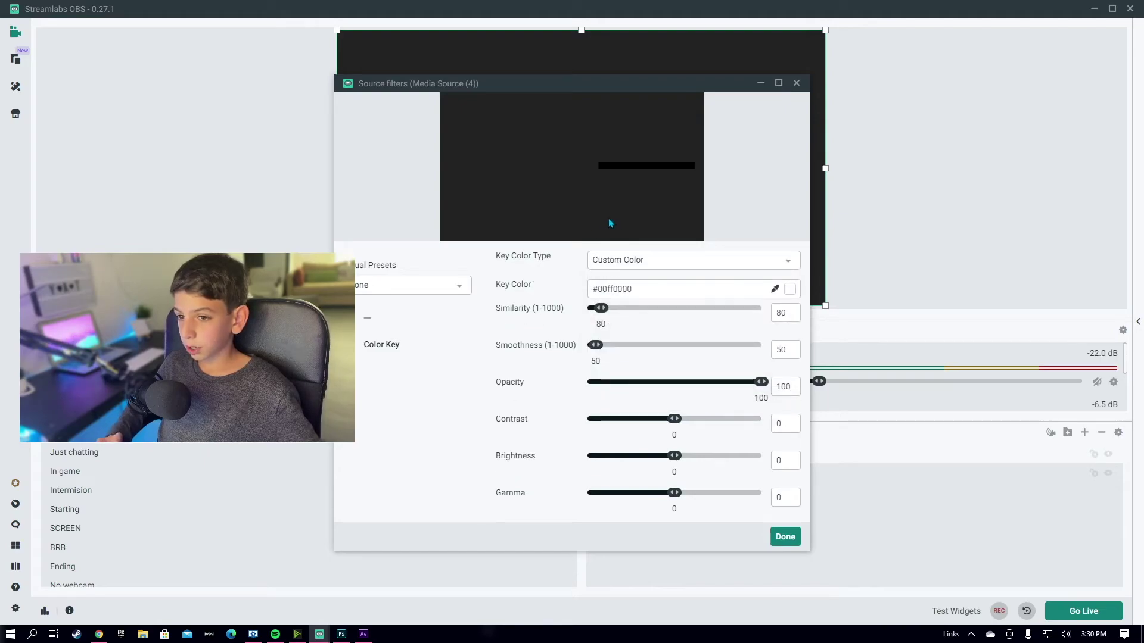
click(773, 290)
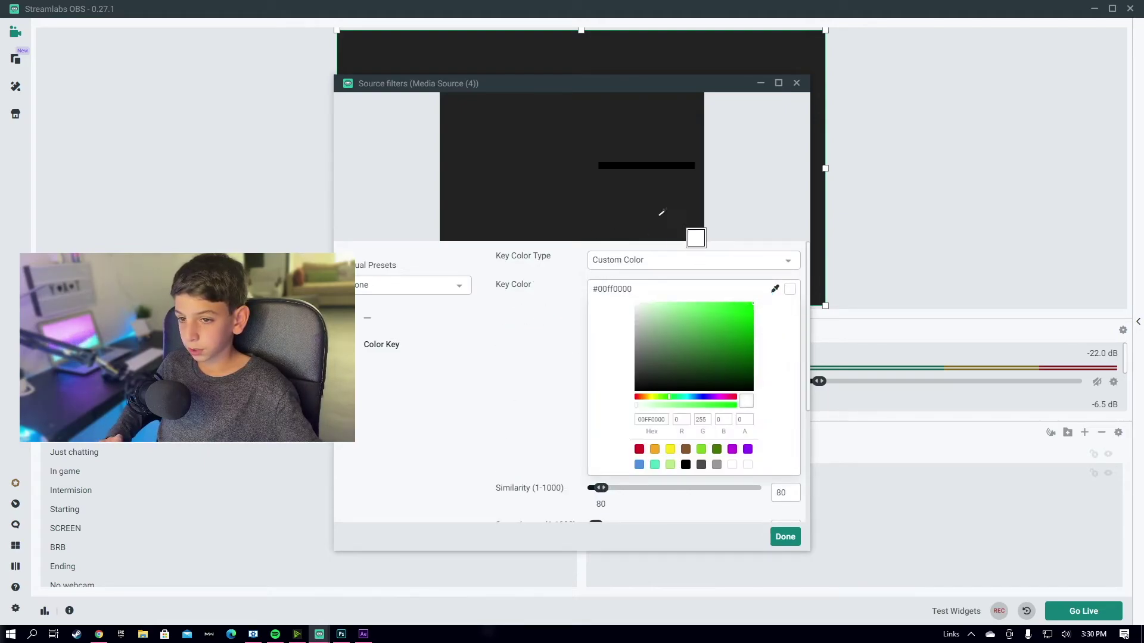
click(760, 294)
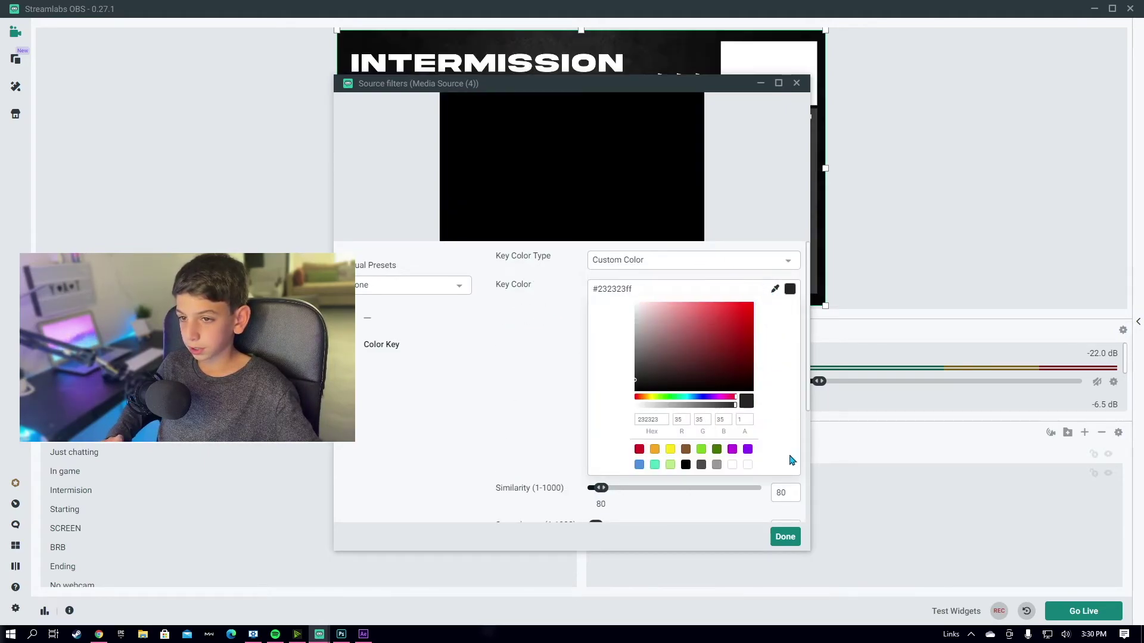
click(785, 538)
- Shrink the line video and place it so the line runs just beneath the INTERMISSION title
drag(825, 33, 608, 99)
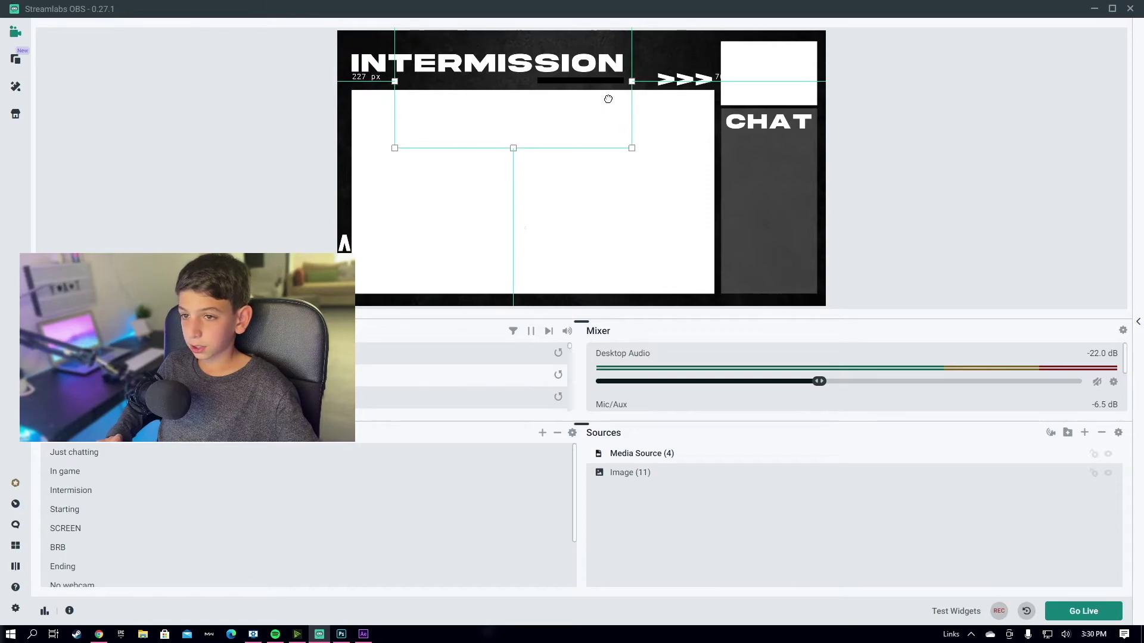
click(388, 151)
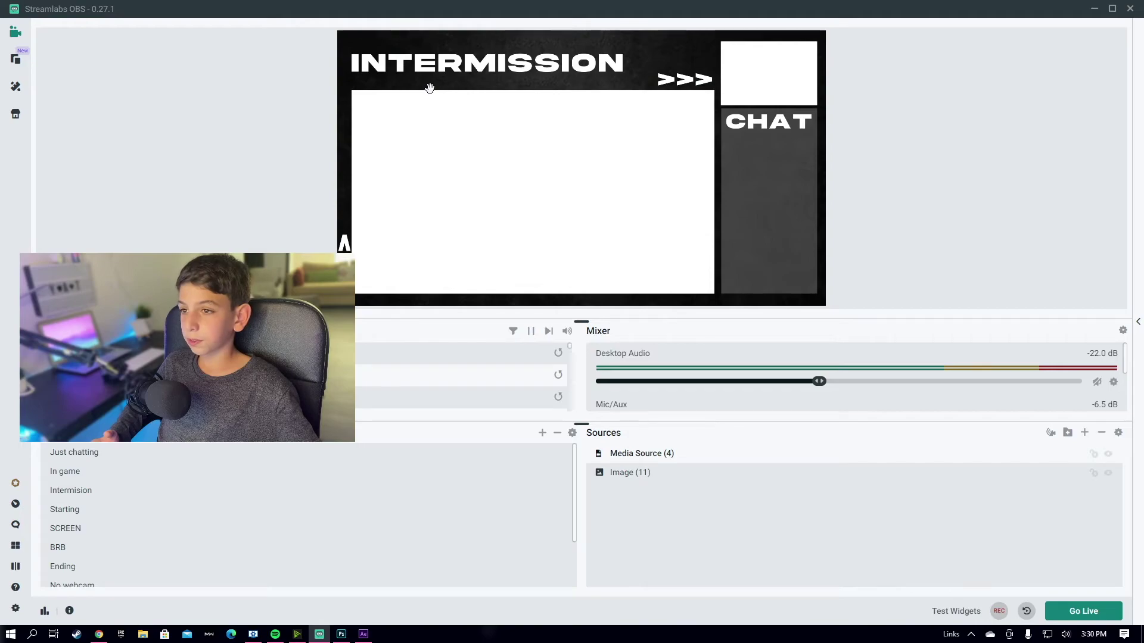
- Turn on Loop for the line's media source and nudge the line slightly up beneath the INTERMISSION title
double_click(756, 455)
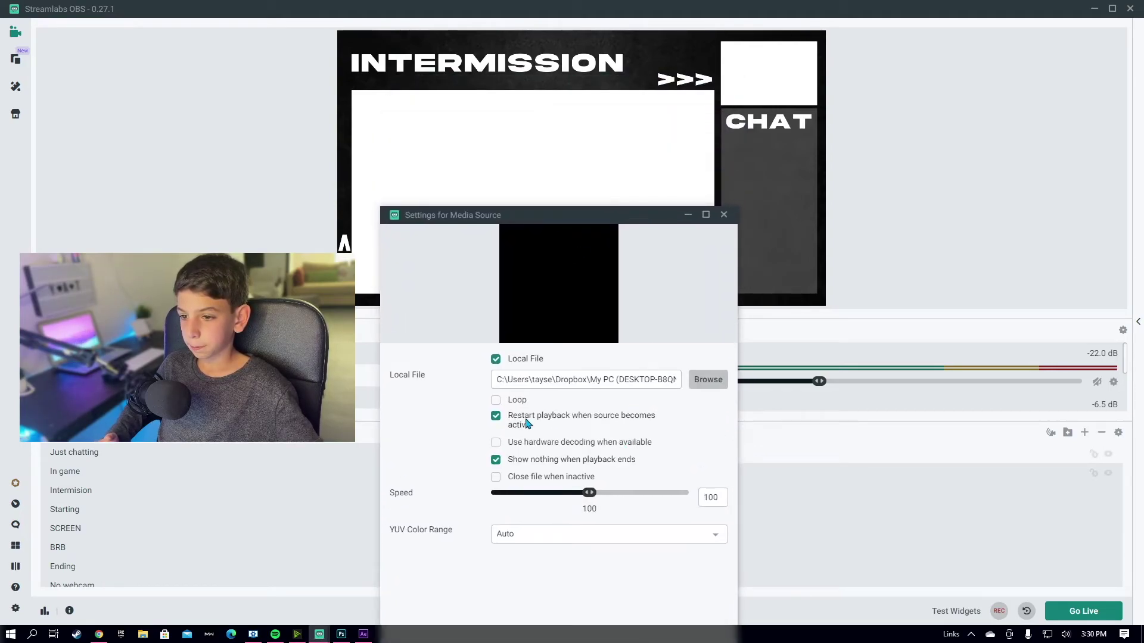
click(496, 400)
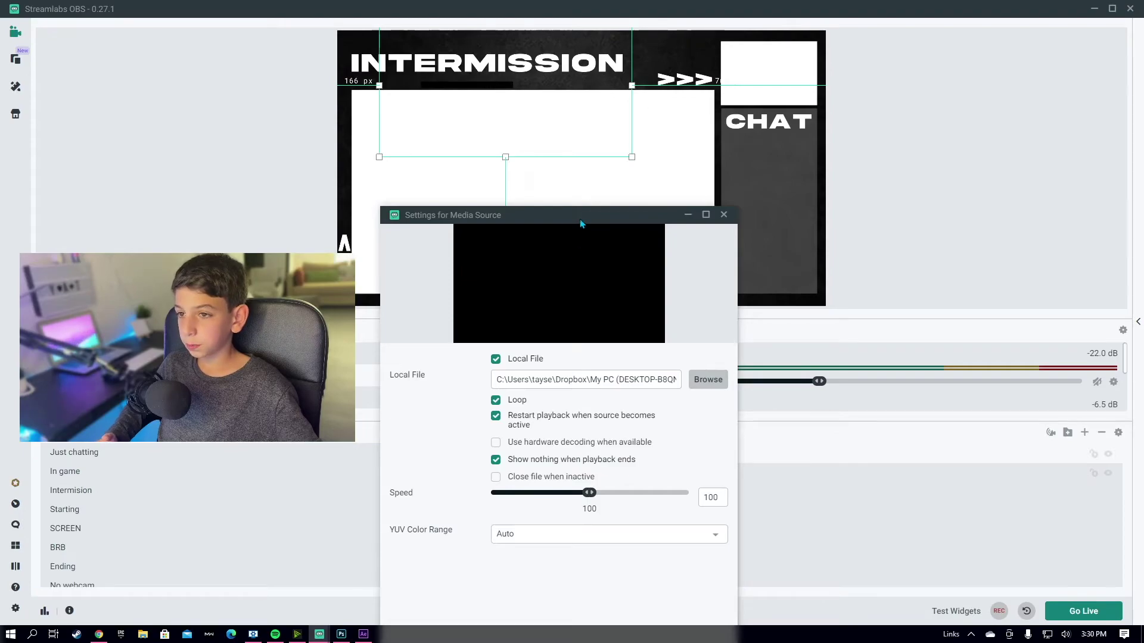
drag(581, 224, 553, 168)
click(681, 615)
drag(619, 143, 618, 138)
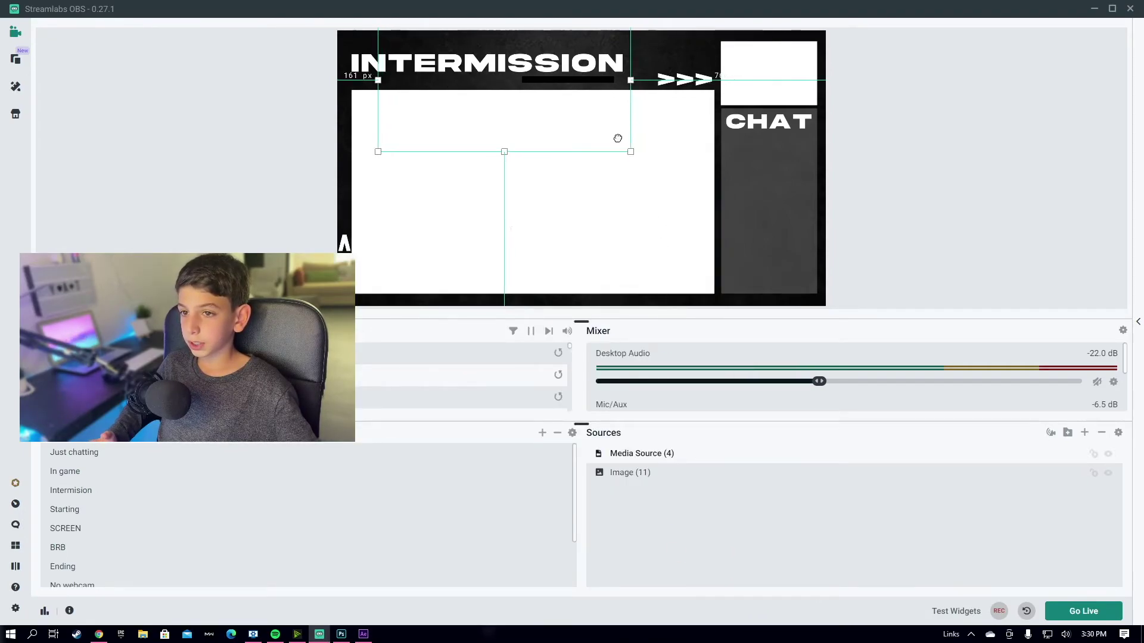
click(855, 222)
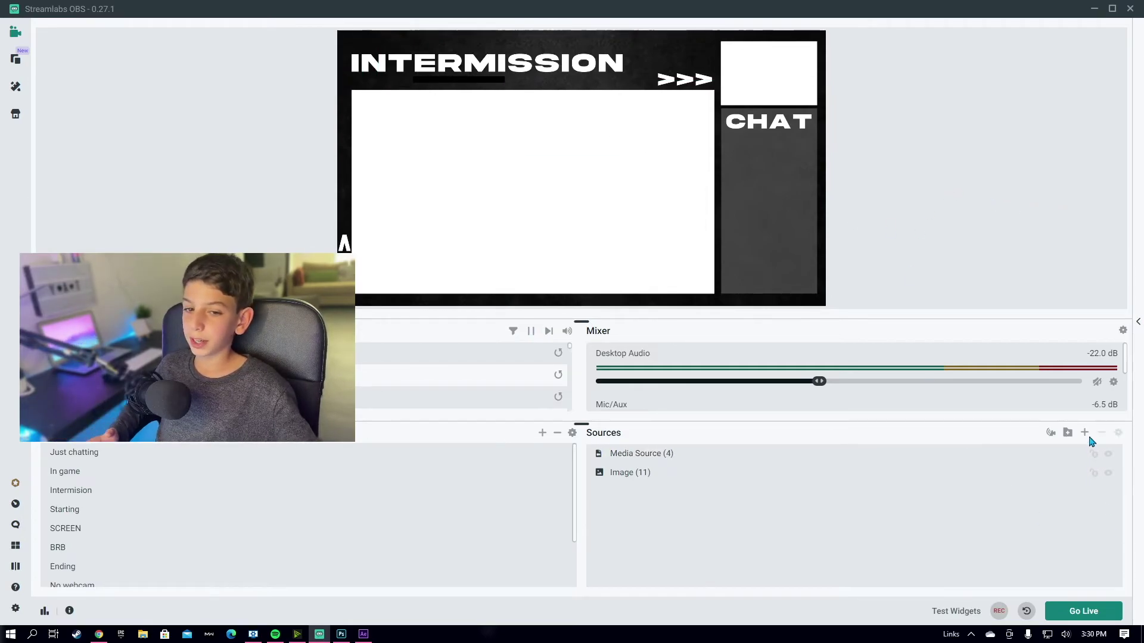
- Add another new Media Source to the scene for the neon text instead of reusing an existing one
click(1085, 434)
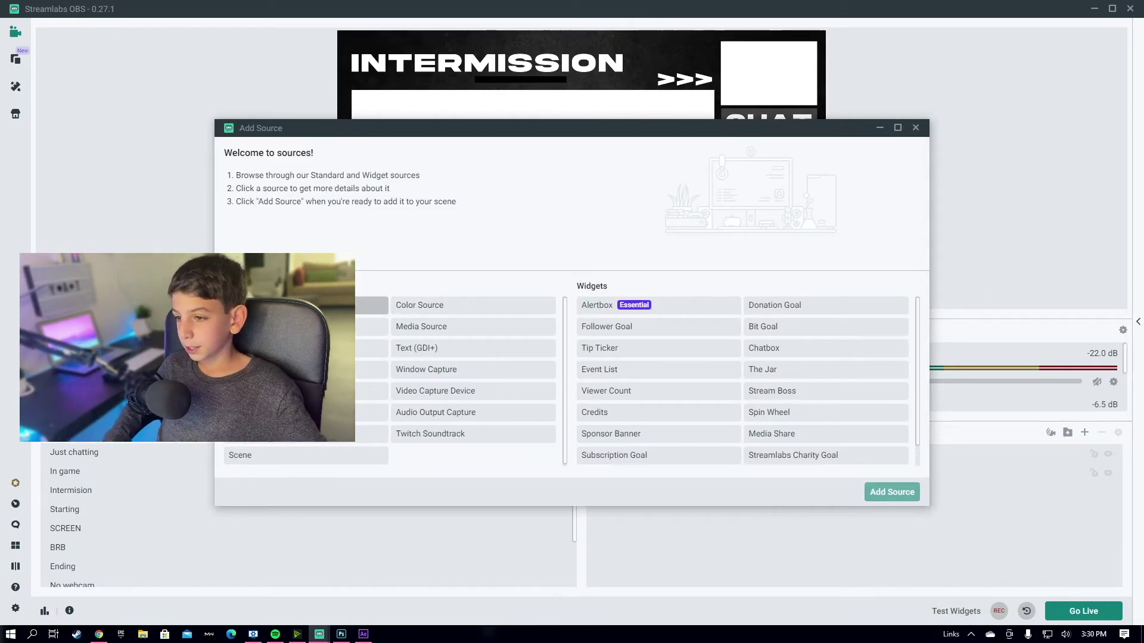
click(462, 329)
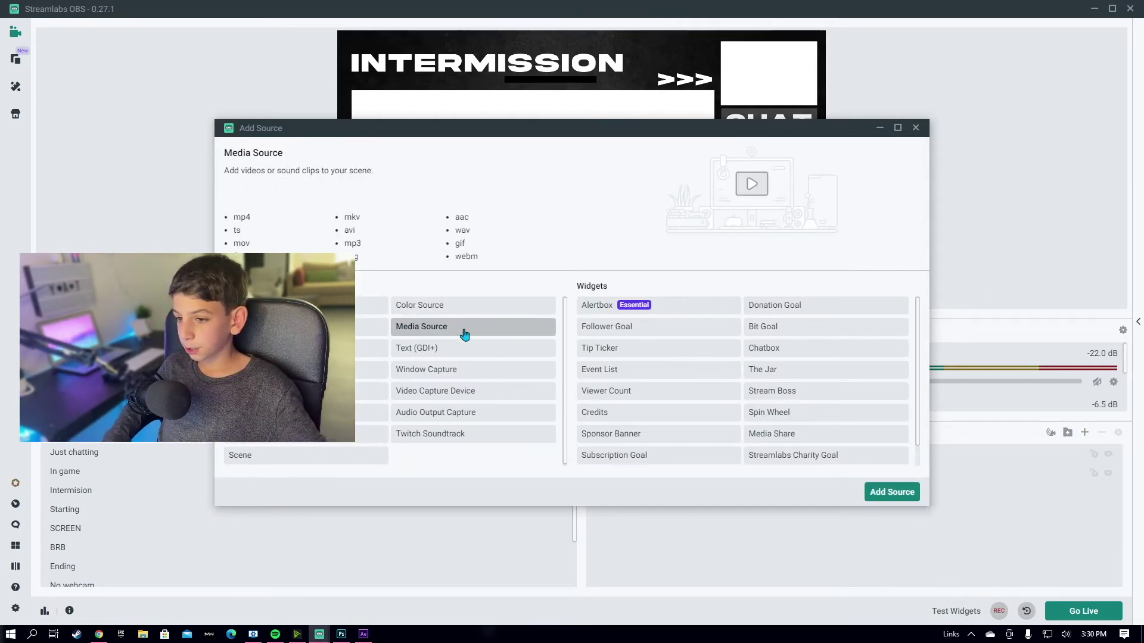
click(887, 494)
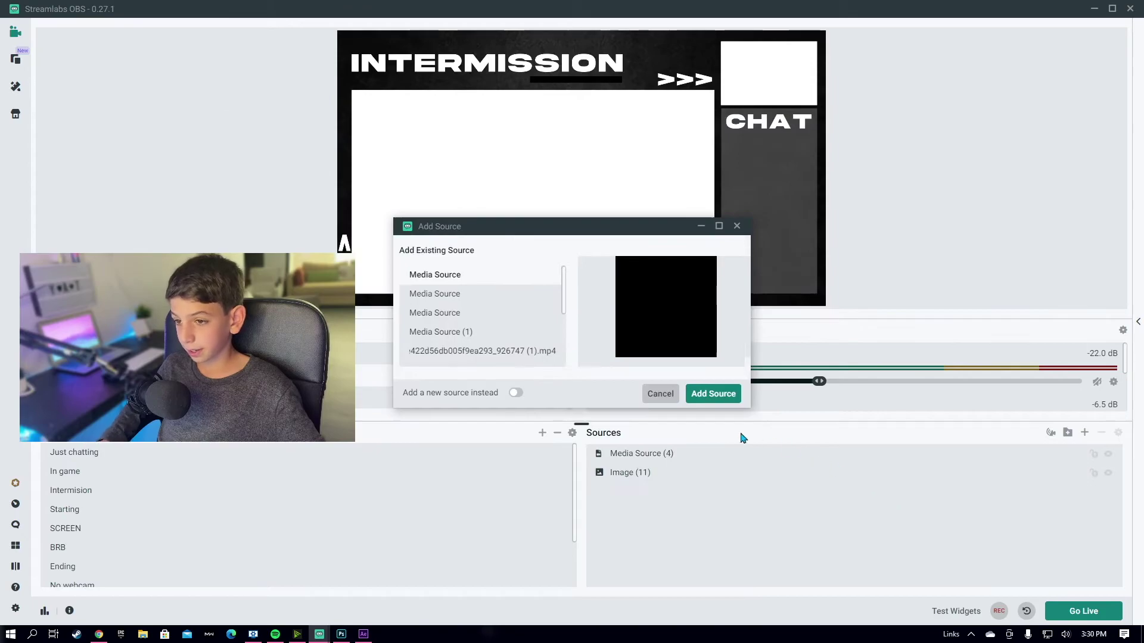
click(516, 393)
click(705, 394)
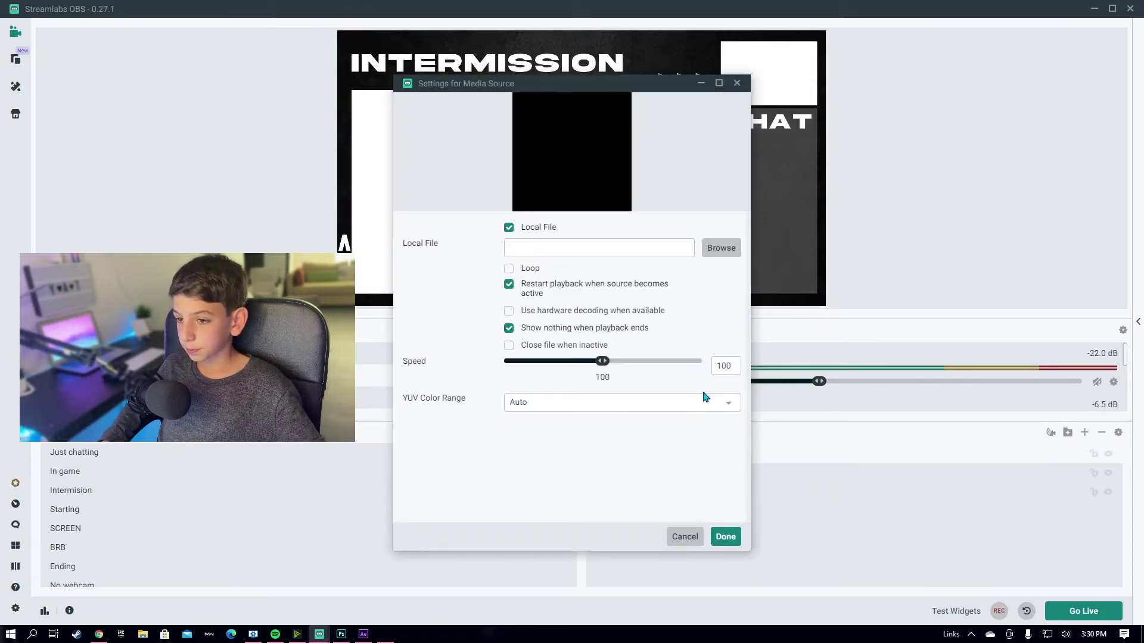
- Load the Comp 2_4 video from the Desktop into the new media source and enable Loop
click(721, 248)
scroll(626, 263, down, 5)
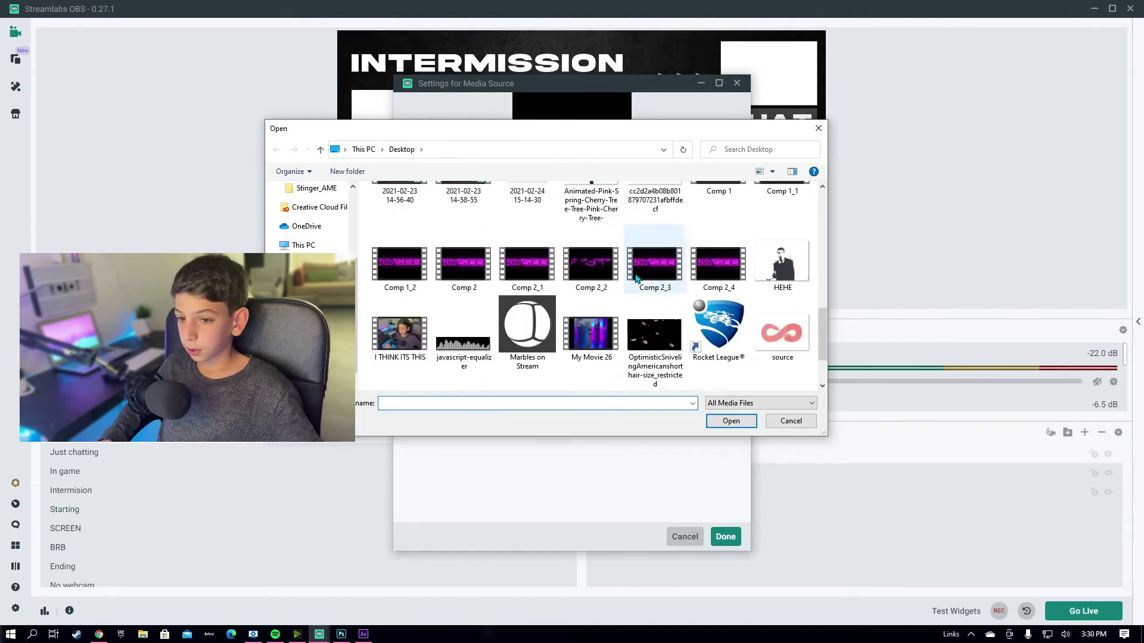
click(719, 265)
click(731, 421)
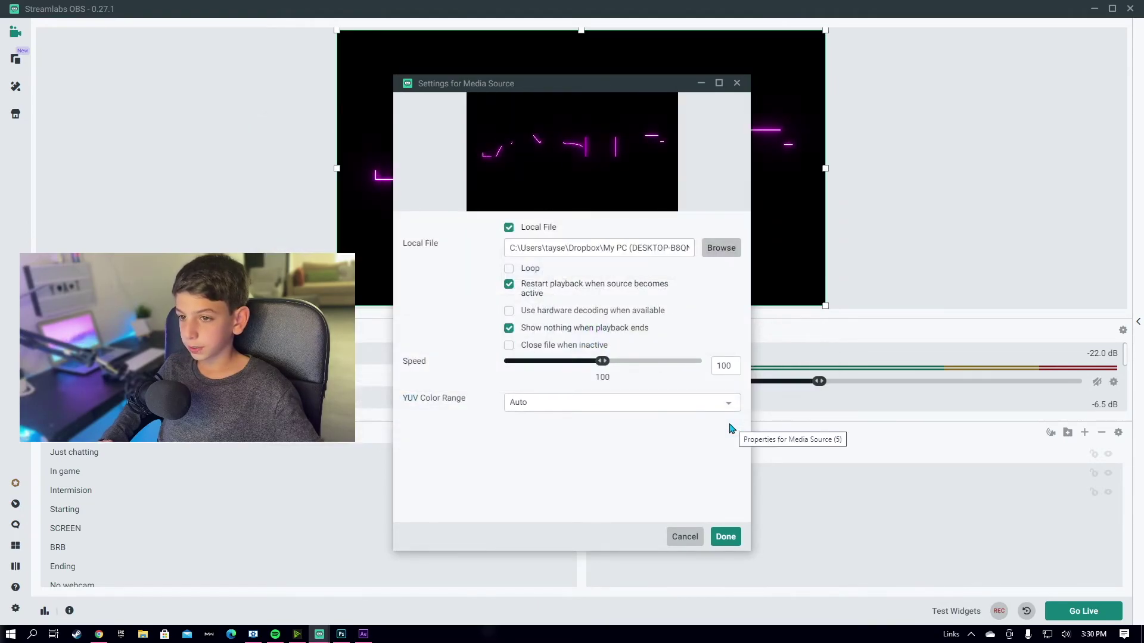
click(509, 269)
click(725, 537)
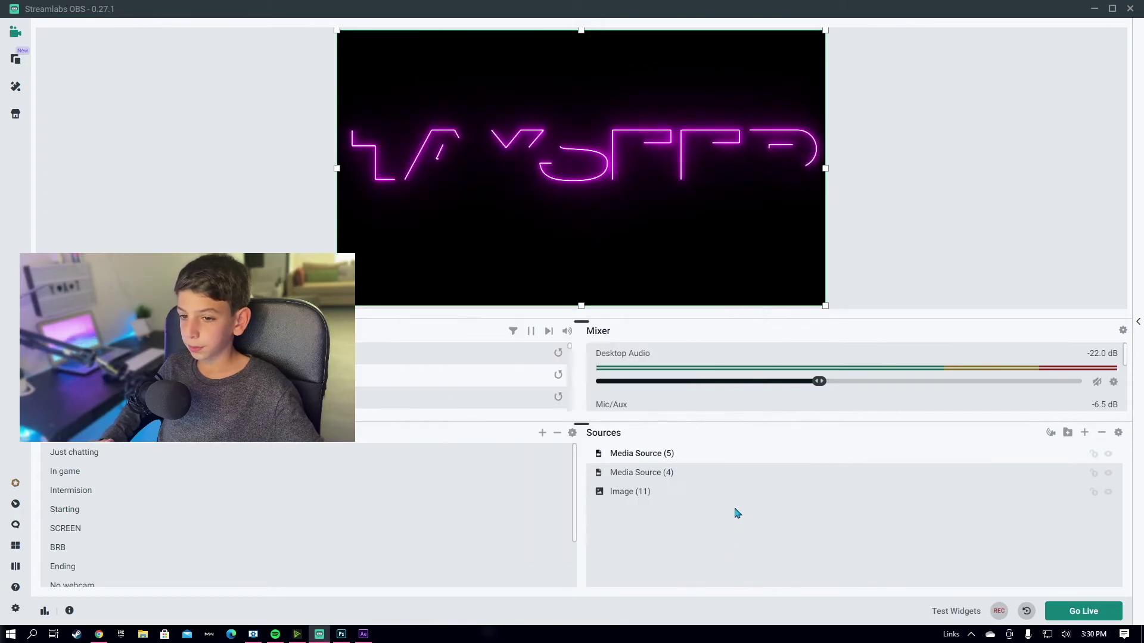
- Add a Color Key filter to the neon text's media source
right_click(696, 460)
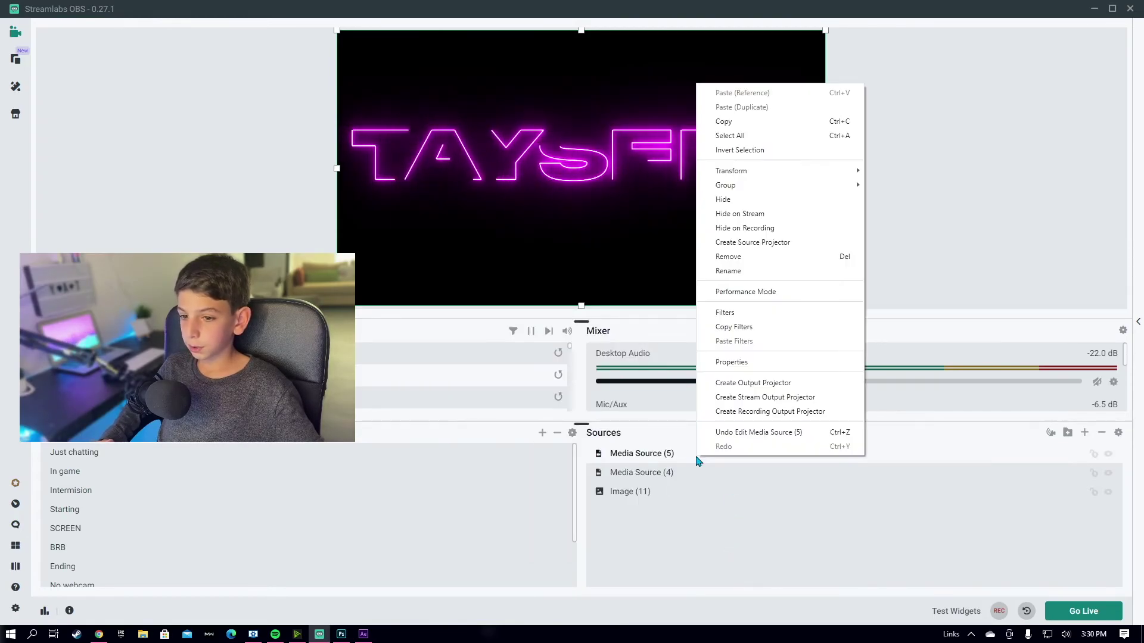
right_click(467, 180)
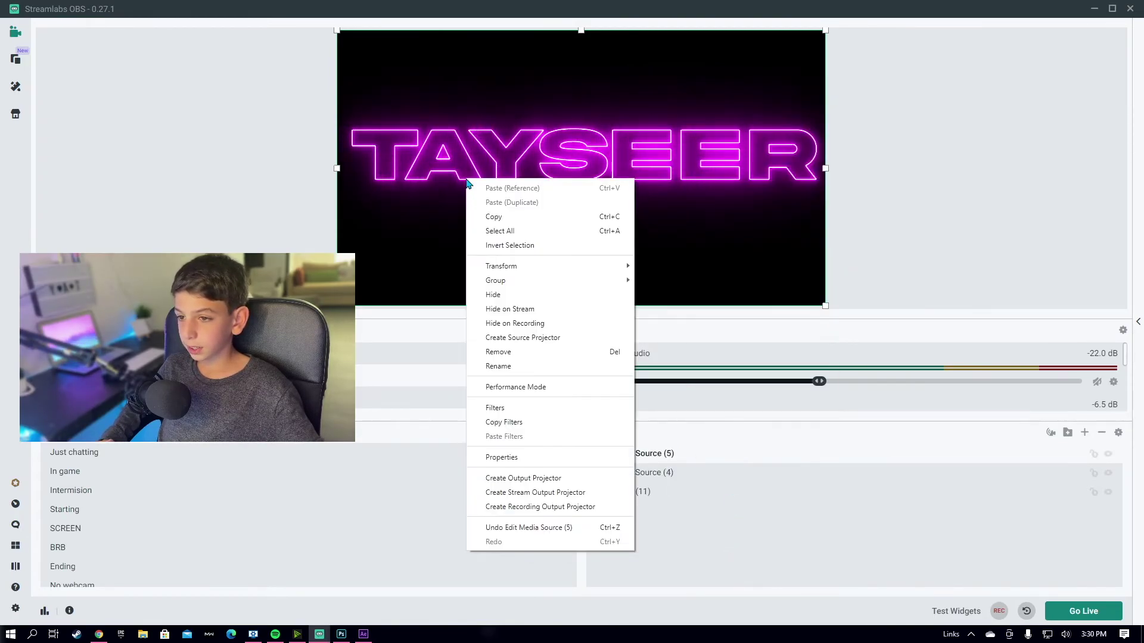
click(517, 410)
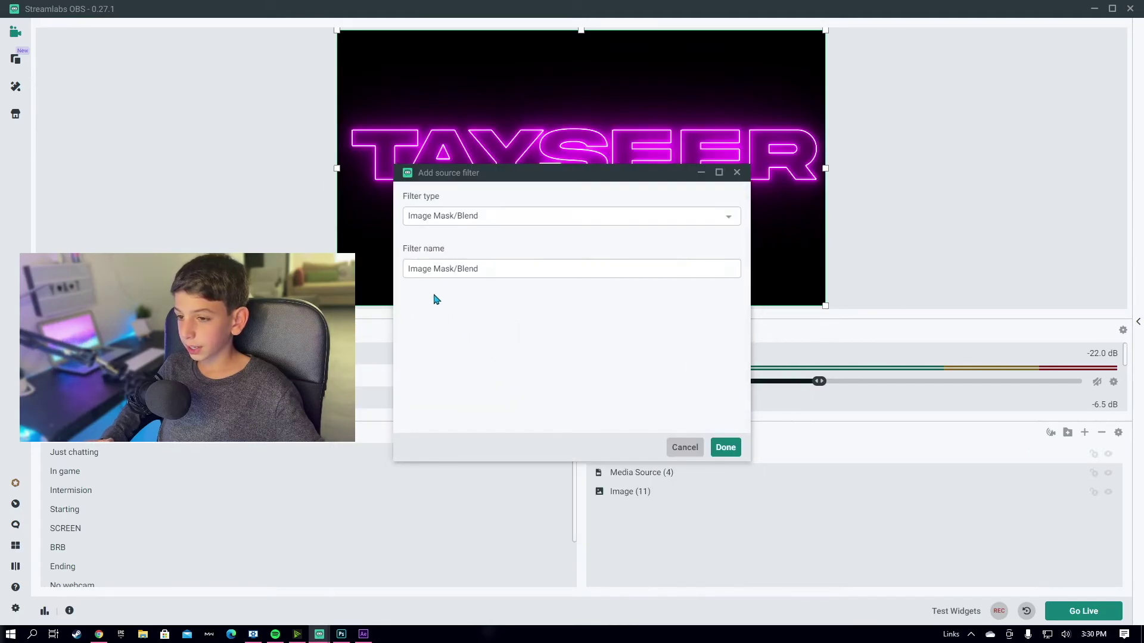
click(475, 218)
scroll(503, 350, down, 3)
click(453, 287)
click(726, 447)
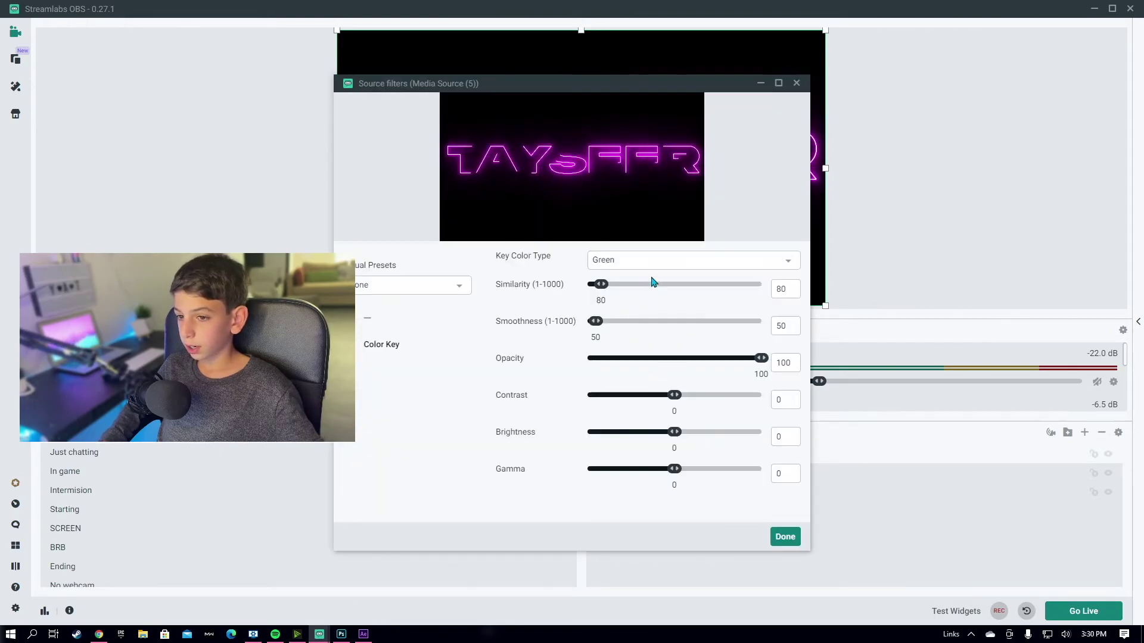
- Key out the neon text's black background with custom key color #000000ff and set the smoothness to 1000
click(646, 260)
click(620, 374)
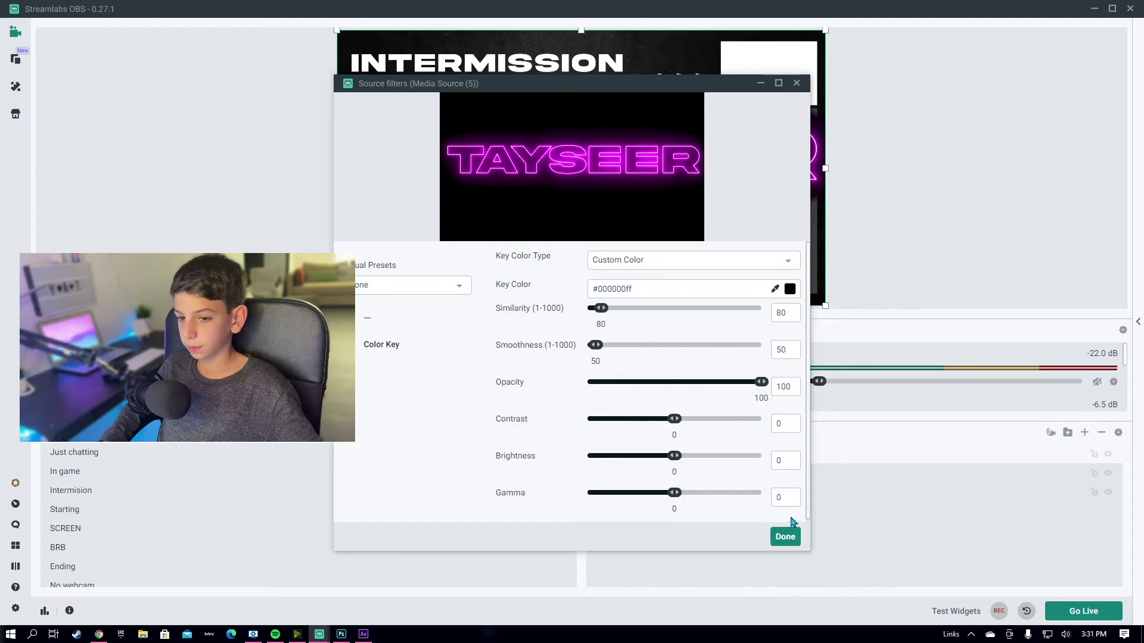
drag(600, 352, 784, 366)
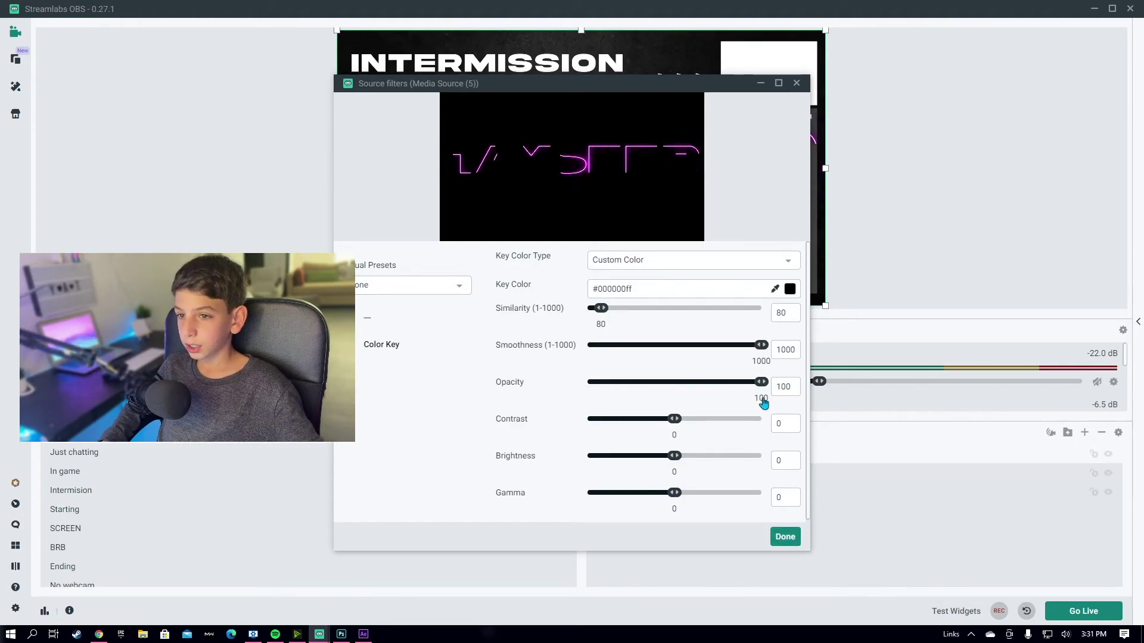
click(797, 544)
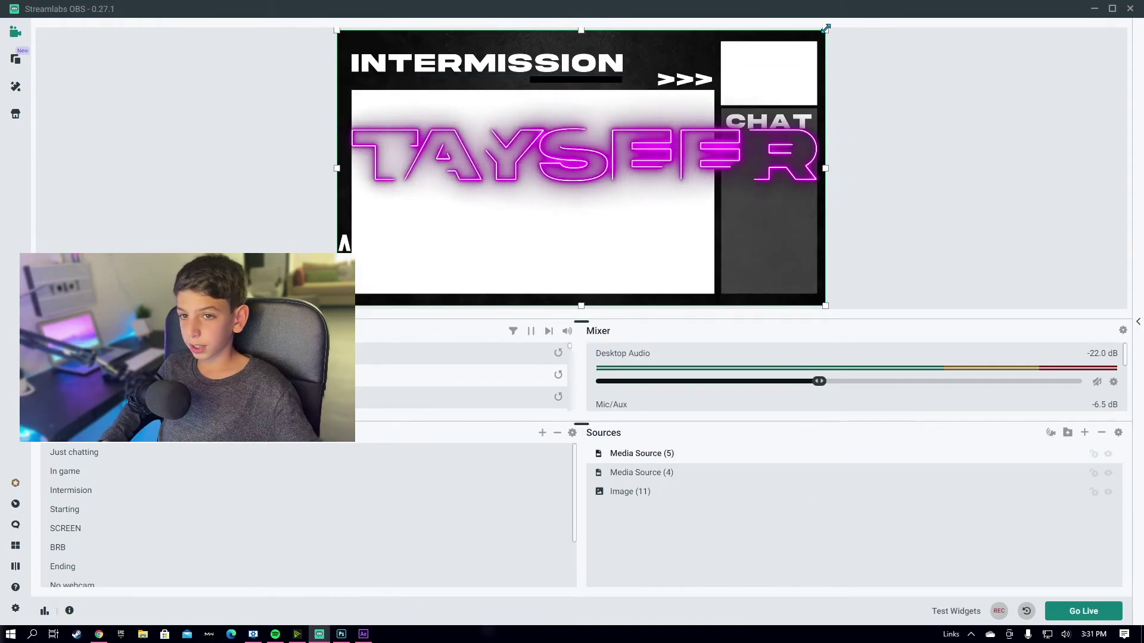
- Shrink the neon text video, center it near the bottom of the large white area, and deselect it
drag(825, 29, 552, 271)
click(1014, 189)
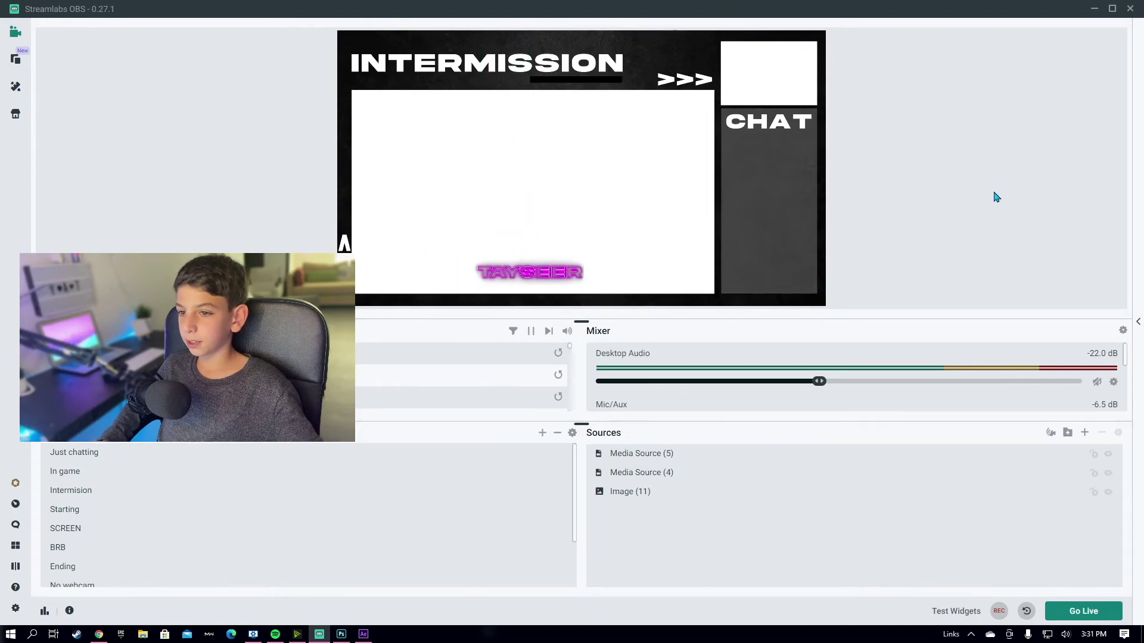